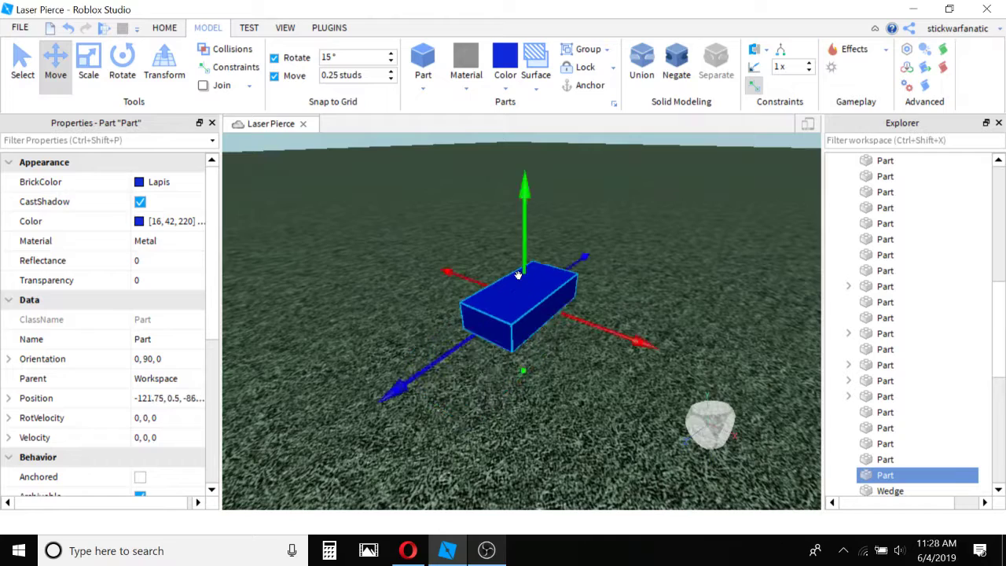
# Rotate the selected blue part 90 degrees about the vertical axis and move it to position -114.5, 0.5, -91.
pyautogui.hotkey('ctrl', 'r')
pyautogui.click(442, 303)
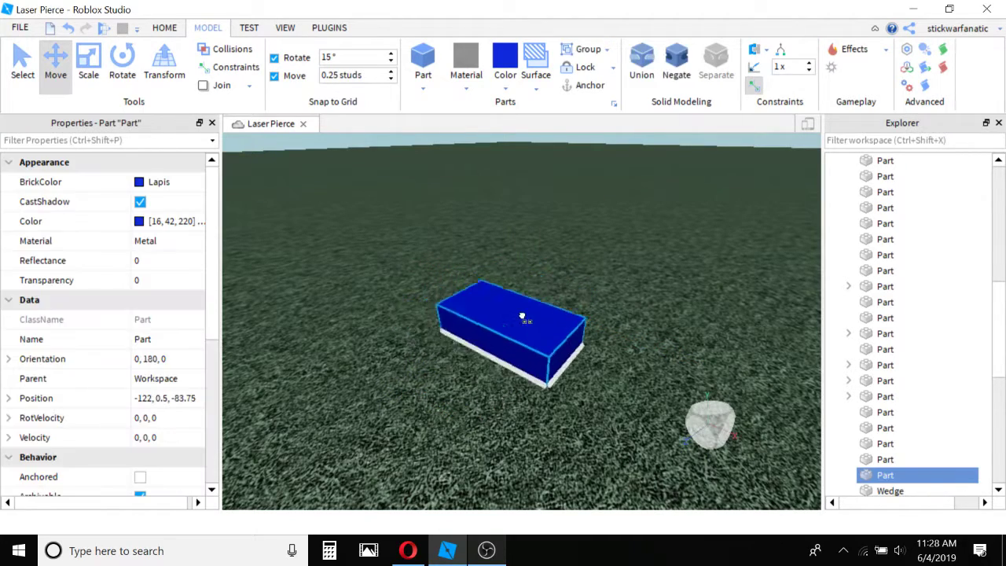
pyautogui.press('s')
pyautogui.press('d')
pyautogui.press('s')
# Turn the blue part with the Rotate tool's handles and deselect it.
pyautogui.click(122, 64)
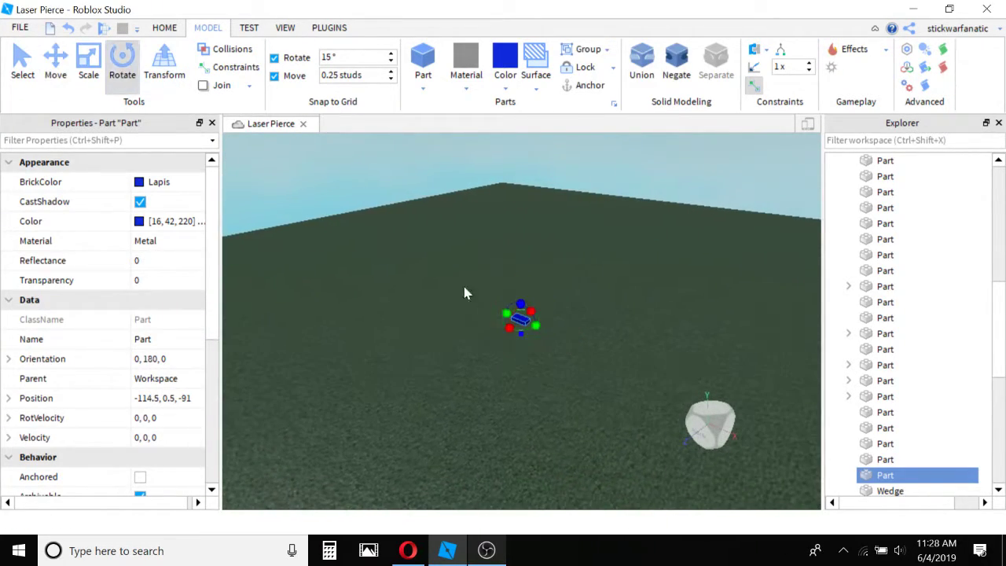
pyautogui.moveTo(516, 308); pyautogui.dragTo(516, 308, button='right')
pyautogui.press('w')
pyautogui.press('d')
pyautogui.press('w')
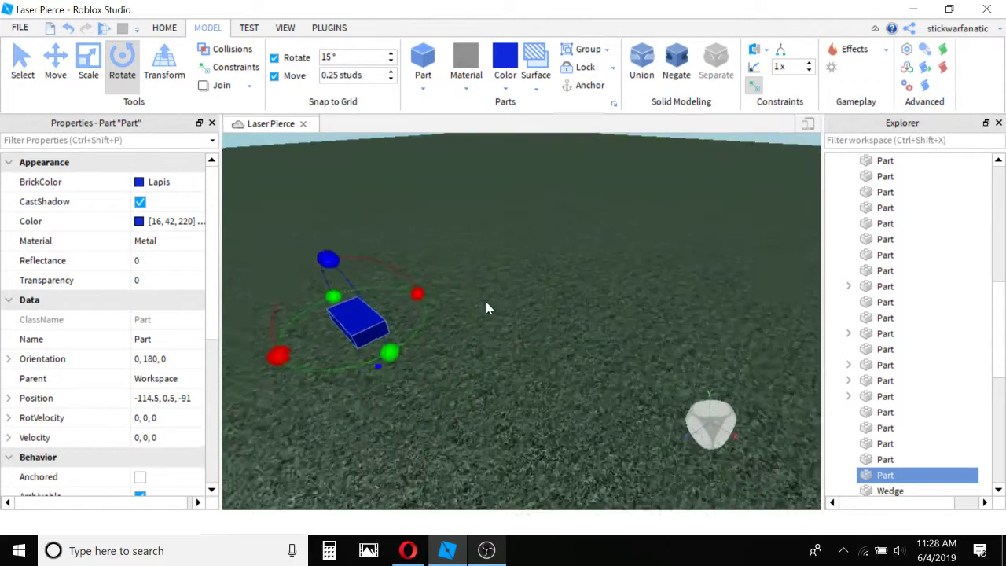
pyautogui.moveTo(311, 366); pyautogui.dragTo(399, 330)
pyautogui.click(398, 329)
pyautogui.press('s')
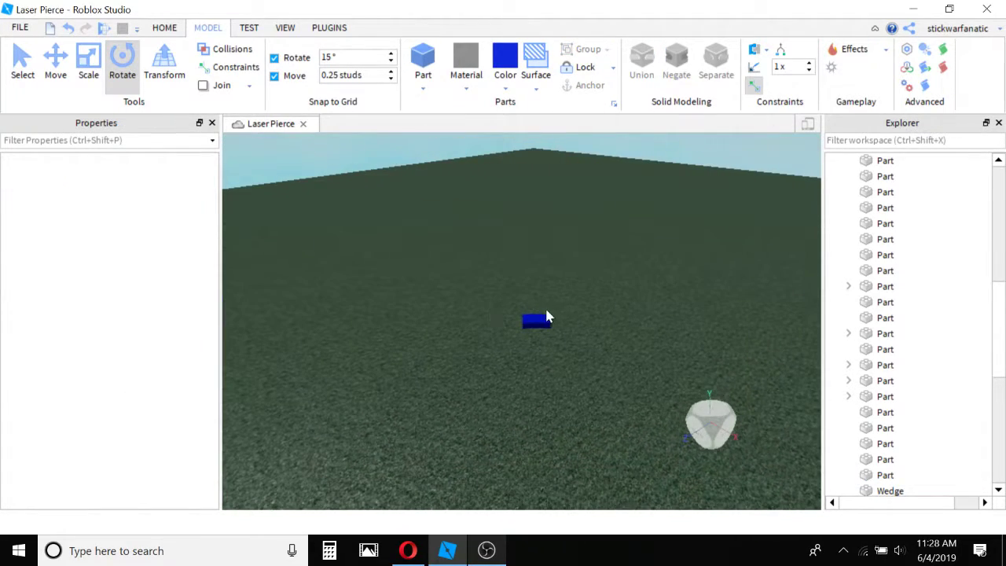
# Delete the blue part from the baseplate.
pyautogui.click(525, 320)
pyautogui.press('Delete')
pyautogui.moveTo(529, 305); pyautogui.dragTo(529, 302, button='right')
pyautogui.press('w')
pyautogui.moveTo(502, 335); pyautogui.dragTo(499, 339, button='right')
pyautogui.scroll(-12, 498, 339)
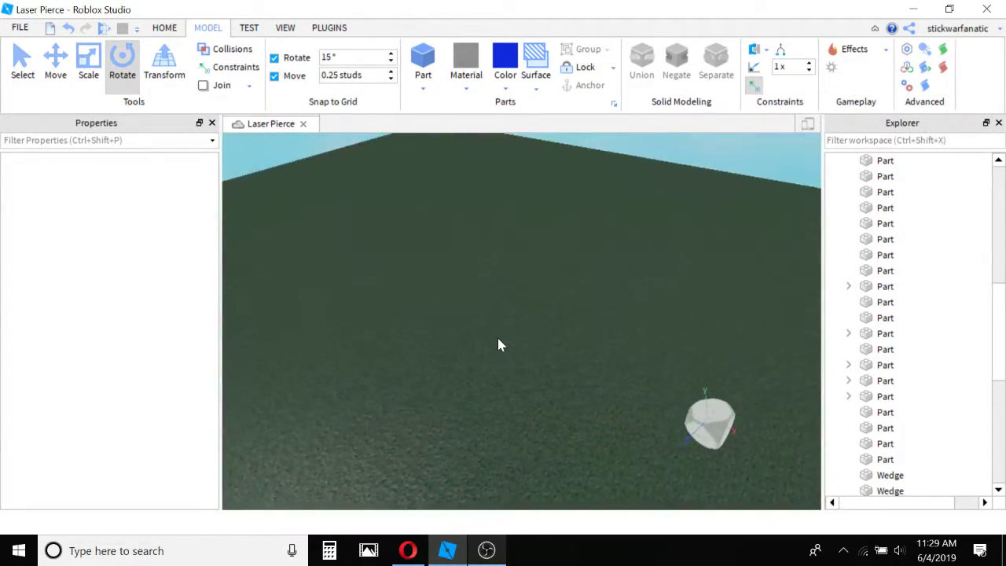
# Close the Properties and Explorer windows to enlarge the 3D view.
pyautogui.scroll(6, 497, 338)
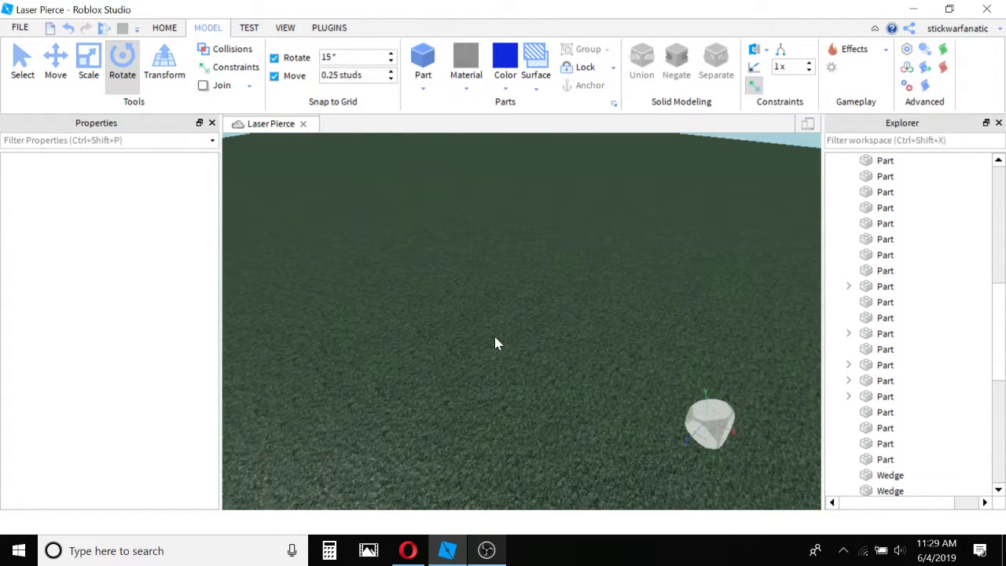
pyautogui.click(166, 28)
pyautogui.scroll(-10, 494, 316)
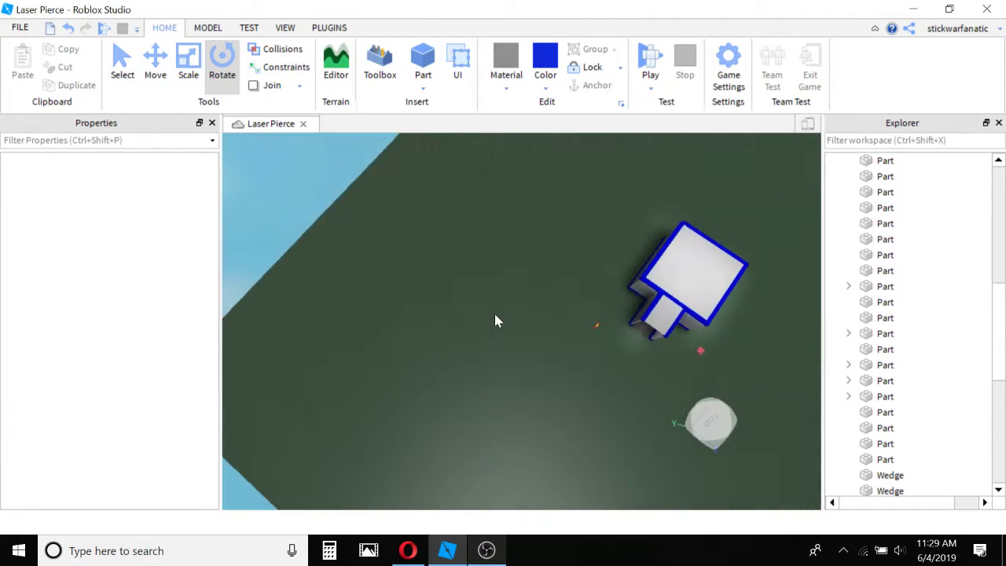
pyautogui.moveTo(495, 316); pyautogui.dragTo(535, 323, button='right')
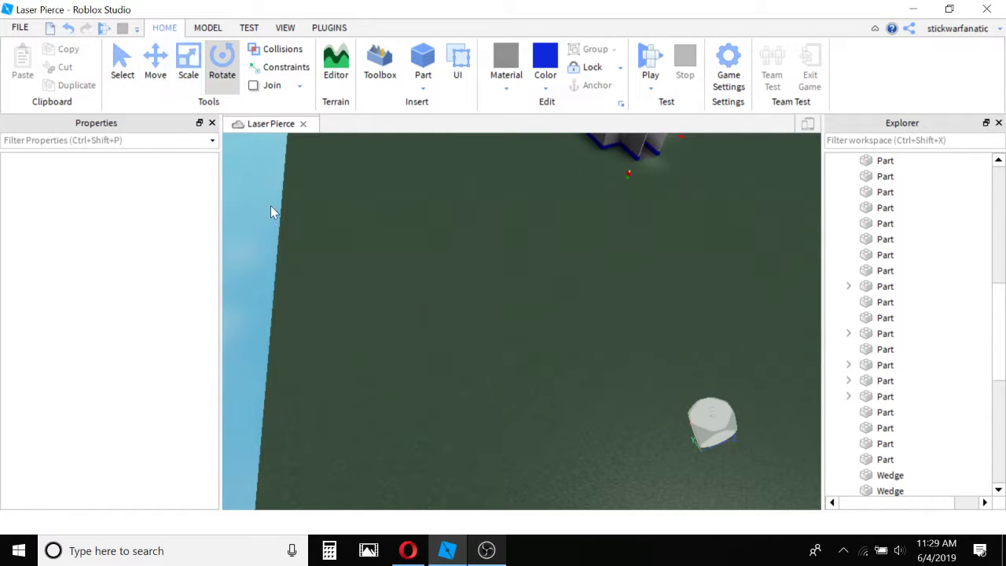
pyautogui.click(212, 124)
pyautogui.moveTo(960, 124)
pyautogui.mouseDown()
pyautogui.moveTo(889, 144)
pyautogui.moveTo(946, 132)
pyautogui.mouseUp()
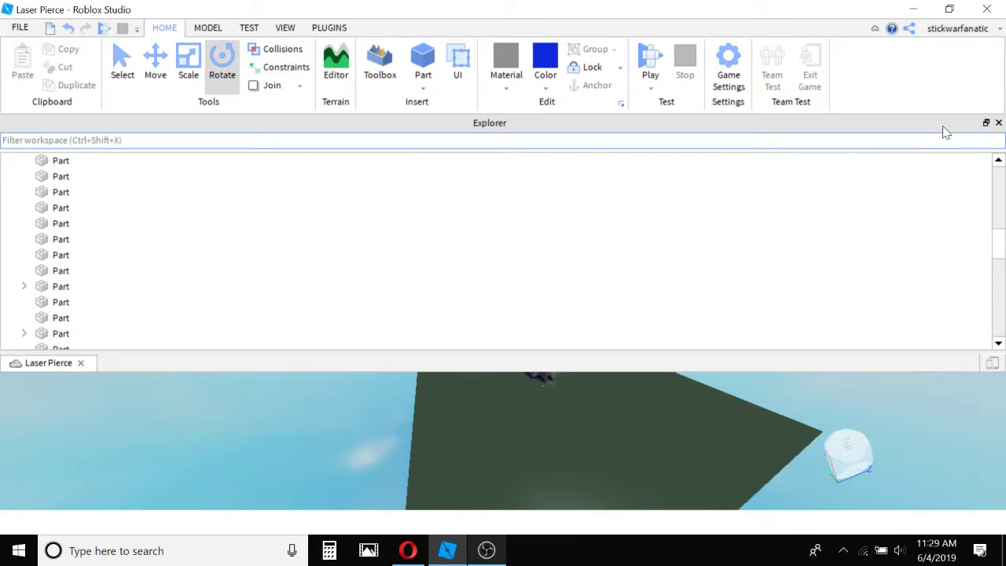
pyautogui.click(998, 124)
pyautogui.moveTo(837, 193); pyautogui.dragTo(721, 243, button='right')
pyautogui.press('w')
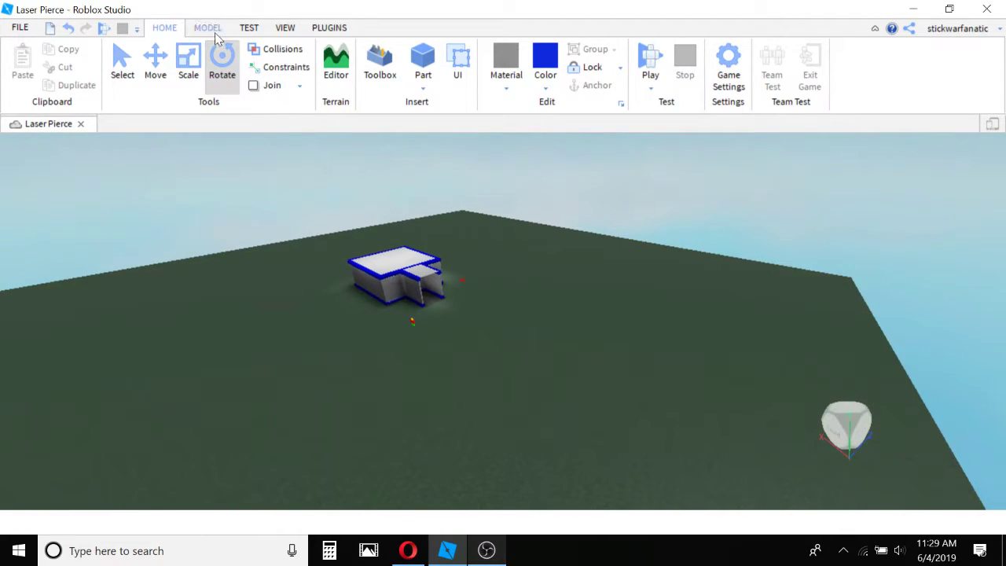
# Insert a new block part on the open baseplate in front of the building and reposition it.
pyautogui.click(212, 30)
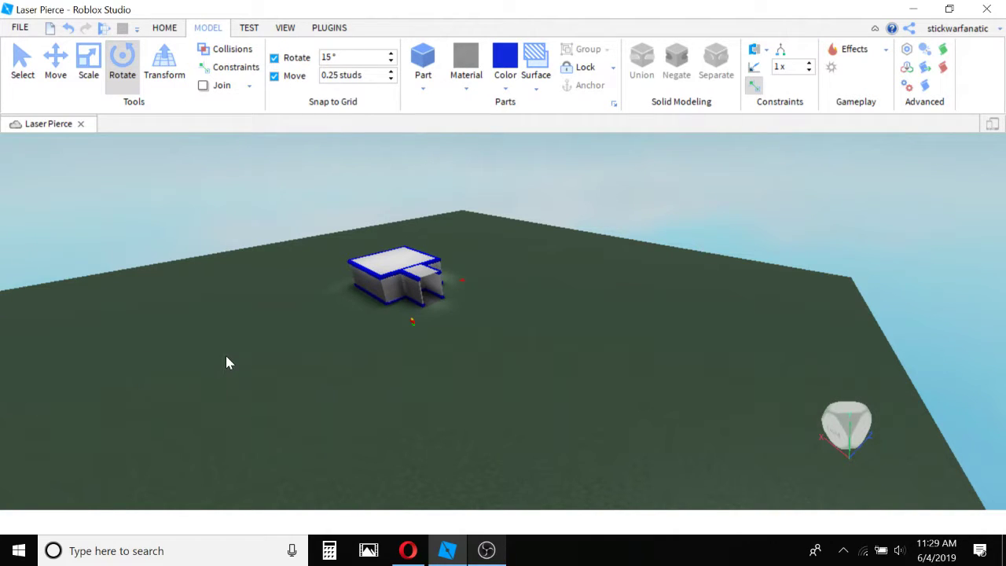
pyautogui.moveTo(381, 350); pyautogui.dragTo(383, 350, button='right')
pyautogui.press('w')
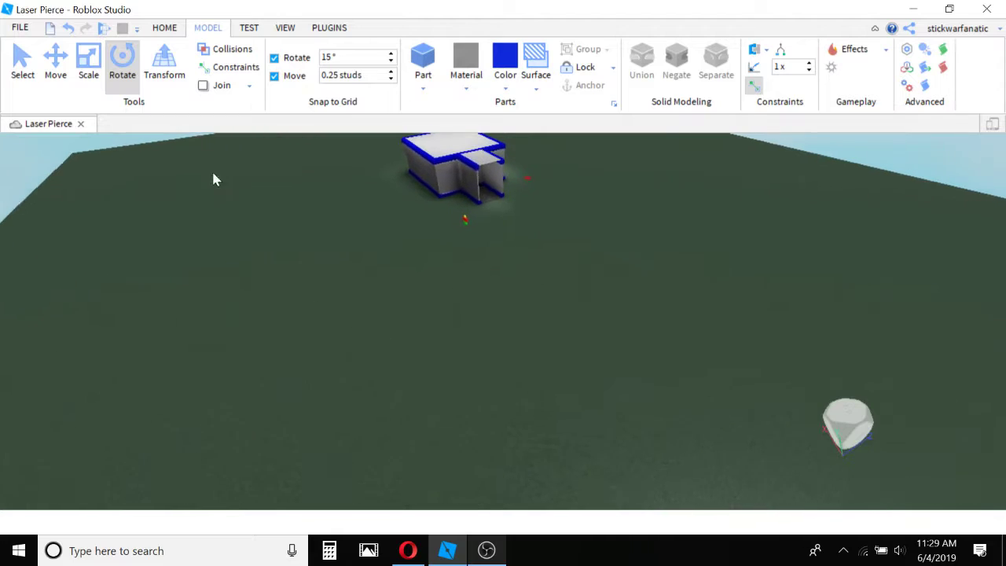
pyautogui.click(427, 52)
pyautogui.click(429, 406)
pyautogui.press('w')
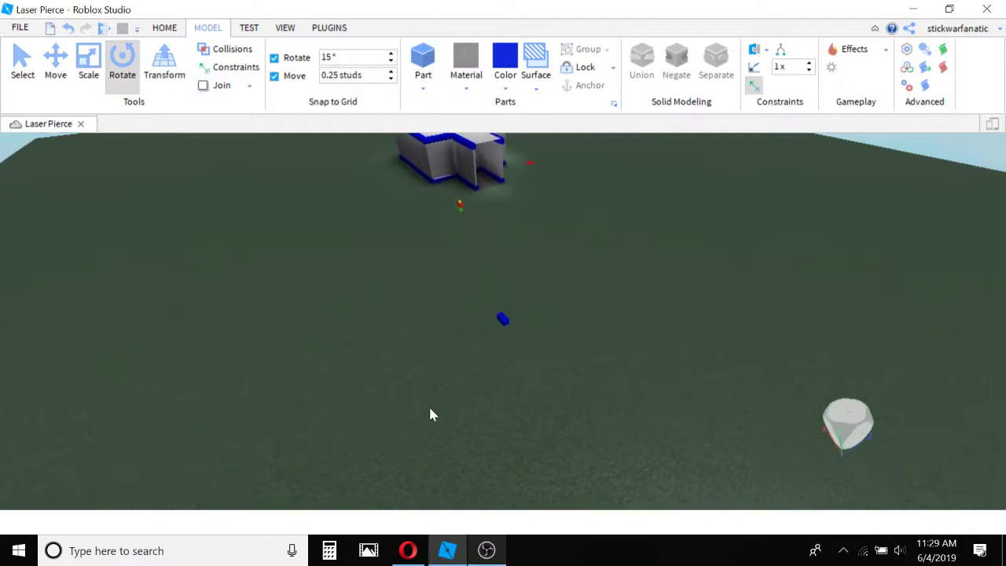
pyautogui.moveTo(449, 378); pyautogui.dragTo(453, 375, button='right')
pyautogui.press('w')
pyautogui.moveTo(440, 367); pyautogui.dragTo(536, 366)
pyautogui.press('Delete')
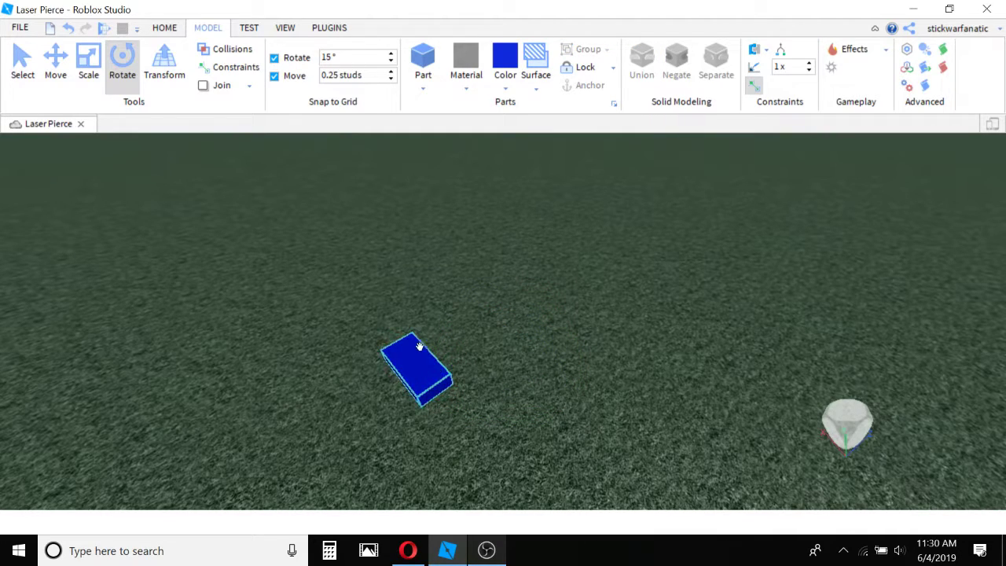
# Open the rotation and movement snap increments for editing.
pyautogui.doubleClick(356, 75)
pyautogui.doubleClick(356, 58)
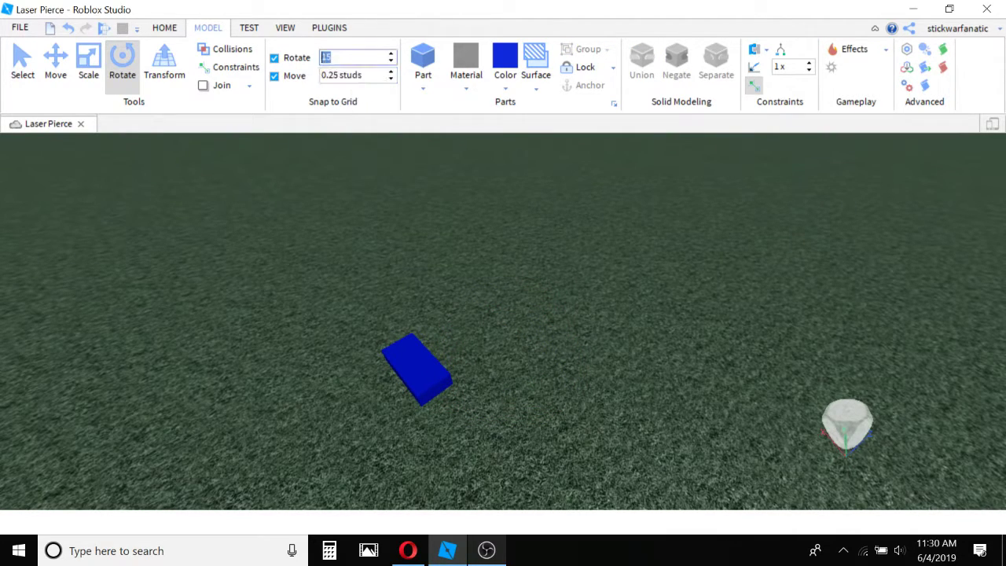
pyautogui.click(359, 75)
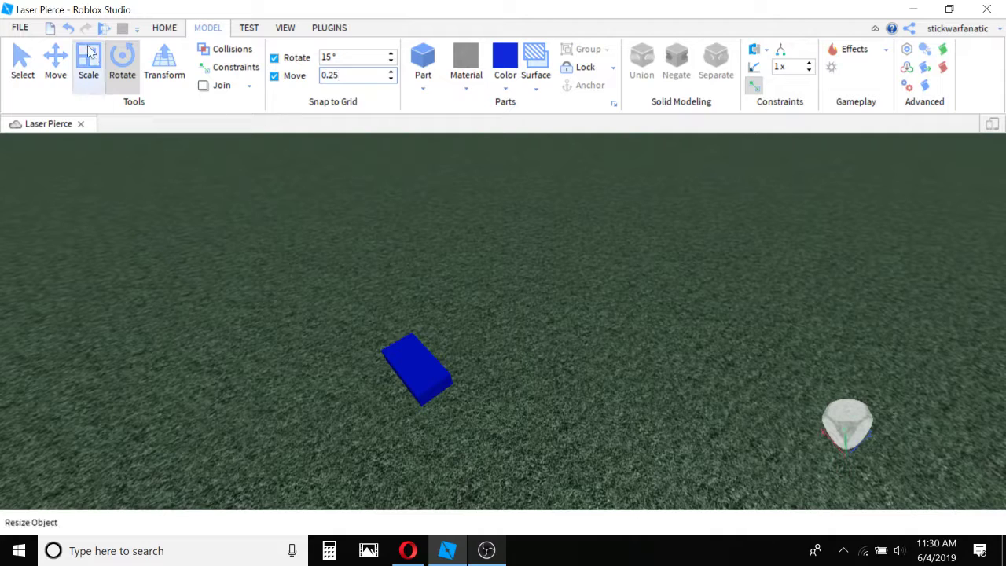
# Use the Select tool to box-select the blue block and try picking a wall of the building.
pyautogui.click(23, 60)
pyautogui.scroll(-10, 603, 328)
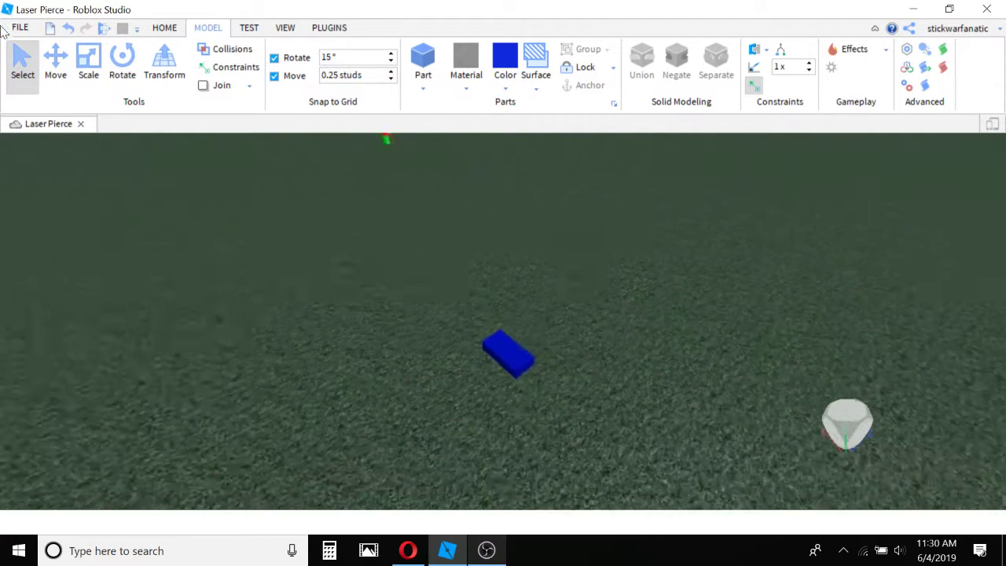
pyautogui.moveTo(602, 147); pyautogui.dragTo(596, 314)
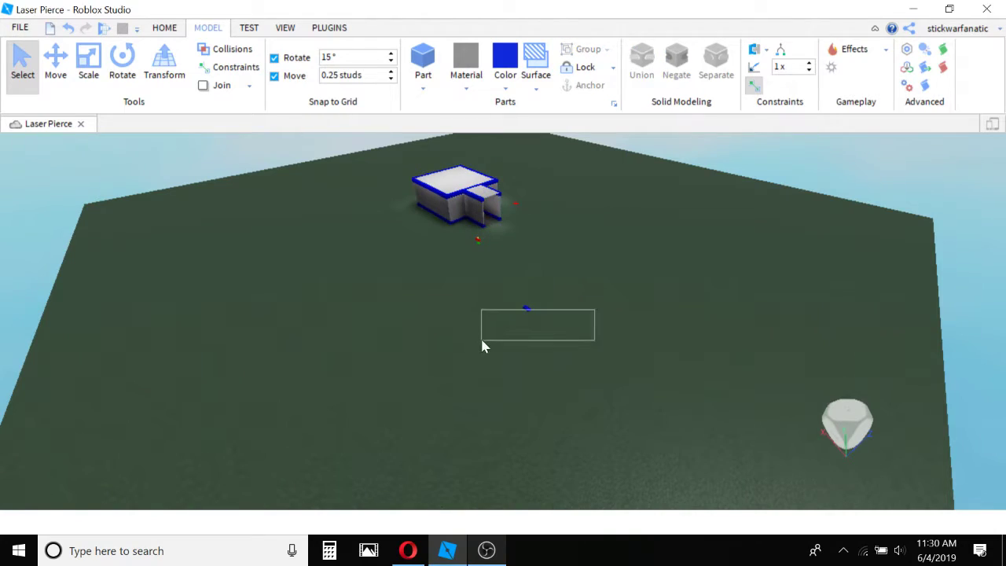
pyautogui.moveTo(483, 346); pyautogui.dragTo(517, 333)
pyautogui.scroll(3, 543, 295)
pyautogui.click(542, 291)
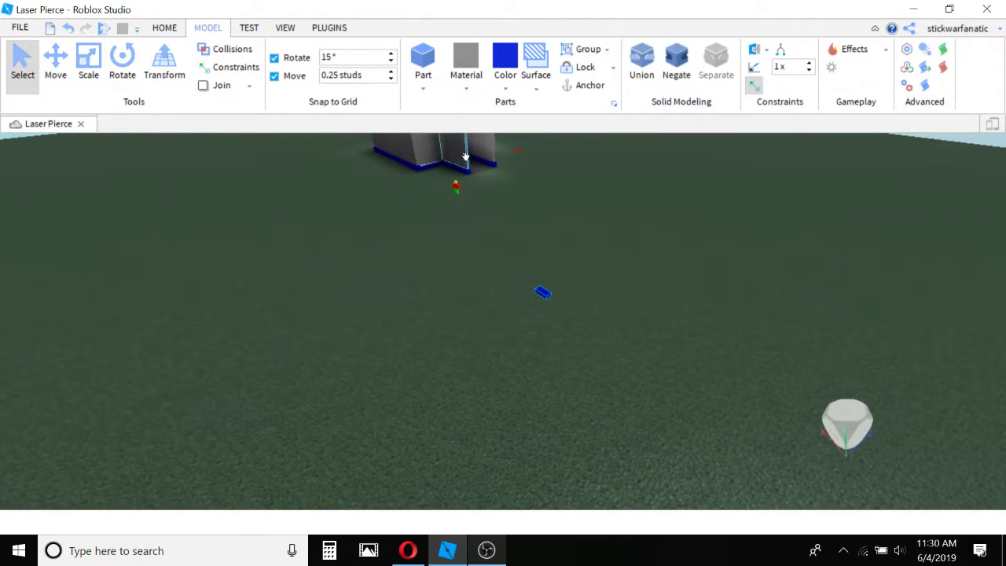
pyautogui.click(466, 154)
pyautogui.click(495, 283)
# Examine the blue block on the baseplate from above and from different distances.
pyautogui.moveTo(495, 284); pyautogui.dragTo(496, 286, button='right')
pyautogui.scroll(-3, 496, 287)
pyautogui.moveTo(446, 316); pyautogui.dragTo(342, 300)
pyautogui.scroll(-4, 551, 252)
pyautogui.moveTo(433, 272); pyautogui.dragTo(466, 334)
pyautogui.press('w')
pyautogui.moveTo(467, 334); pyautogui.dragTo(473, 323, button='right')
pyautogui.press('a')
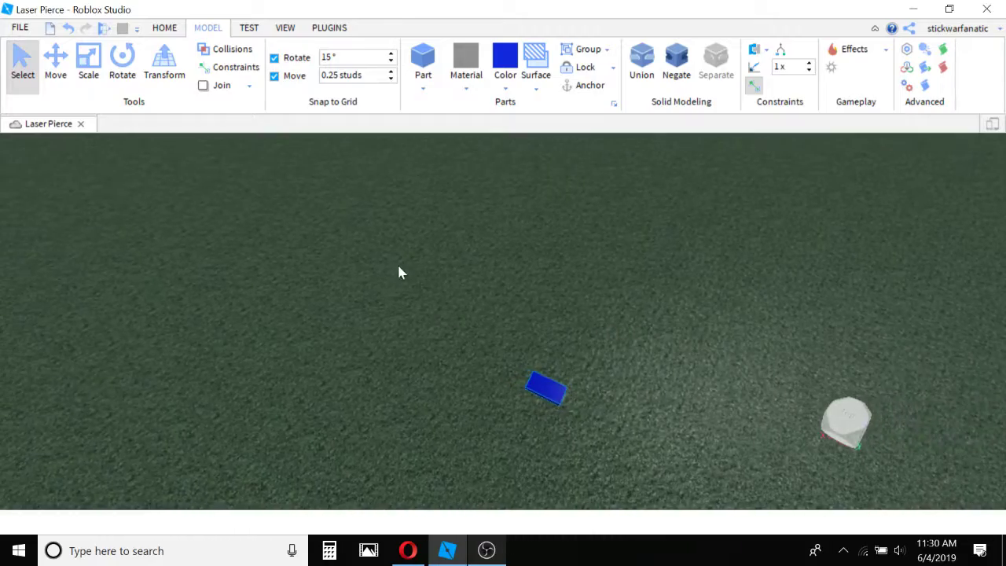
pyautogui.click(397, 262)
pyautogui.press('d')
pyautogui.moveTo(386, 278); pyautogui.dragTo(391, 275, button='right')
pyautogui.press('s')
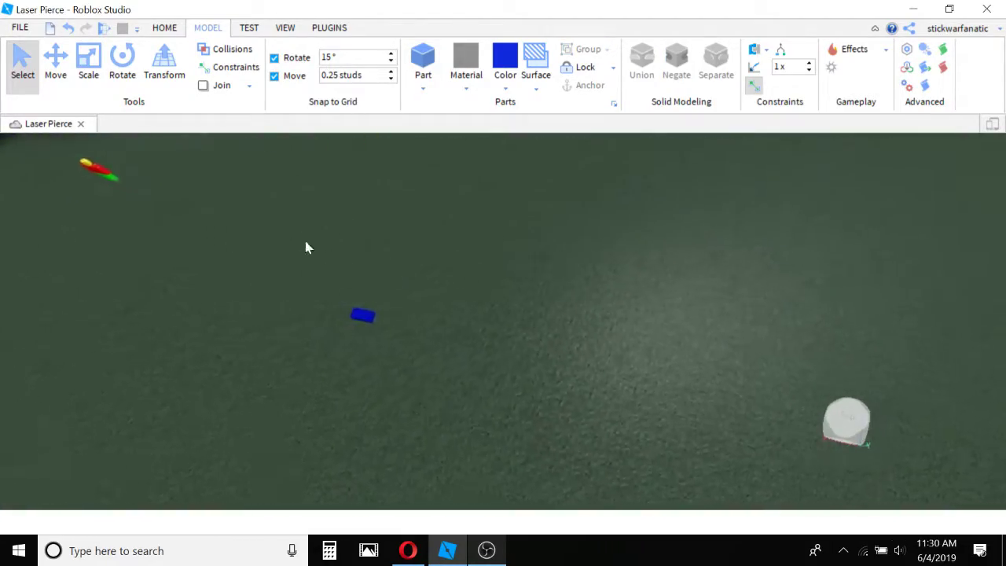
pyautogui.press('w')
pyautogui.press('s')
# Select the blue block with the Move tool and shift it along its red axis.
pyautogui.click(60, 67)
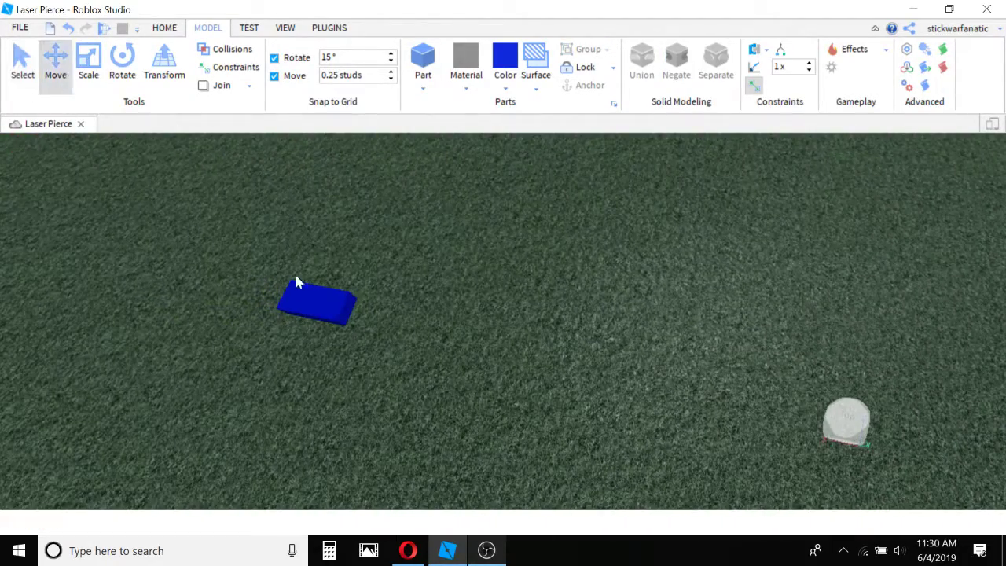
pyautogui.click(307, 302)
pyautogui.press('f')
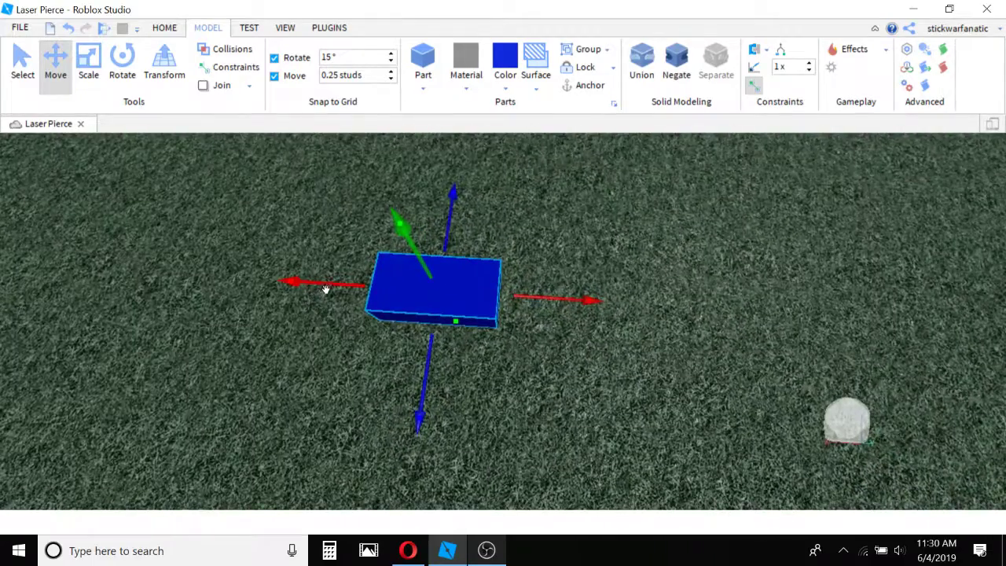
pyautogui.moveTo(325, 289)
pyautogui.mouseDown()
pyautogui.moveTo(316, 279)
pyautogui.moveTo(335, 279)
pyautogui.mouseUp()
pyautogui.press('s')
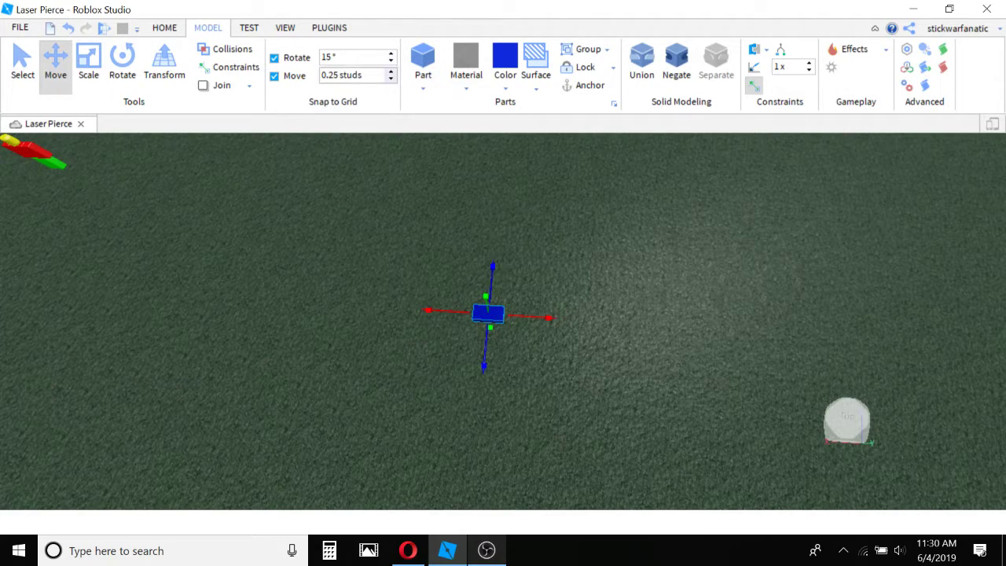
# Set the movement snap increment to 1 stud and move the blue block along its red axis.
pyautogui.click(352, 74)
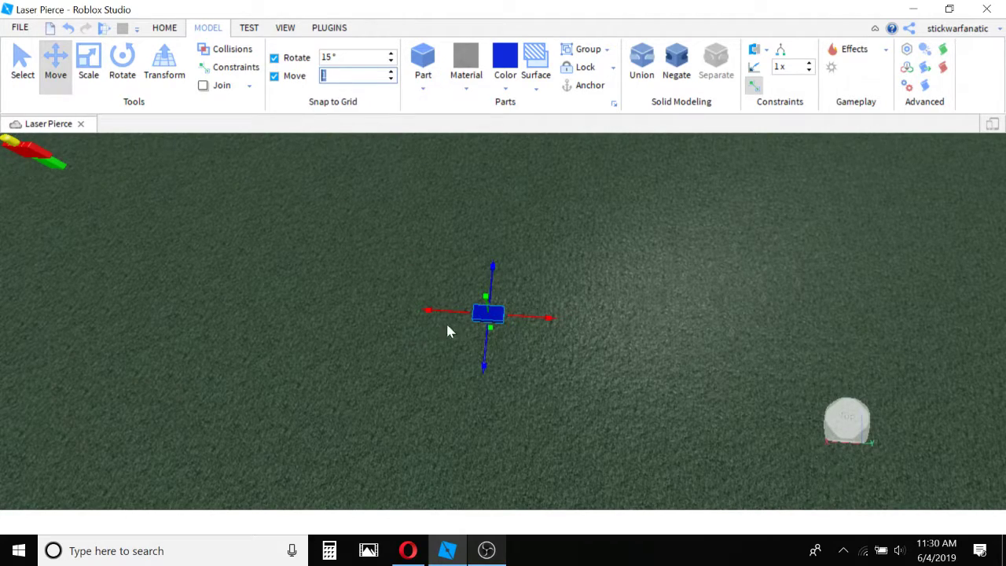
pyautogui.press('w')
pyautogui.moveTo(447, 325); pyautogui.dragTo(450, 326, button='right')
pyautogui.moveTo(463, 302); pyautogui.dragTo(309, 218)
# Resize the blue block into a compact cube with the Scale tool.
pyautogui.click(85, 66)
pyautogui.moveTo(596, 383); pyautogui.dragTo(355, 270)
pyautogui.press('f')
pyautogui.moveTo(351, 278); pyautogui.dragTo(352, 278, button='right')
pyautogui.moveTo(574, 171); pyautogui.dragTo(536, 270)
pyautogui.moveTo(486, 341); pyautogui.dragTo(489, 339, button='right')
pyautogui.scroll(-5, 566, 357)
pyautogui.click(566, 357)
pyautogui.click(522, 364)
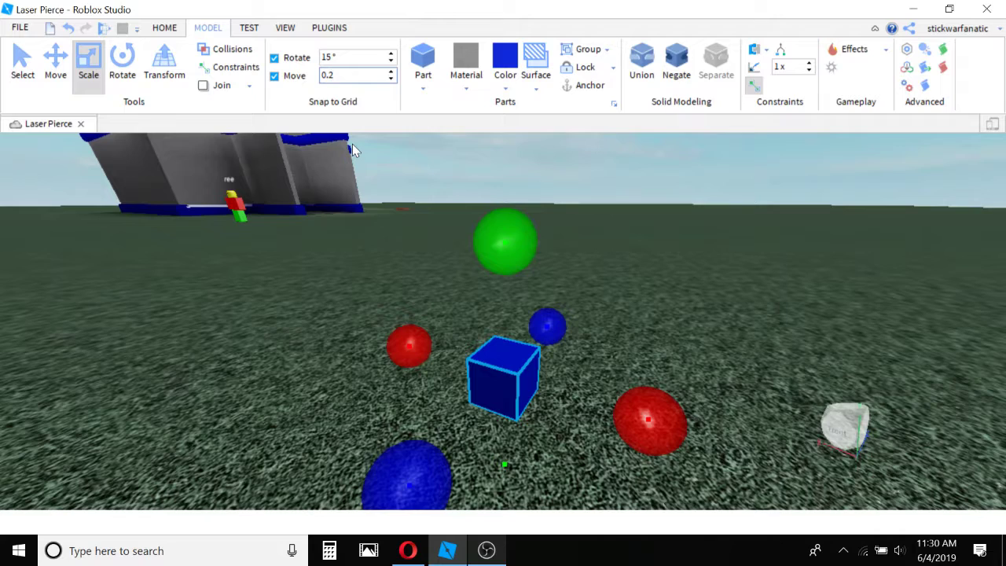
# Set the movement snap increment to 0.25 studs and scale the blue cube down on its height and width.
pyautogui.write('5')
pyautogui.press('Return')
pyautogui.moveTo(523, 232); pyautogui.dragTo(525, 385)
pyautogui.moveTo(624, 439); pyautogui.dragTo(489, 400)
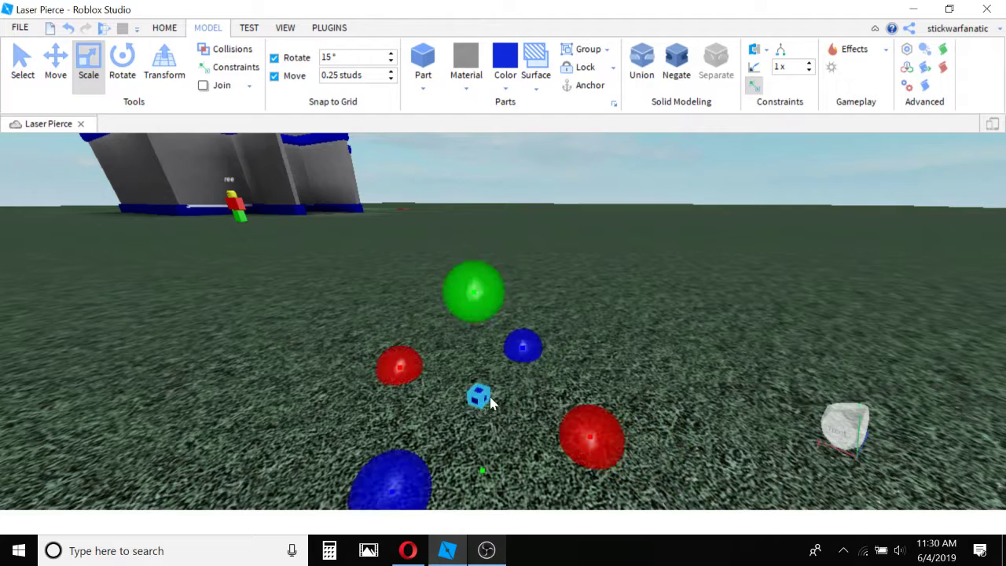
pyautogui.click(508, 397)
pyautogui.click(478, 396)
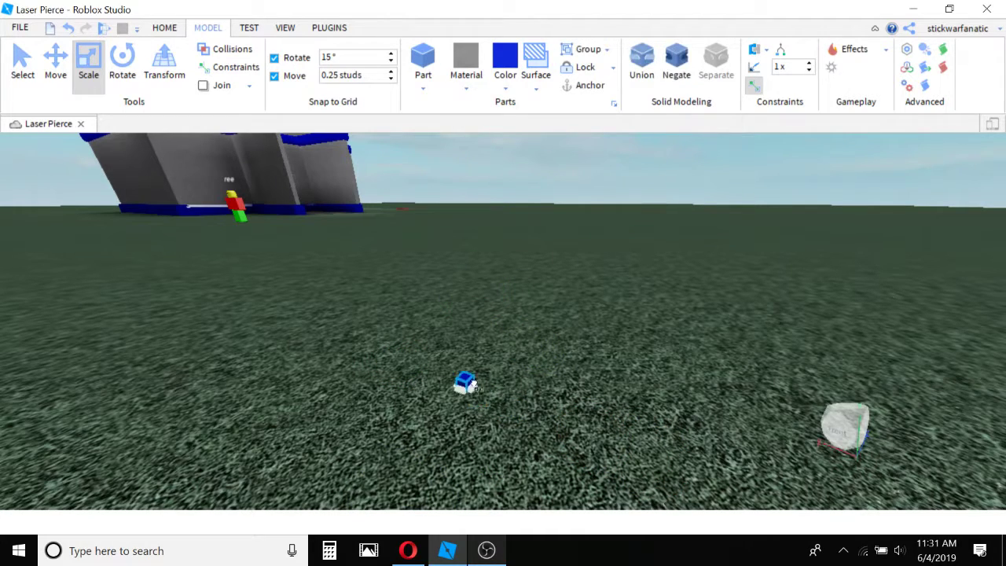
# Set the movement snap increment to 0.1 studs and shrink the blue cube further.
pyautogui.click(401, 280)
pyautogui.click(350, 75)
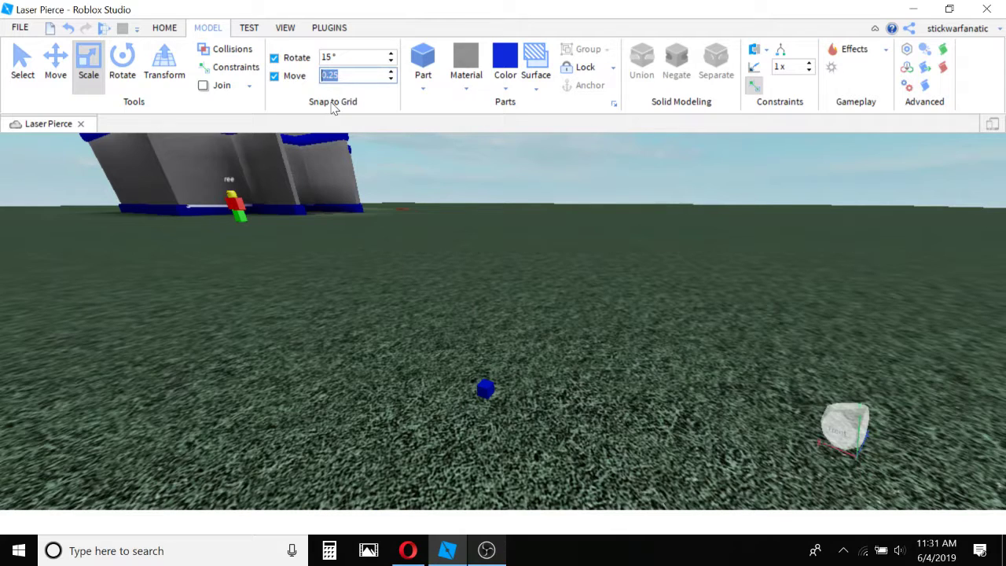
pyautogui.click(488, 388)
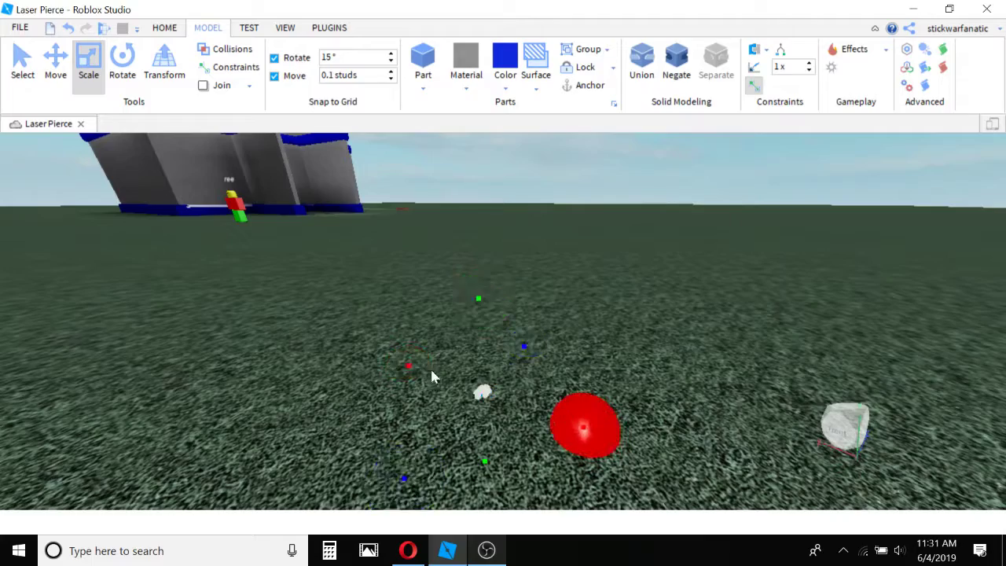
pyautogui.click(571, 313)
pyautogui.moveTo(536, 398); pyautogui.dragTo(536, 399, button='right')
pyautogui.scroll(2, 537, 400)
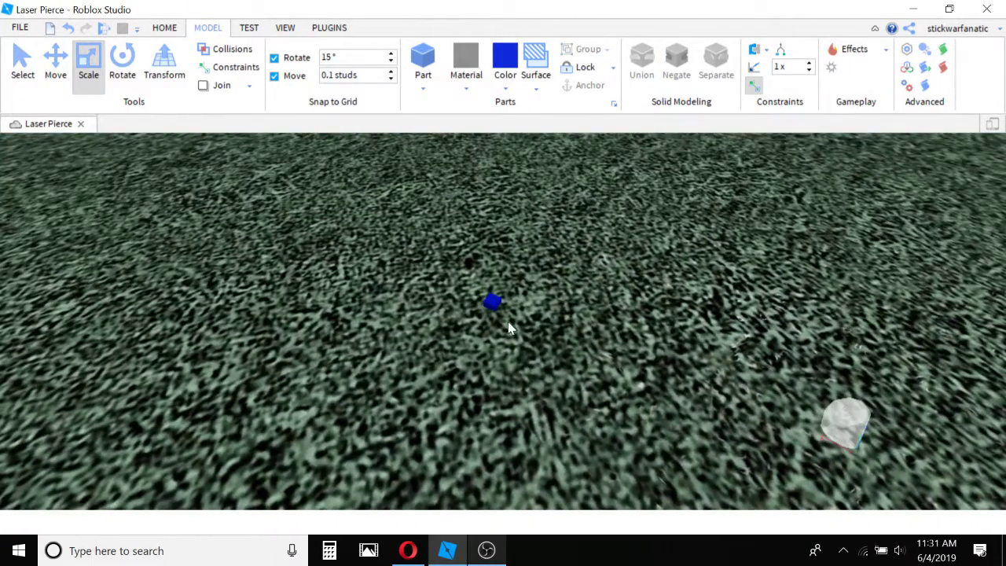
# Set the movement snap increment to 0.5 studs and enlarge the tiny blue block on all axes into a bigger cube.
pyautogui.click(495, 302)
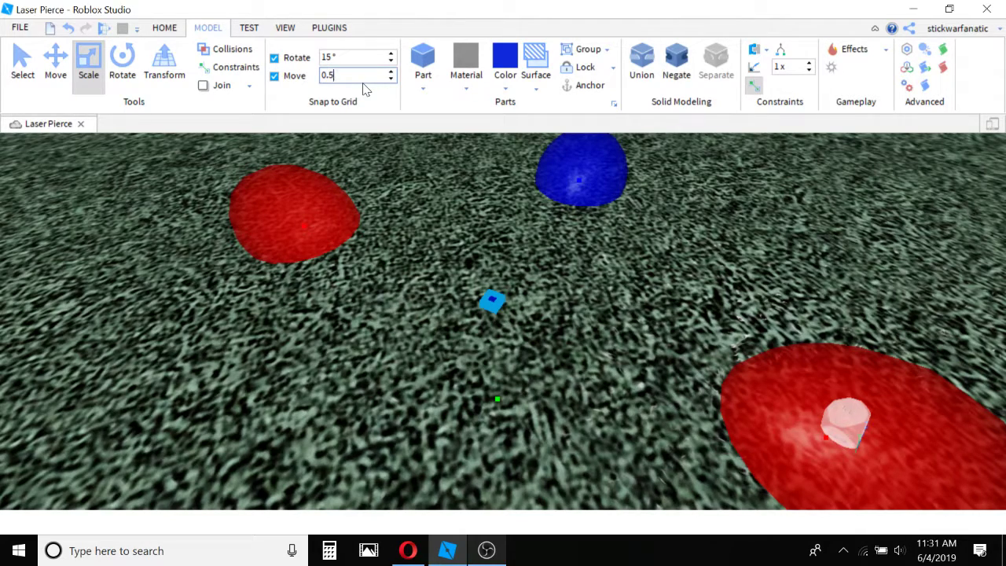
pyautogui.moveTo(476, 276); pyautogui.dragTo(478, 248, button='right')
pyautogui.scroll(-5, 477, 275)
pyautogui.moveTo(497, 239); pyautogui.dragTo(498, 213)
pyautogui.moveTo(456, 290); pyautogui.dragTo(436, 301)
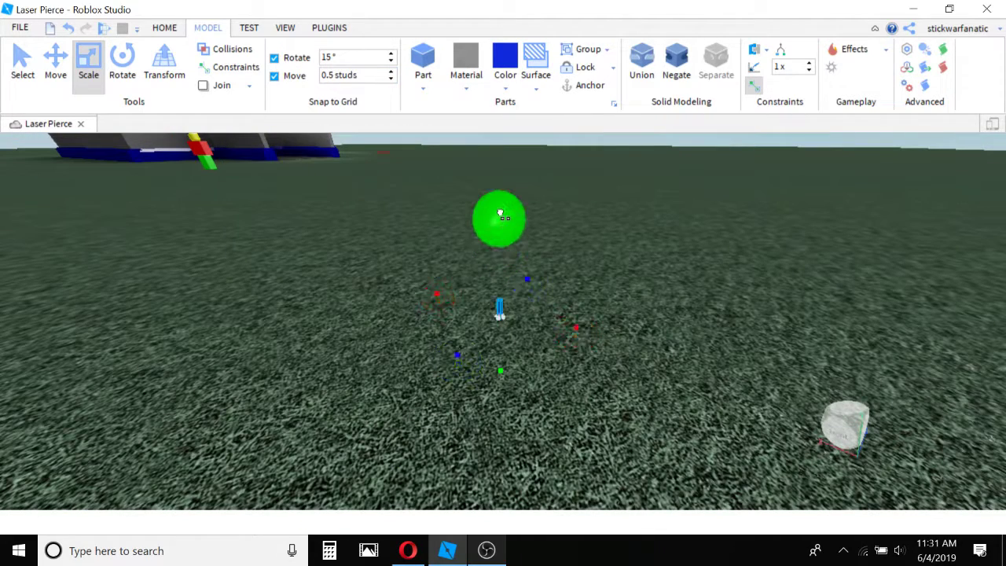
pyautogui.click(500, 307)
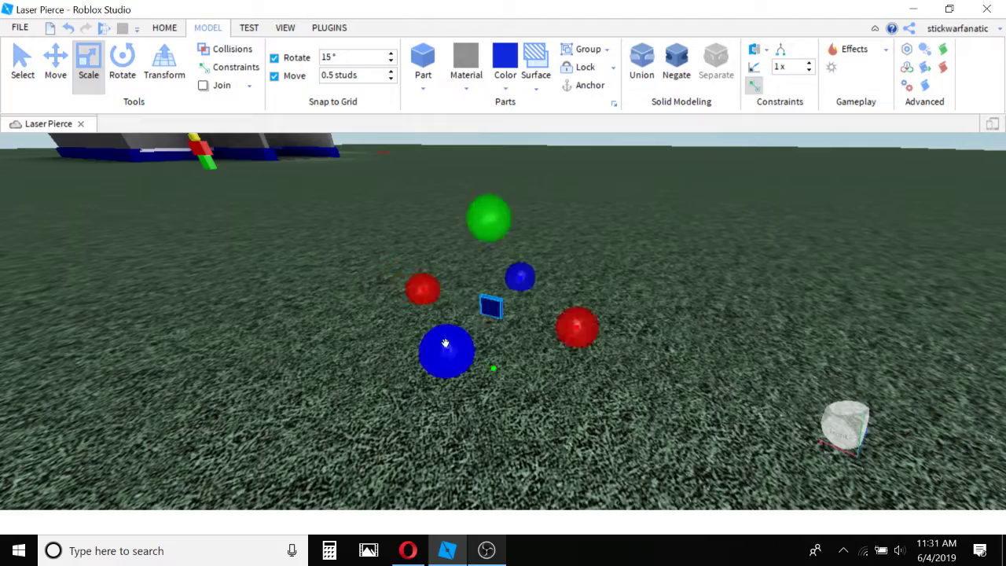
pyautogui.moveTo(445, 346); pyautogui.dragTo(432, 364)
pyautogui.click(471, 400)
pyautogui.press('d')
pyautogui.moveTo(471, 399); pyautogui.dragTo(452, 391, button='right')
pyautogui.press('w')
pyautogui.press('s')
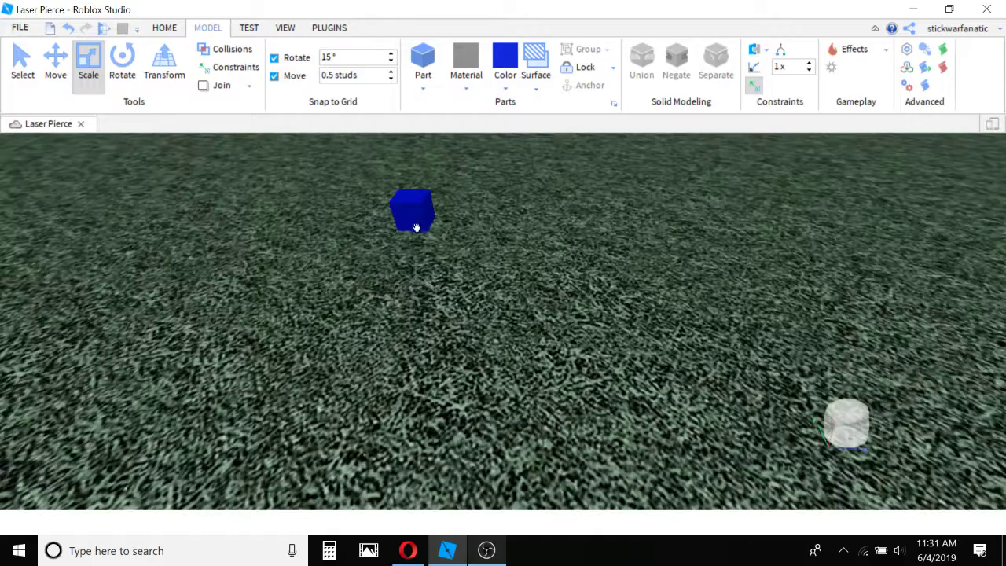
# Drag the enlarged blue cube to another spot on the baseplate and clear the selection.
pyautogui.moveTo(416, 226); pyautogui.dragTo(494, 332)
pyautogui.scroll(-10, 578, 228)
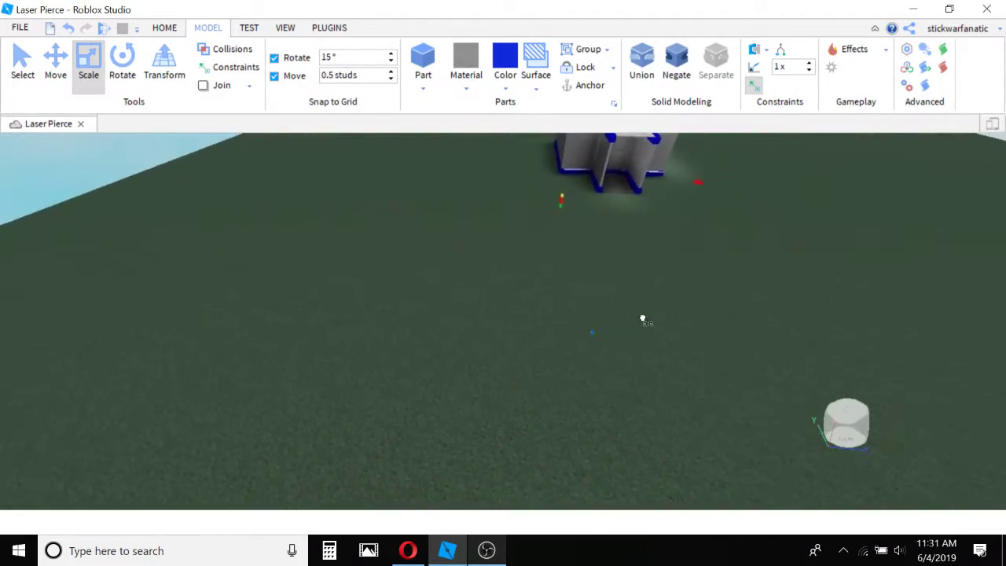
pyautogui.scroll(-4, 290, 382)
pyautogui.scroll(8, 495, 331)
pyautogui.click(382, 410)
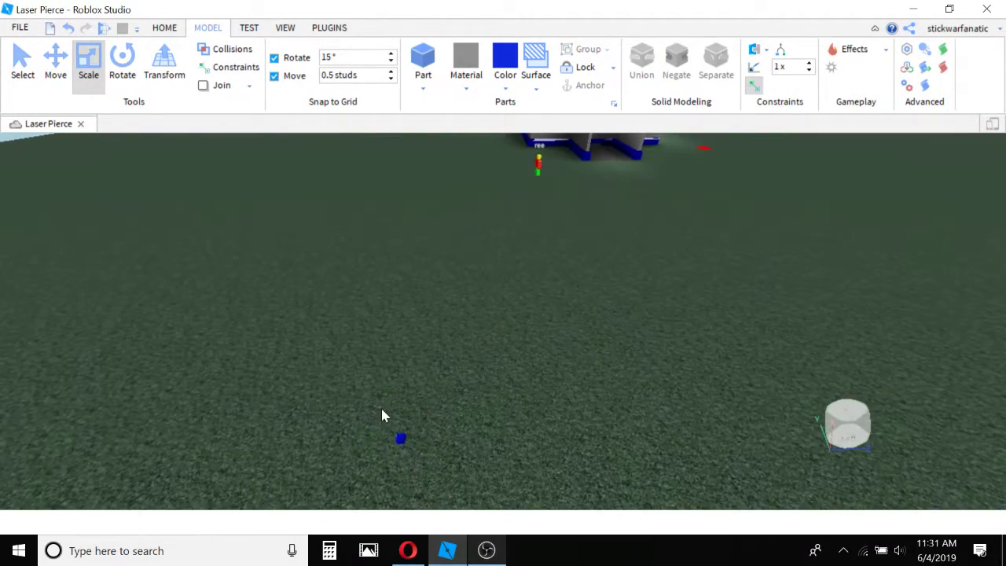
pyautogui.moveTo(400, 438); pyautogui.dragTo(539, 393)
pyautogui.click(386, 338)
pyautogui.moveTo(387, 339); pyautogui.dragTo(386, 339, button='right')
pyautogui.press('s')
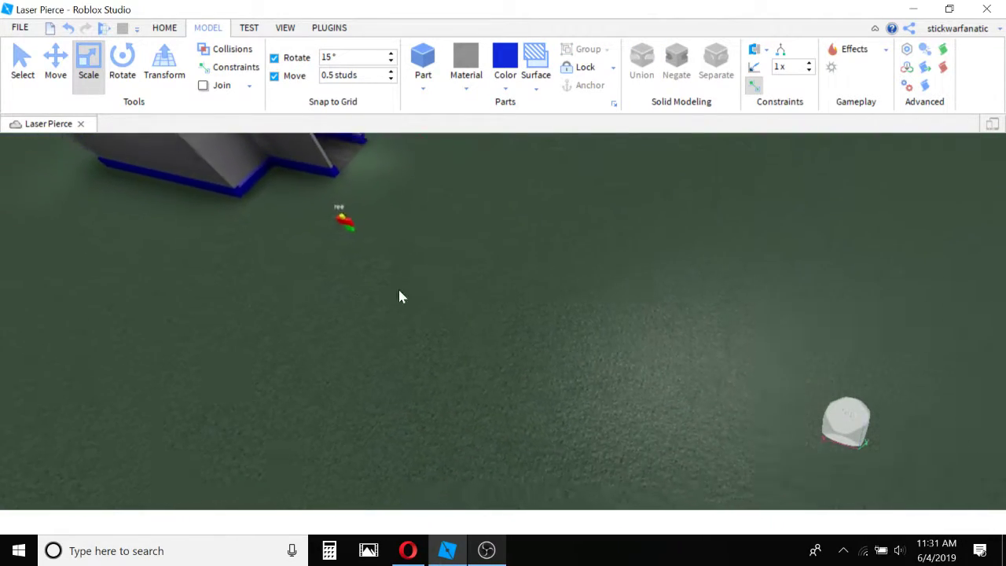
# Insert a new blue block part on an empty area of the baseplate.
pyautogui.press('d')
pyautogui.press('w')
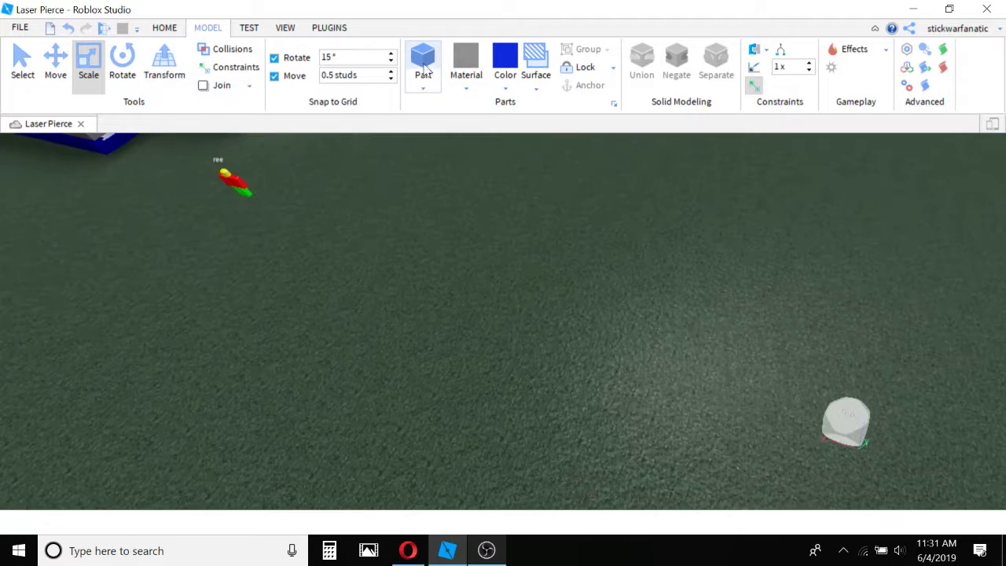
pyautogui.click(426, 72)
pyautogui.click(541, 321)
pyautogui.press('w')
pyautogui.press('w')
pyautogui.click(508, 321)
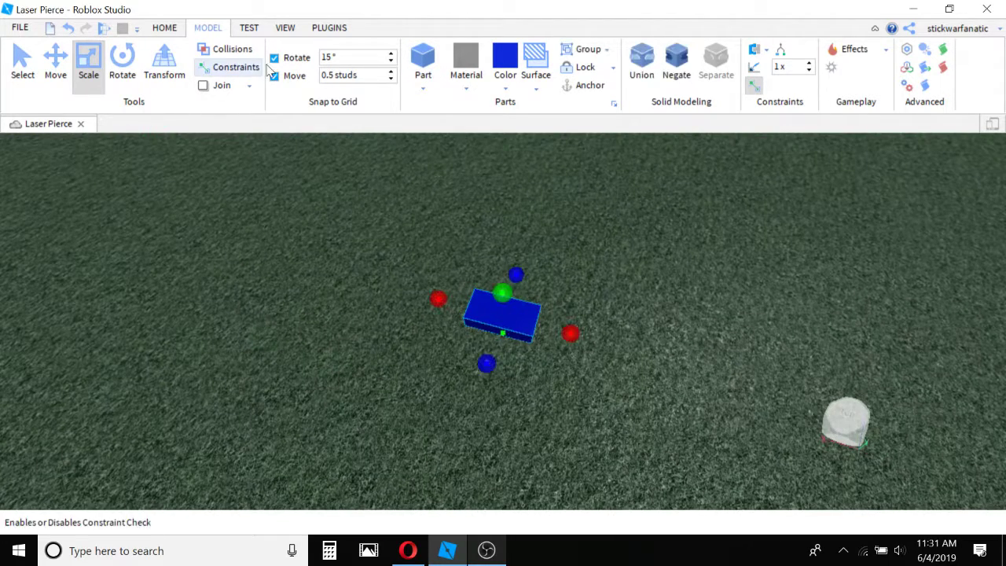
# Scale the new block down along its length and width into a tiny cube and try rotating it.
pyautogui.click(89, 67)
pyautogui.click(88, 65)
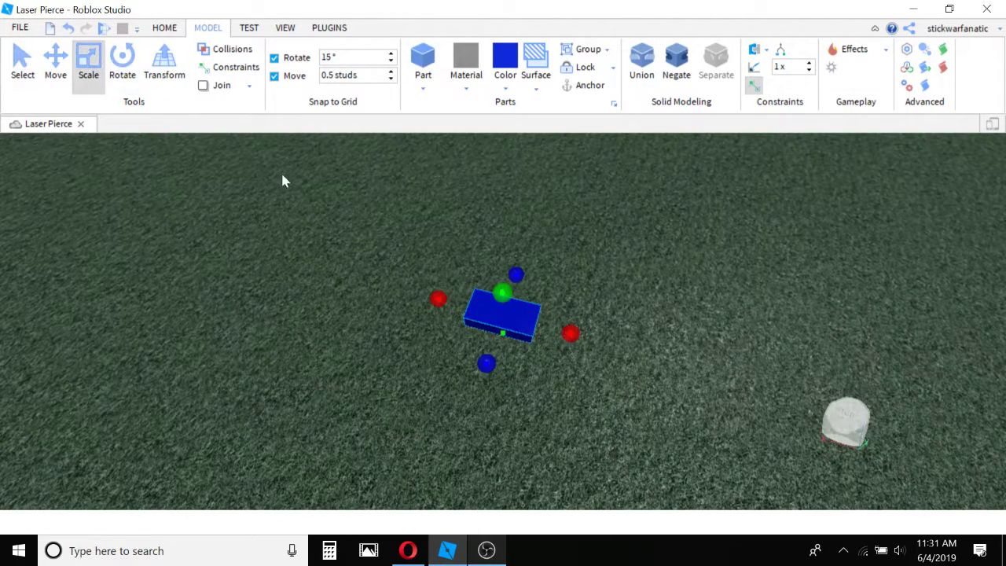
pyautogui.press('w')
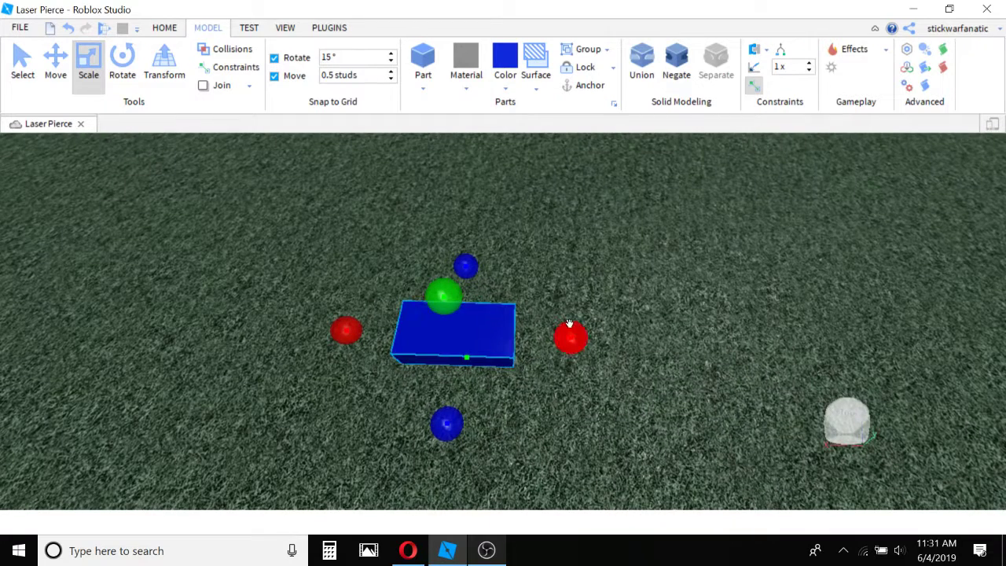
pyautogui.moveTo(568, 338); pyautogui.dragTo(397, 312)
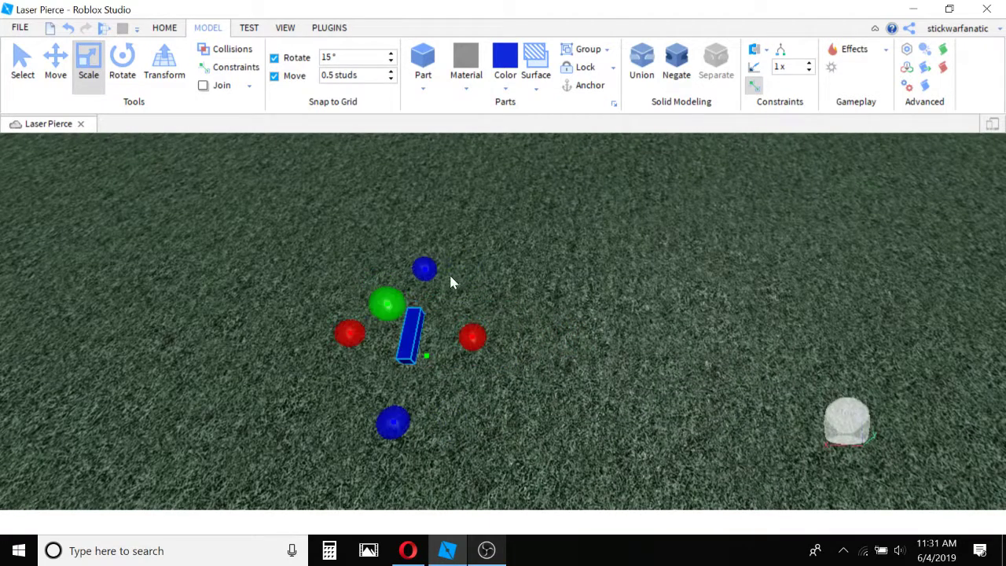
pyautogui.moveTo(420, 268); pyautogui.dragTo(383, 404)
pyautogui.click(120, 70)
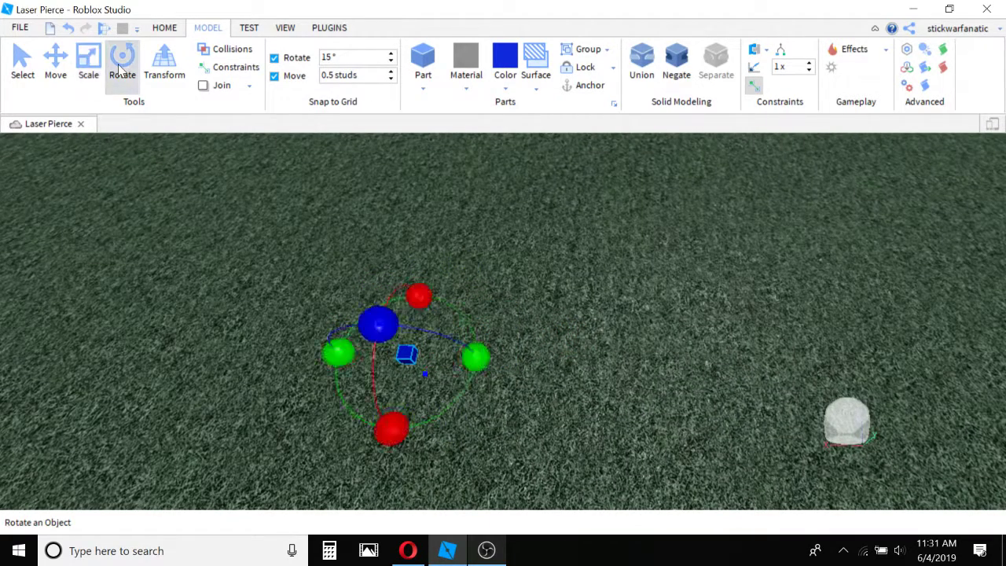
pyautogui.moveTo(338, 353); pyautogui.dragTo(295, 370)
# Move the tiny cube above the ground with the Transform tool and delete it.
pyautogui.click(164, 63)
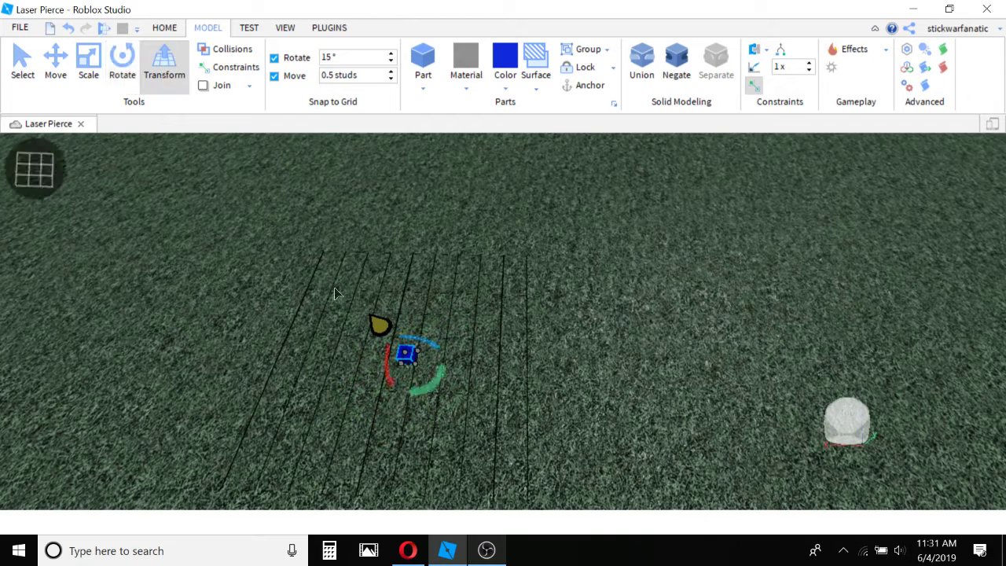
pyautogui.moveTo(382, 329); pyautogui.dragTo(257, 190)
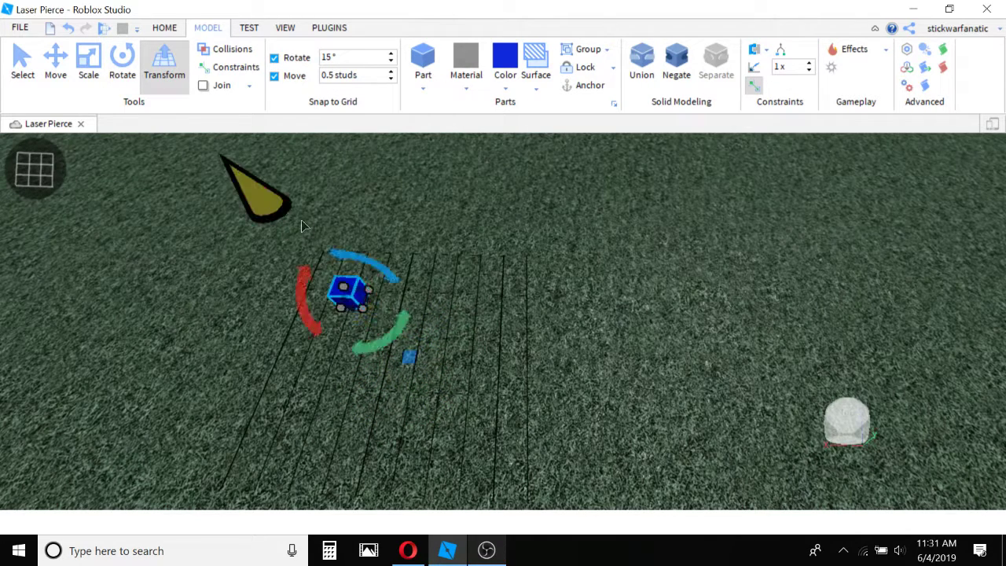
pyautogui.moveTo(425, 283); pyautogui.dragTo(422, 282, button='right')
pyautogui.moveTo(459, 310); pyautogui.dragTo(479, 346)
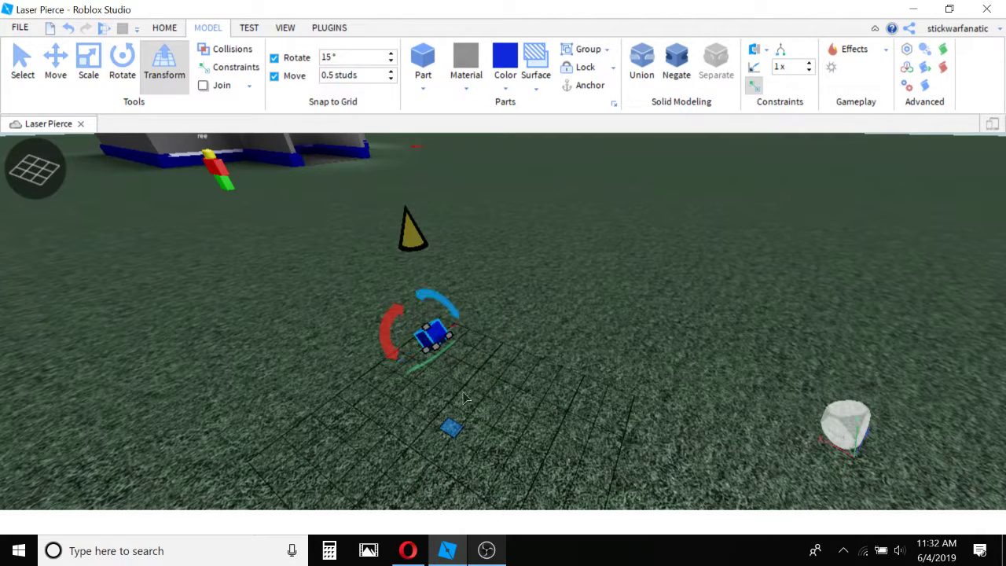
pyautogui.moveTo(432, 335); pyautogui.dragTo(440, 297)
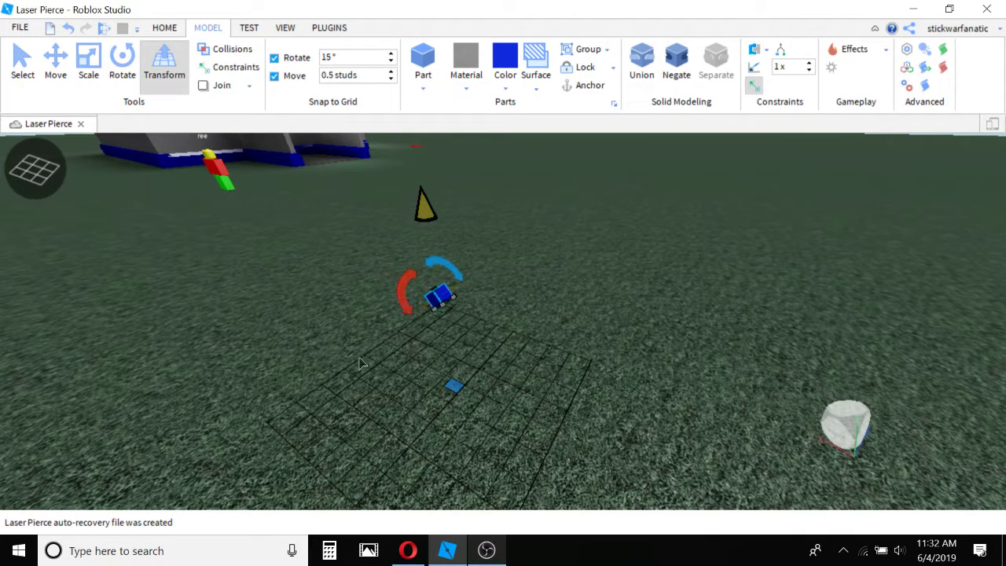
pyautogui.press('Delete')
# Insert a Sphere part on an empty area of the baseplate.
pyautogui.moveTo(306, 144); pyautogui.dragTo(372, 117, button='right')
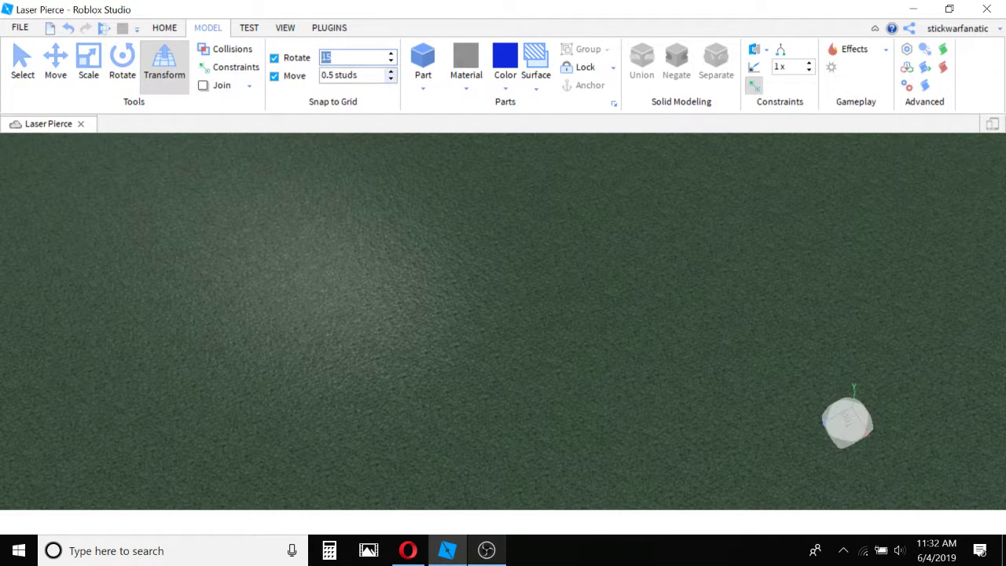
pyautogui.click(422, 85)
pyautogui.click(422, 85)
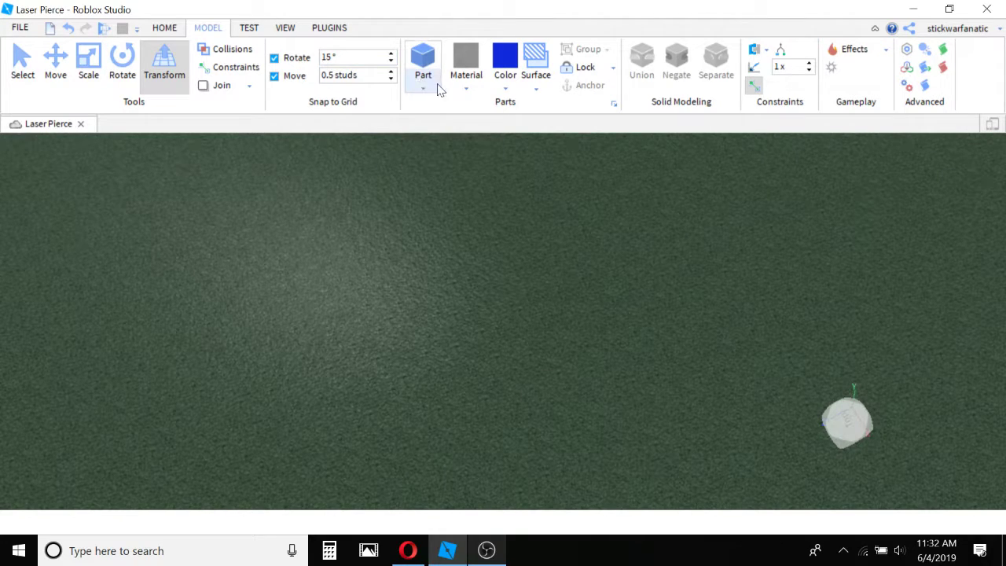
pyautogui.click(423, 85)
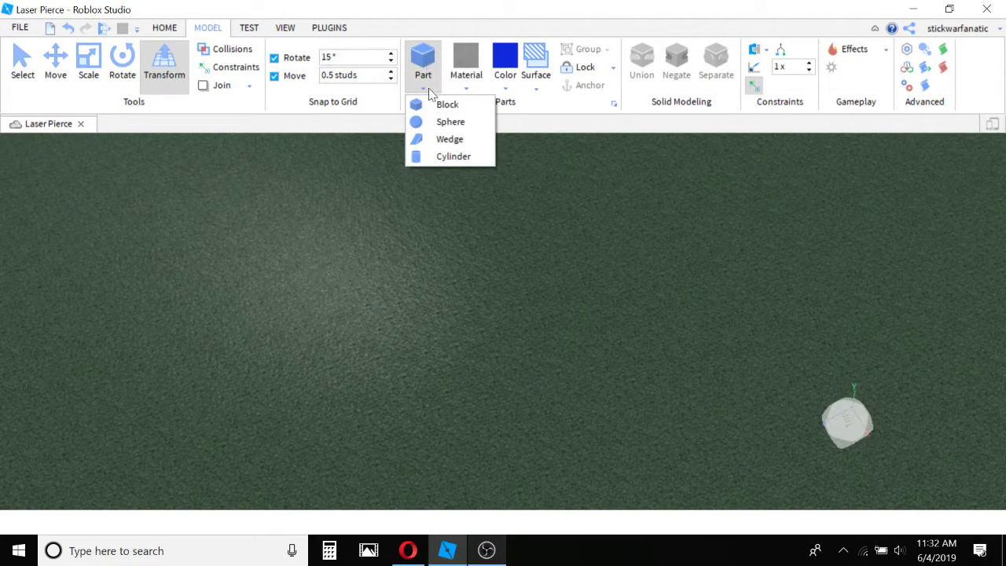
pyautogui.click(420, 86)
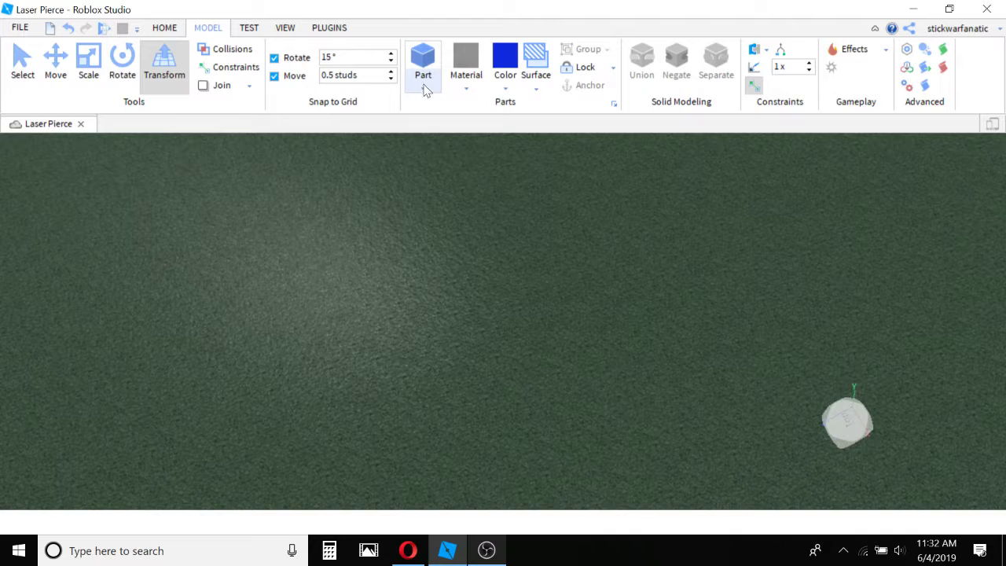
pyautogui.click(433, 88)
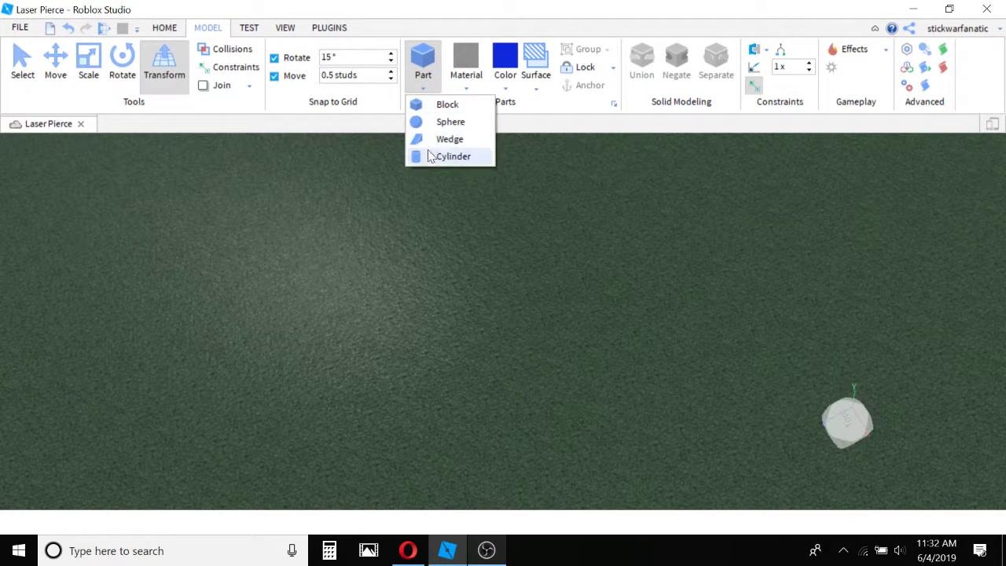
pyautogui.click(431, 123)
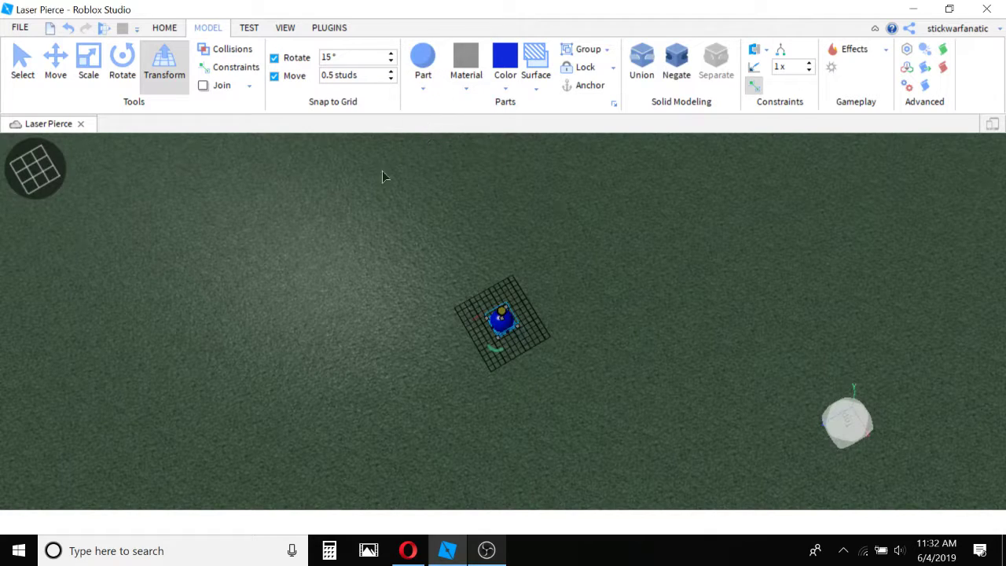
# Activate the Move tool and insert a Block, a Wedge and a Cylinder at the sphere's location.
pyautogui.click(50, 84)
pyautogui.click(423, 89)
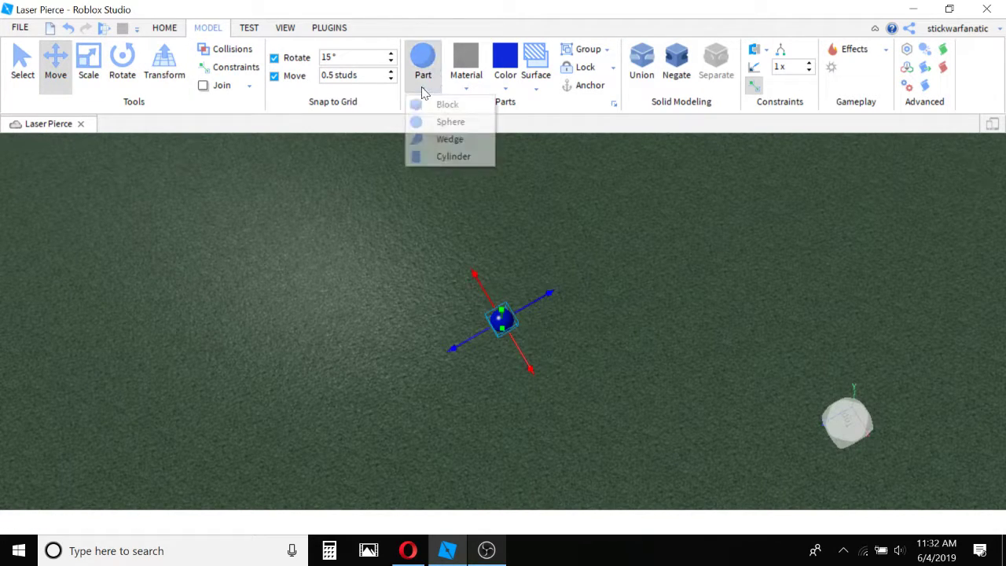
pyautogui.click(442, 108)
pyautogui.click(431, 86)
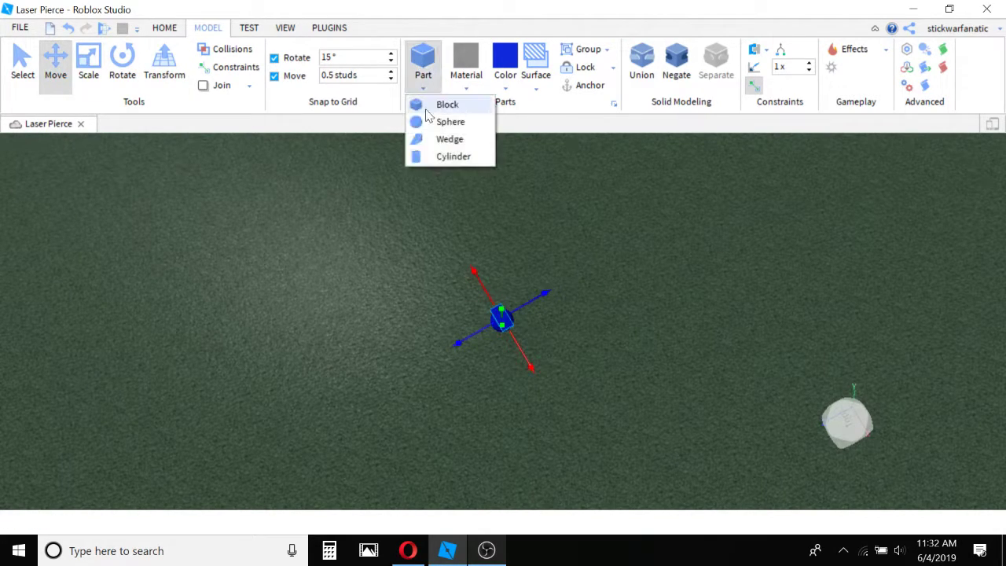
pyautogui.click(421, 139)
pyautogui.click(425, 88)
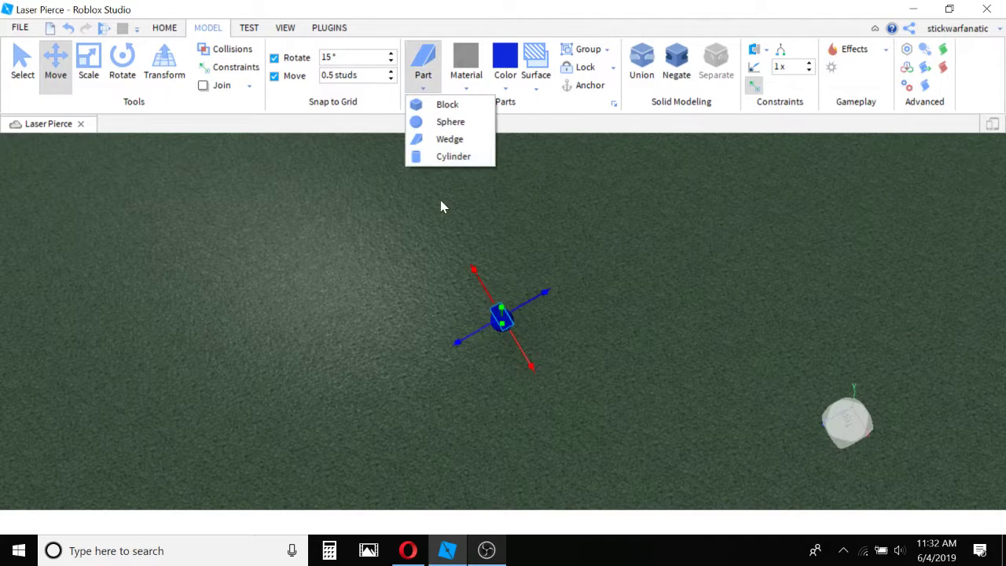
pyautogui.click(455, 156)
# Separate the stacked wedge, block, cylinder and sphere into a row on the baseplate and clear the selection.
pyautogui.moveTo(327, 234); pyautogui.dragTo(333, 228, button='right')
pyautogui.press('w')
pyautogui.press('s')
pyautogui.press('w')
pyautogui.moveTo(719, 231); pyautogui.dragTo(719, 231, button='right')
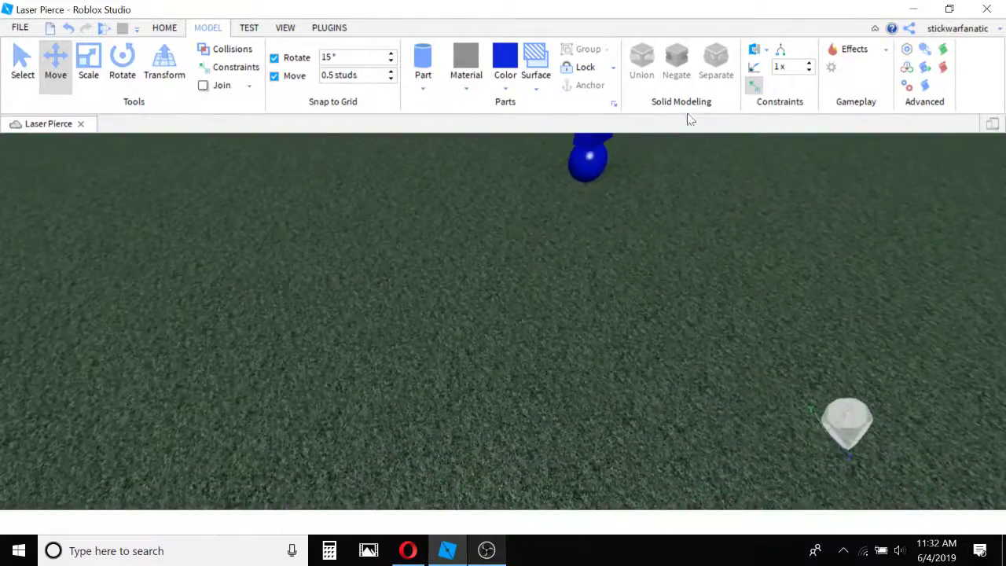
pyautogui.moveTo(454, 161); pyautogui.dragTo(453, 161, button='right')
pyautogui.press('w')
pyautogui.press('s')
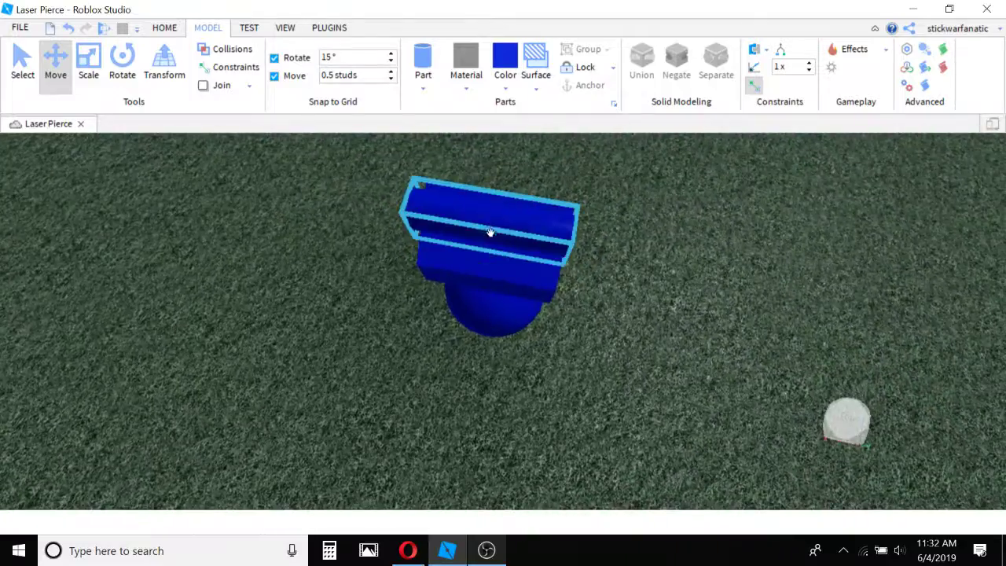
pyautogui.moveTo(490, 232); pyautogui.dragTo(317, 319)
pyautogui.moveTo(450, 263); pyautogui.dragTo(301, 251)
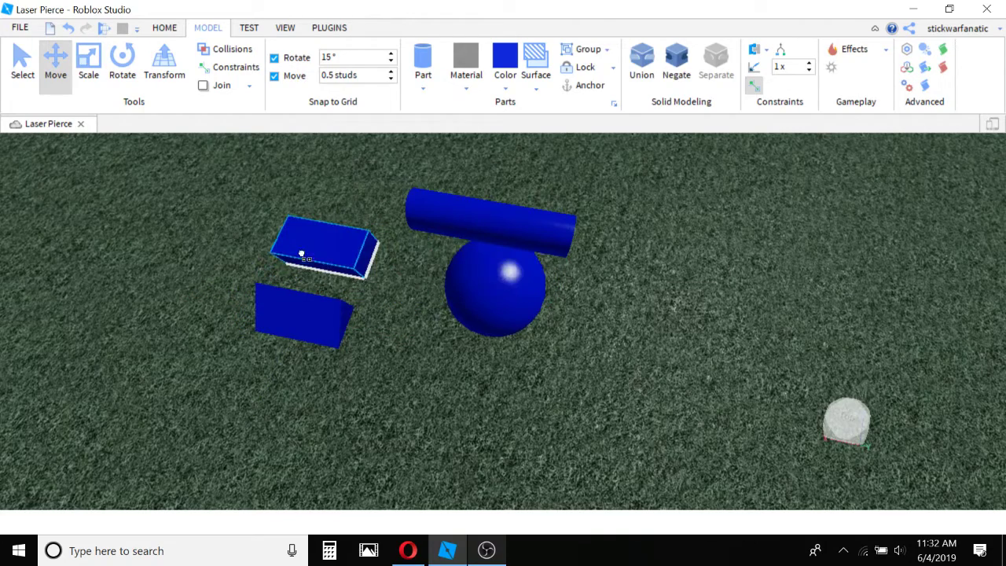
pyautogui.moveTo(445, 209); pyautogui.dragTo(355, 178)
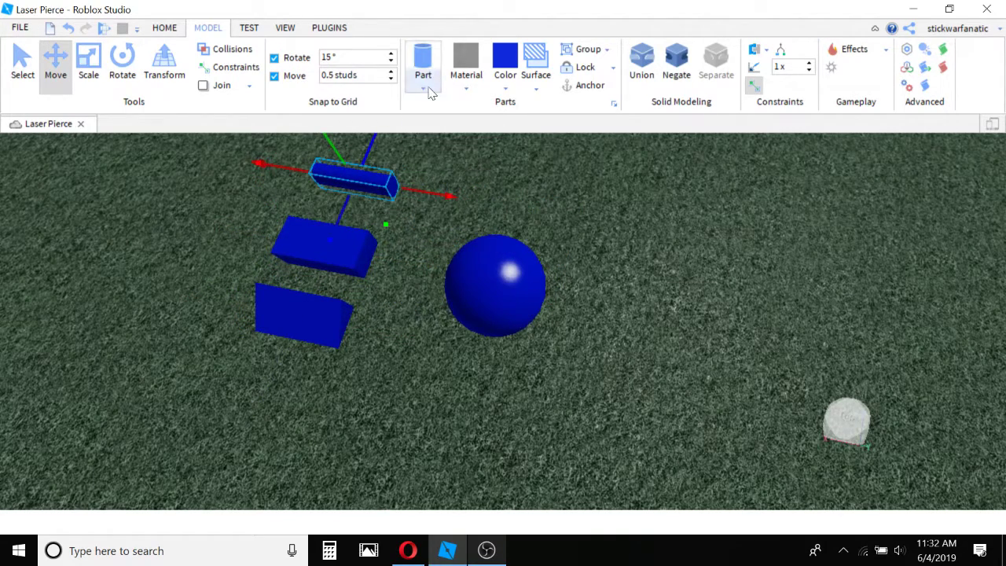
pyautogui.moveTo(496, 299); pyautogui.dragTo(166, 458)
pyautogui.click(402, 347)
# Select all four blue parts together and set their material to Plastic.
pyautogui.scroll(-3, 407, 338)
pyautogui.moveTo(412, 329); pyautogui.dragTo(490, 245, button='right')
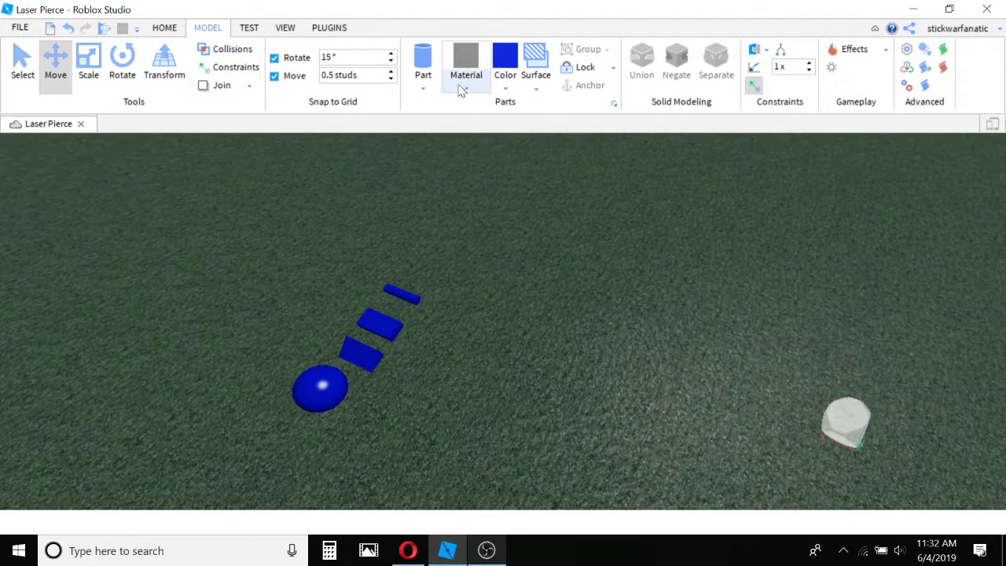
pyautogui.moveTo(465, 254); pyautogui.dragTo(296, 458)
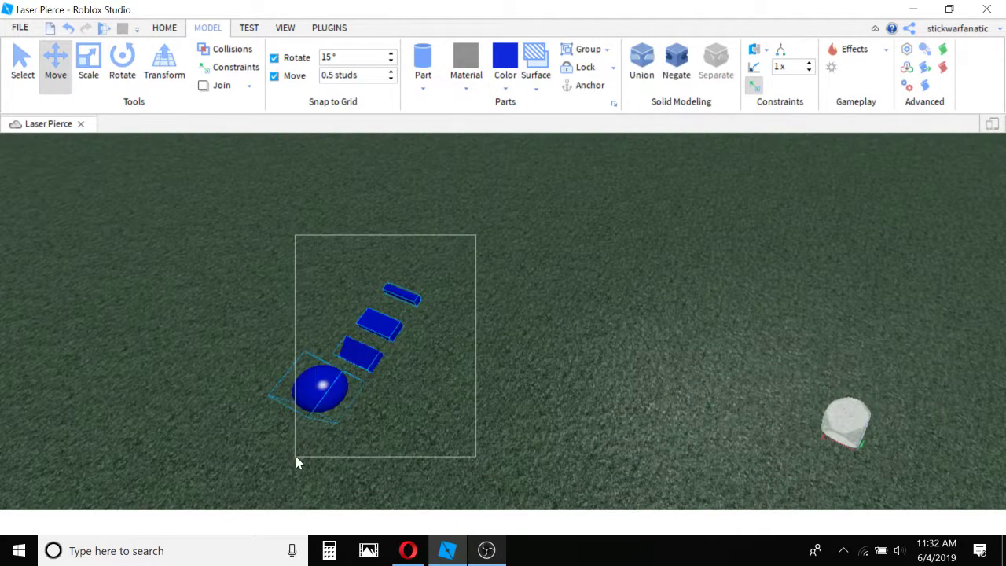
pyautogui.click(467, 89)
pyautogui.click(481, 259)
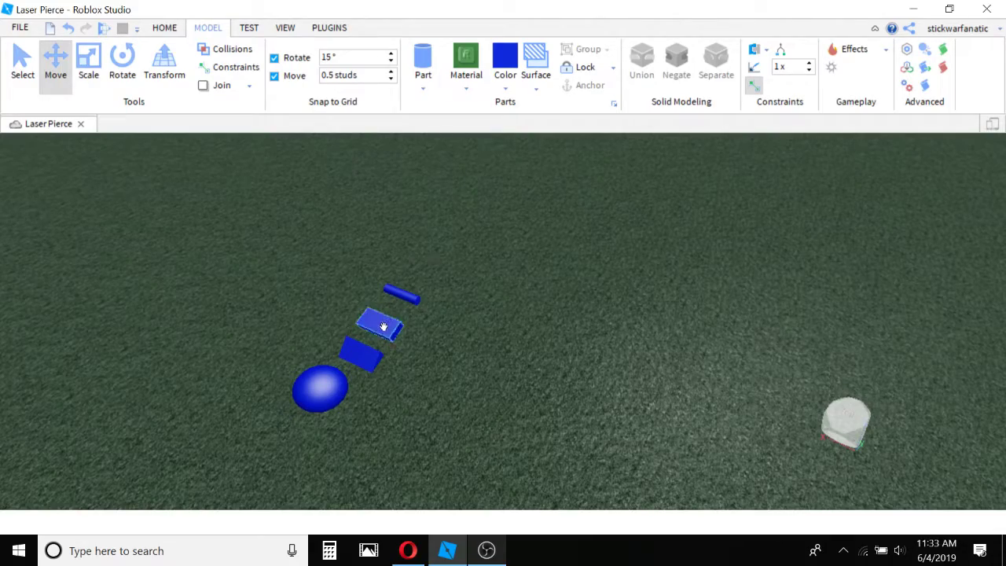
# Move the blue block away from the other parts and scale it up on several axes into a large box.
pyautogui.moveTo(382, 326); pyautogui.dragTo(640, 236)
pyautogui.press('f')
pyautogui.click(88, 74)
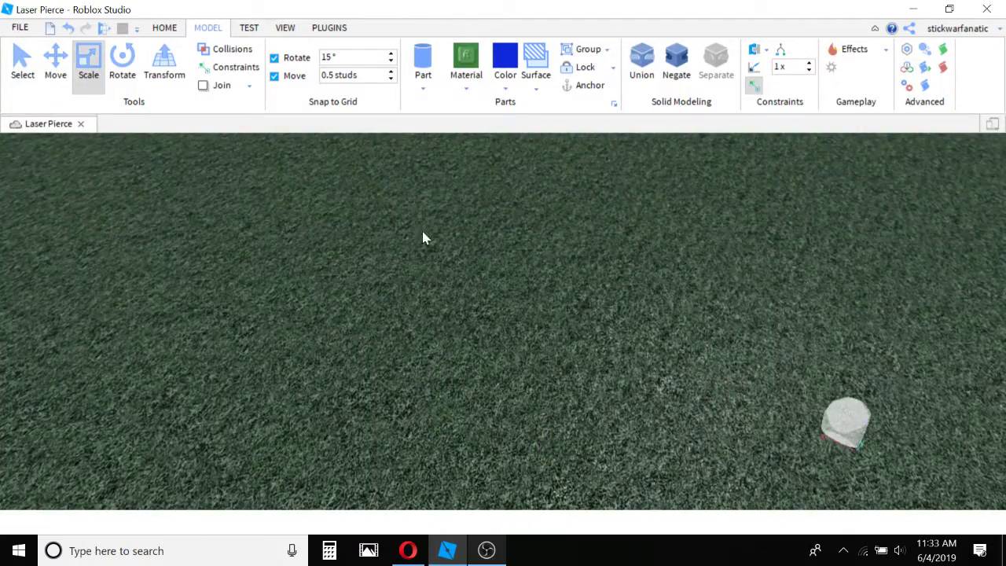
pyautogui.scroll(-6, 409, 232)
pyautogui.moveTo(406, 229); pyautogui.dragTo(370, 248, button='right')
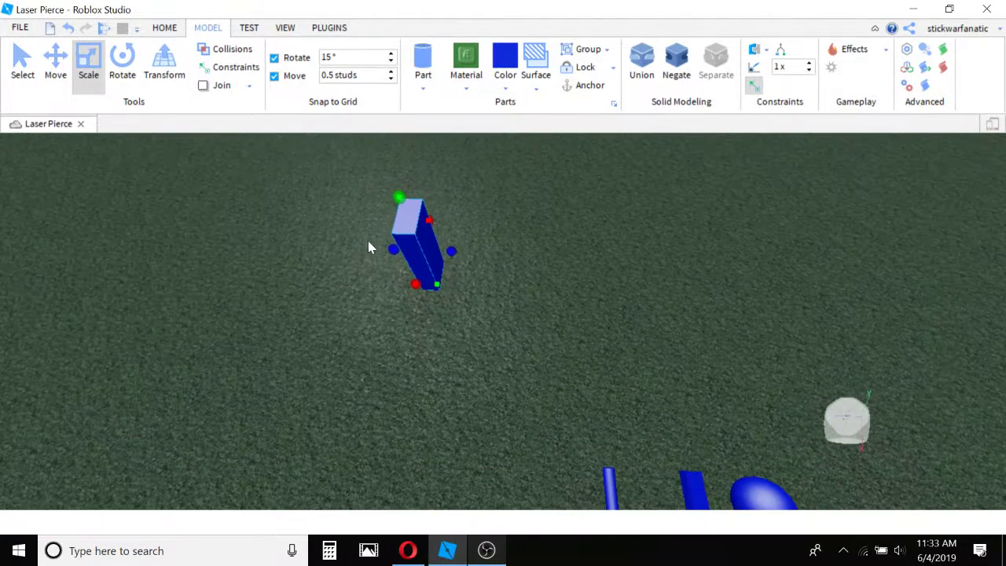
pyautogui.moveTo(391, 246); pyautogui.dragTo(256, 221)
pyautogui.moveTo(346, 281); pyautogui.dragTo(327, 338)
pyautogui.moveTo(373, 308); pyautogui.dragTo(521, 312, button='right')
pyautogui.click(521, 312)
pyautogui.click(435, 271)
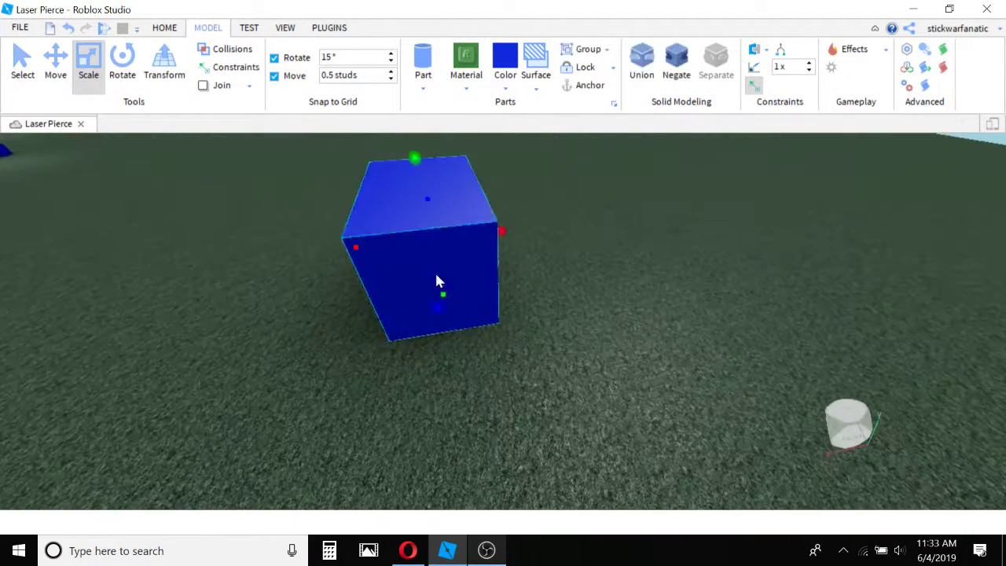
pyautogui.moveTo(435, 270); pyautogui.dragTo(531, 182, button='right')
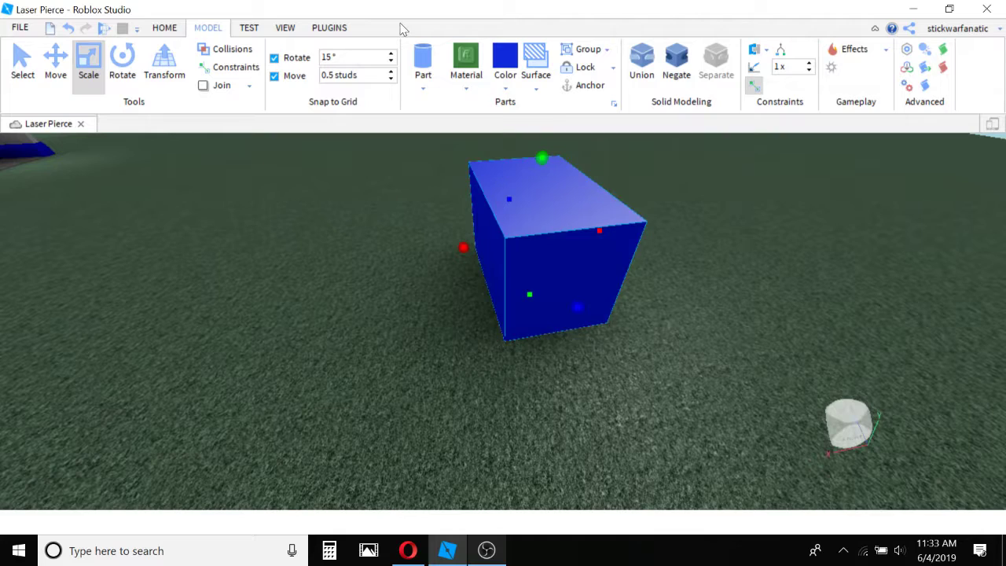
# Set the large box's material to Brick and its color to medium gray.
pyautogui.click(467, 83)
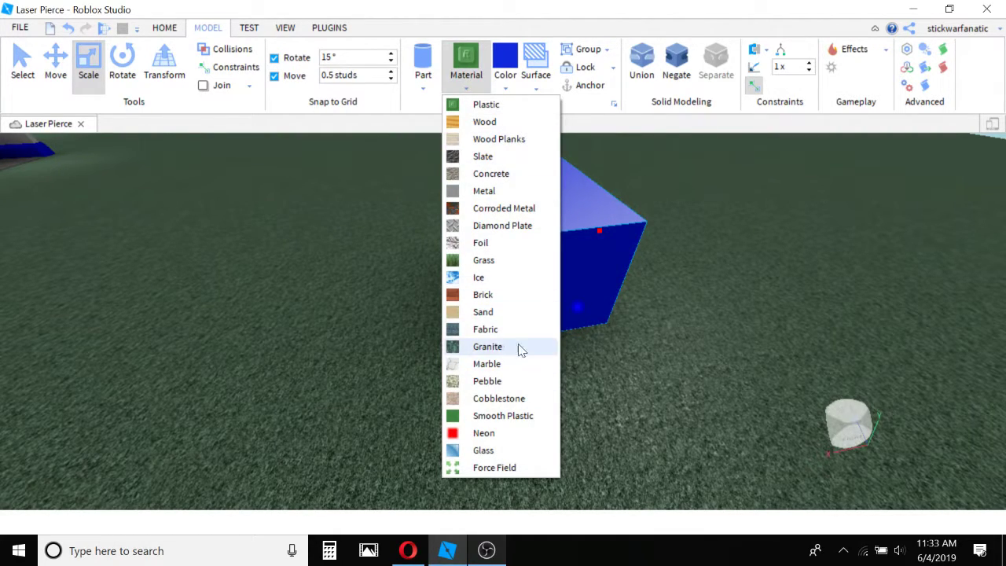
pyautogui.click(518, 304)
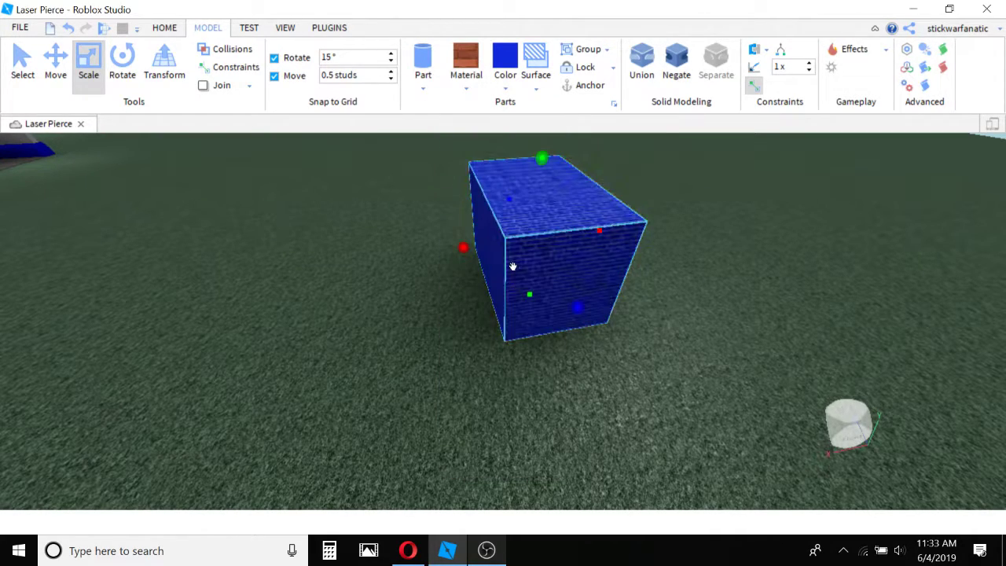
pyautogui.click(505, 89)
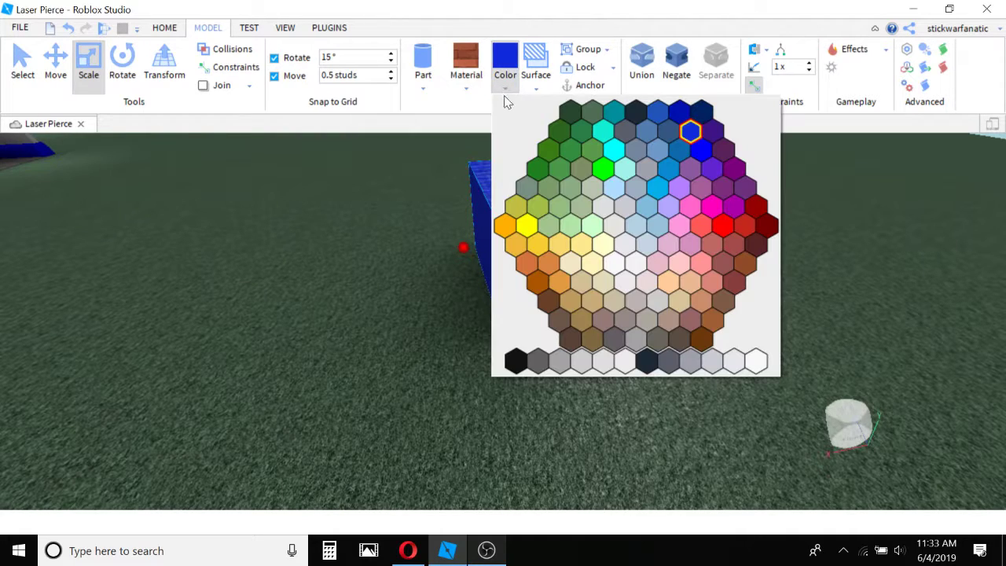
pyautogui.click(560, 361)
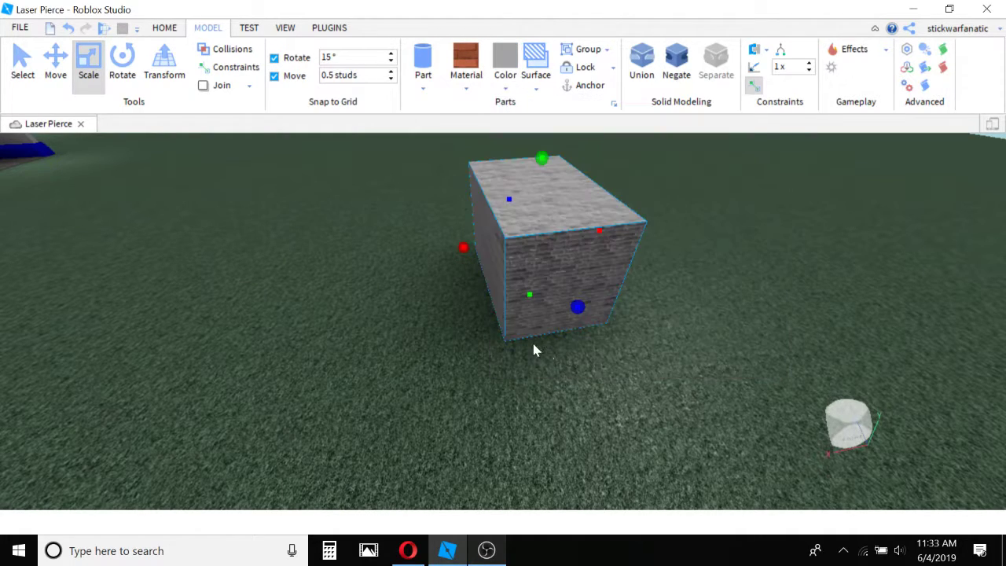
# Resize the gray brick box along its depth with the Scale tool.
pyautogui.moveTo(579, 310); pyautogui.dragTo(544, 201)
pyautogui.click(592, 322)
pyautogui.moveTo(592, 321); pyautogui.dragTo(593, 307, button='right')
pyautogui.scroll(2, 593, 308)
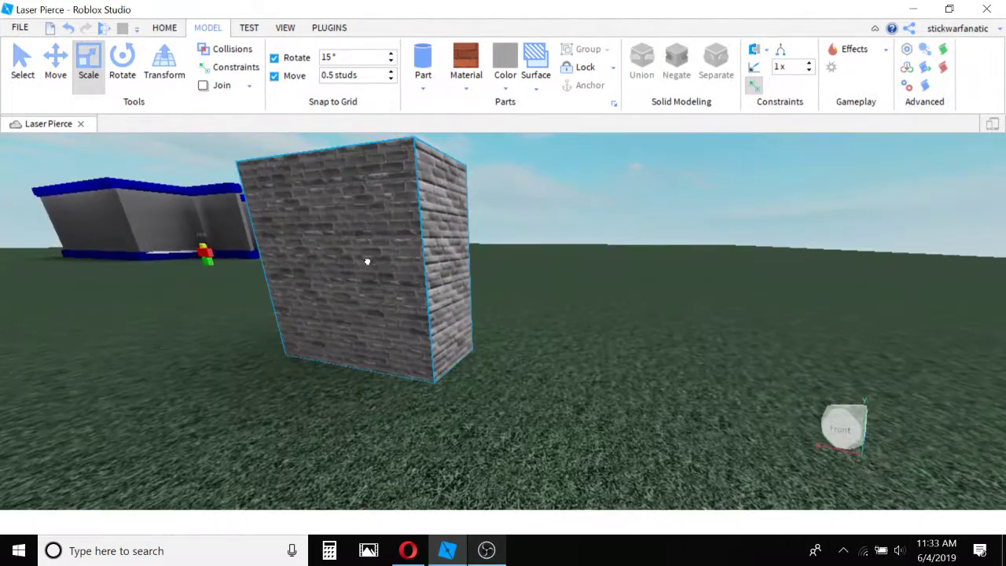
# Duplicate the large gray brick box and place the copy beside the original.
pyautogui.click(366, 260)
pyautogui.moveTo(366, 260); pyautogui.dragTo(406, 253, button='right')
pyautogui.click(464, 85)
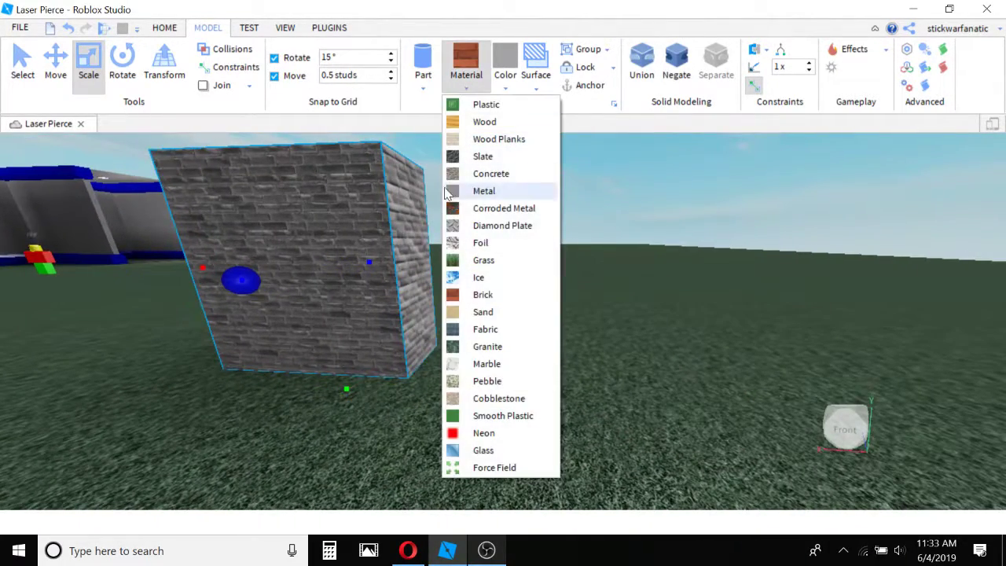
pyautogui.click(399, 164)
pyautogui.moveTo(452, 180); pyautogui.dragTo(390, 201, button='right')
pyautogui.scroll(-2, 389, 203)
pyautogui.hotkey('ctrl', 'd')
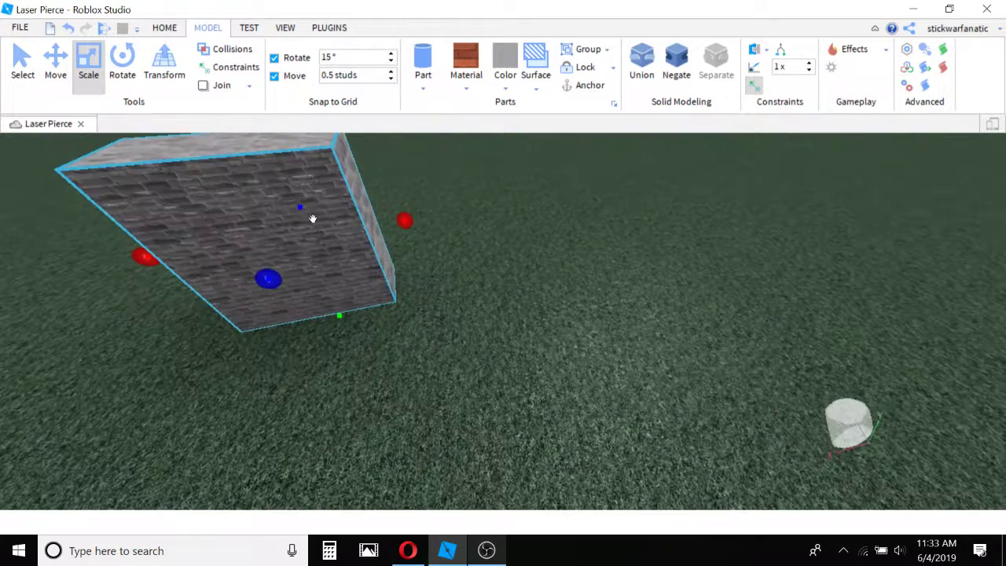
pyautogui.moveTo(312, 216); pyautogui.dragTo(574, 188)
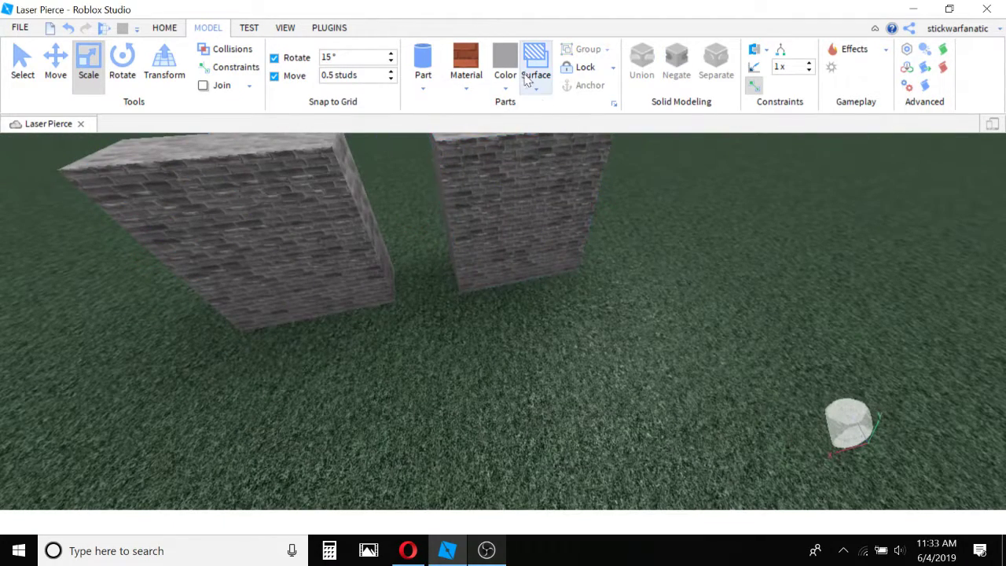
# Set the color of the copied brick box to dark green.
pyautogui.click(505, 86)
pyautogui.click(586, 140)
pyautogui.click(546, 176)
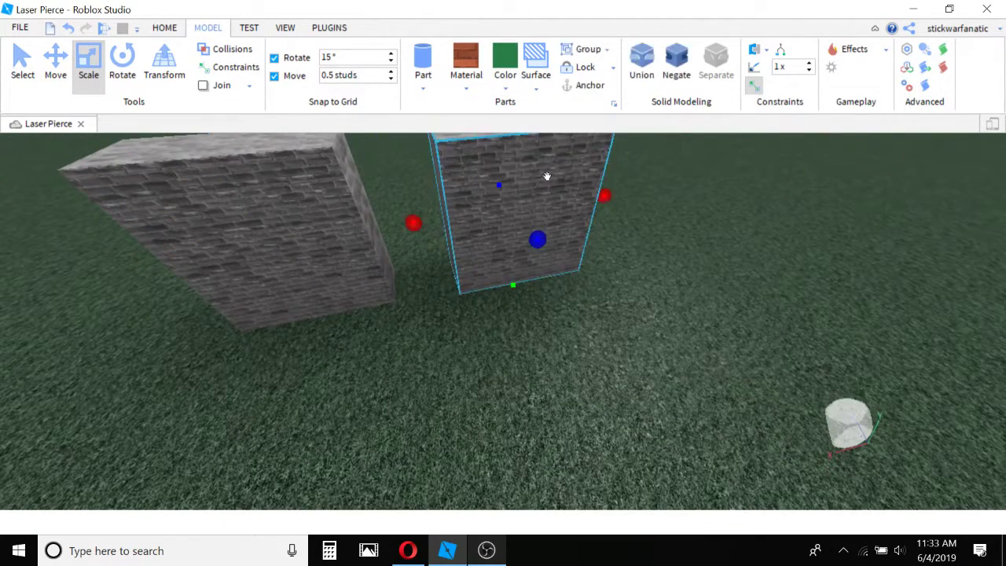
pyautogui.moveTo(546, 176); pyautogui.dragTo(576, 164, button='right')
pyautogui.click(576, 164)
pyautogui.scroll(3, 463, 198)
pyautogui.click(463, 198)
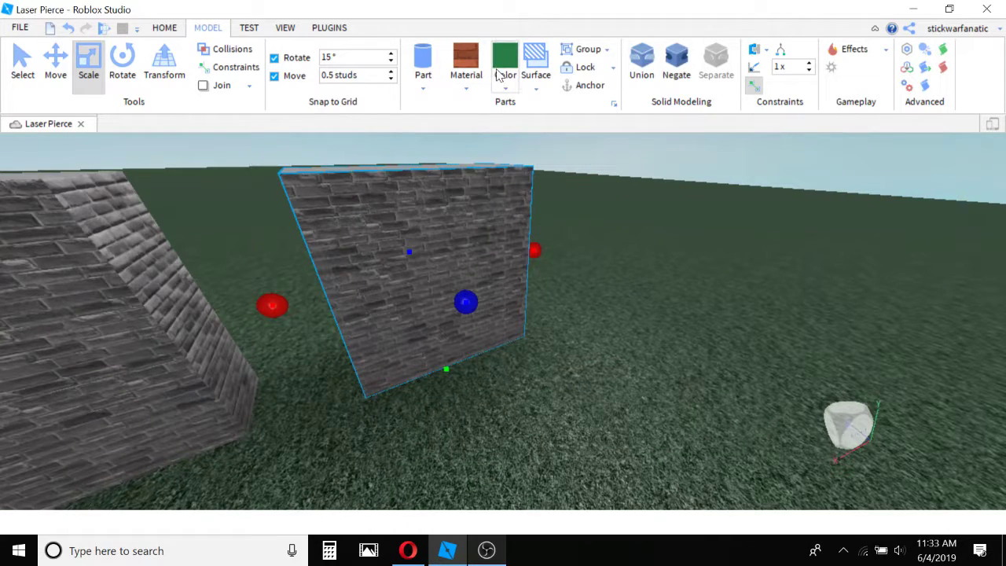
pyautogui.click(500, 64)
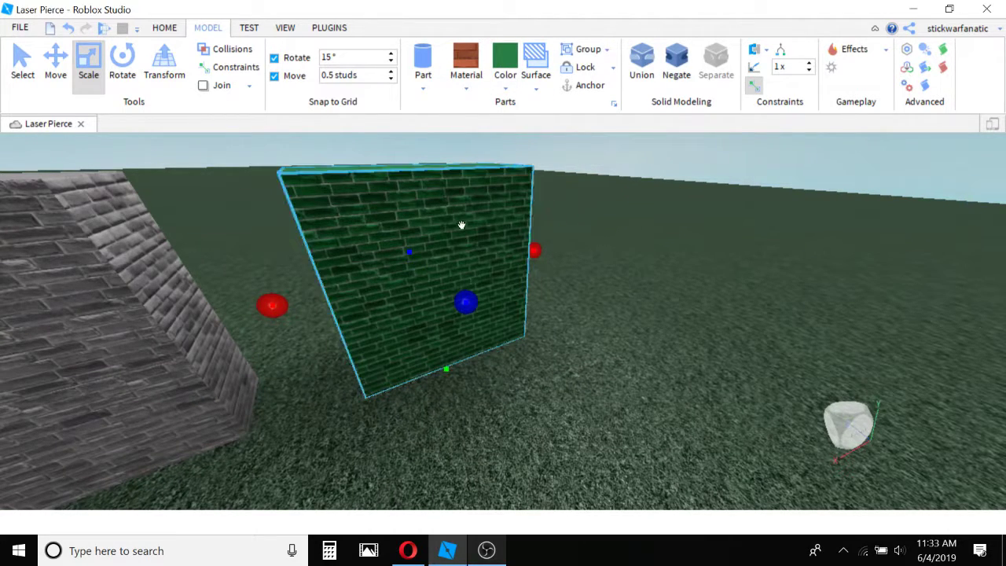
# Delete the green brick copy.
pyautogui.moveTo(490, 266); pyautogui.dragTo(490, 265, button='right')
pyautogui.press('Delete')
pyautogui.moveTo(566, 289); pyautogui.dragTo(567, 288, button='right')
pyautogui.scroll(-5, 567, 288)
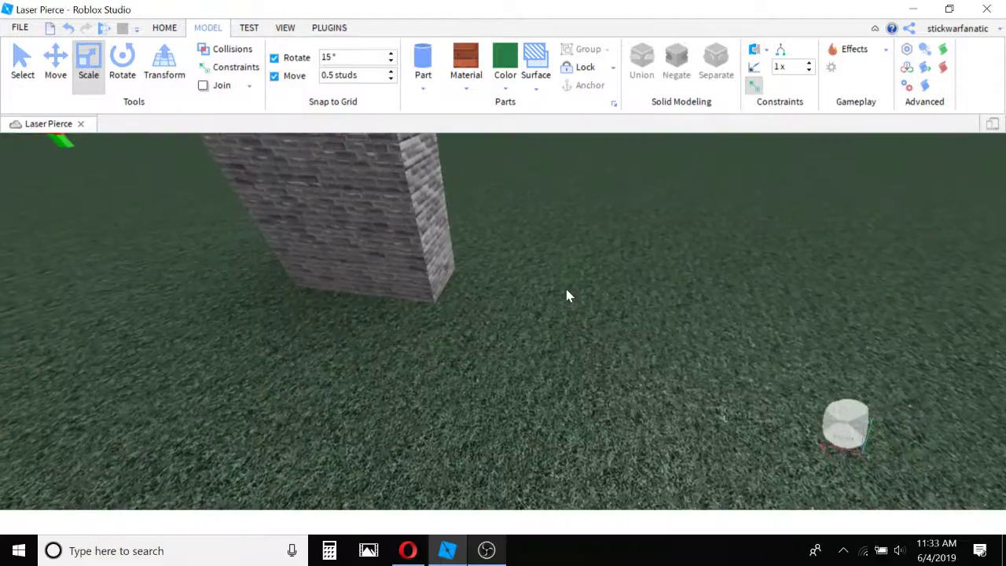
# Scale the remaining gray brick box down in depth until it forms a thin wall.
pyautogui.press('s')
pyautogui.moveTo(469, 279); pyautogui.dragTo(500, 242)
pyautogui.press('w')
pyautogui.press('a')
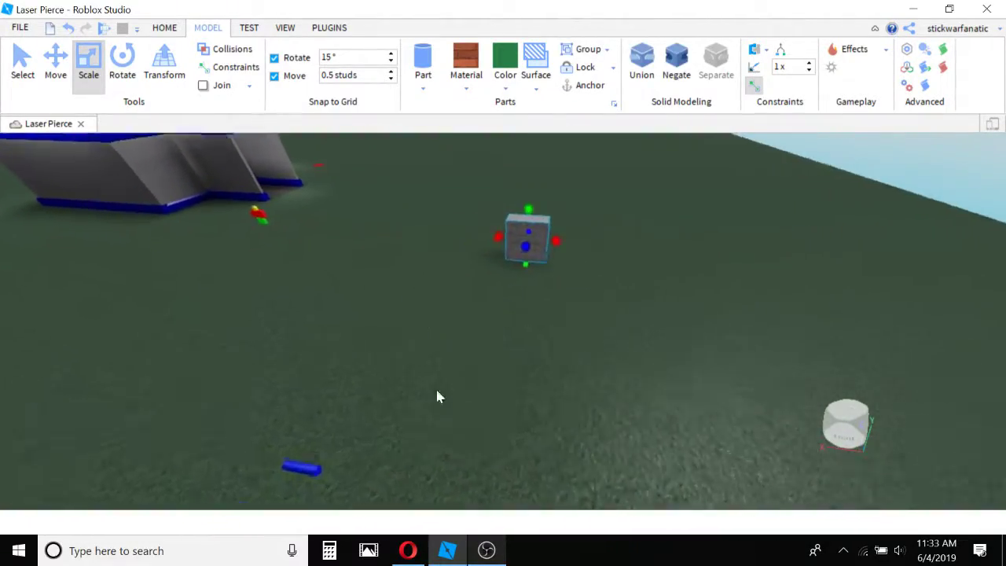
pyautogui.press('d')
pyautogui.press('w')
pyautogui.click(416, 344)
pyautogui.moveTo(413, 335); pyautogui.dragTo(412, 334, button='right')
pyautogui.press('s')
pyautogui.press('d')
pyautogui.press('w')
pyautogui.click(583, 321)
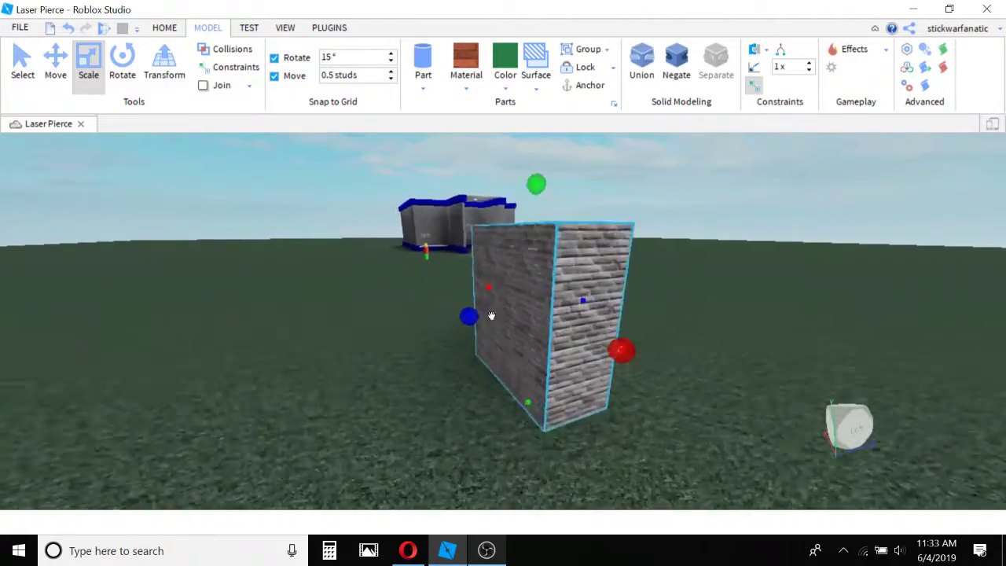
pyautogui.moveTo(449, 313); pyautogui.dragTo(594, 318)
pyautogui.press('d')
pyautogui.press('s')
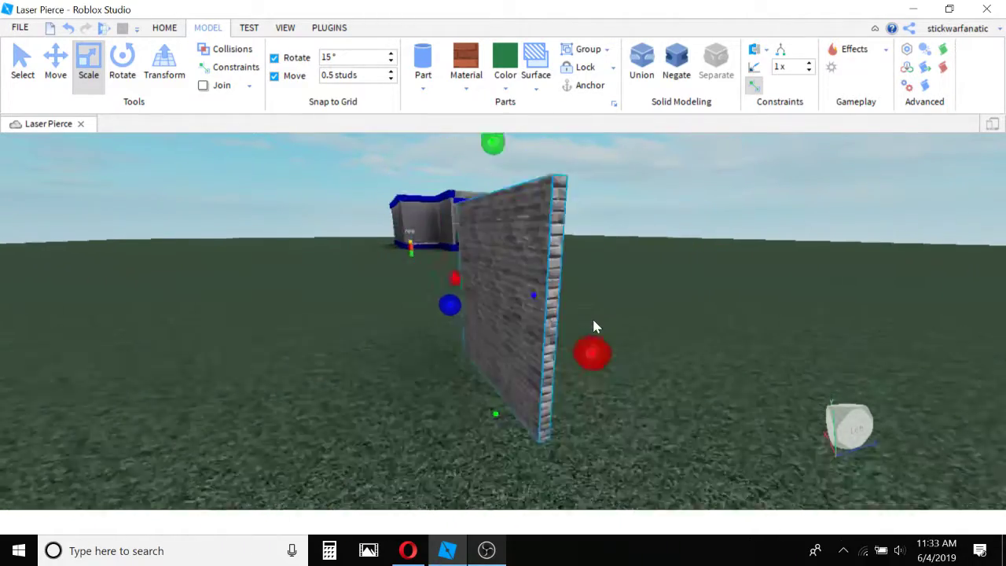
# Anchor the thin gray brick wall, then deselect it.
pyautogui.press('a')
pyautogui.press('w')
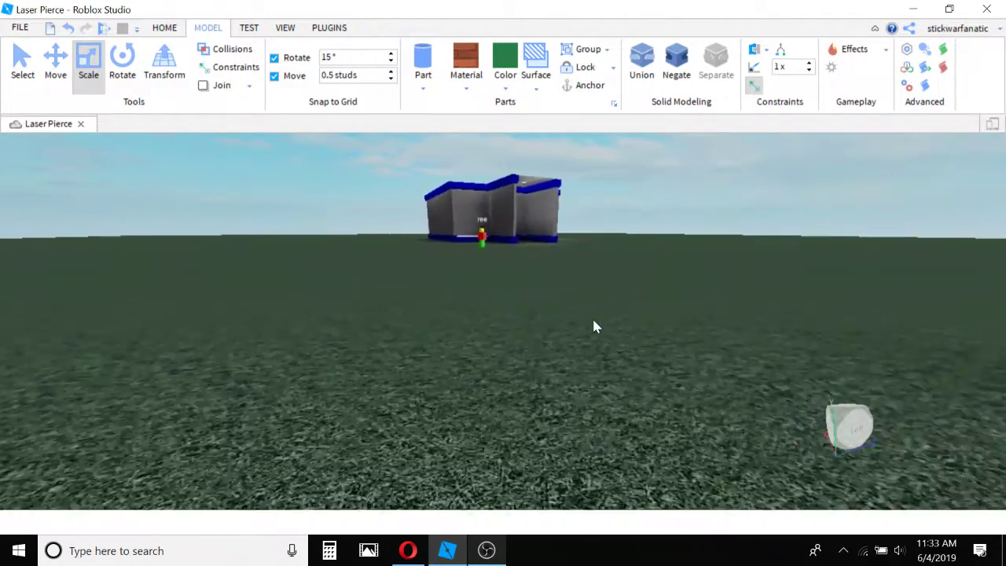
pyautogui.press('s')
pyautogui.moveTo(510, 326); pyautogui.dragTo(478, 348, button='right')
pyautogui.press('a')
pyautogui.press('w')
pyautogui.press('w')
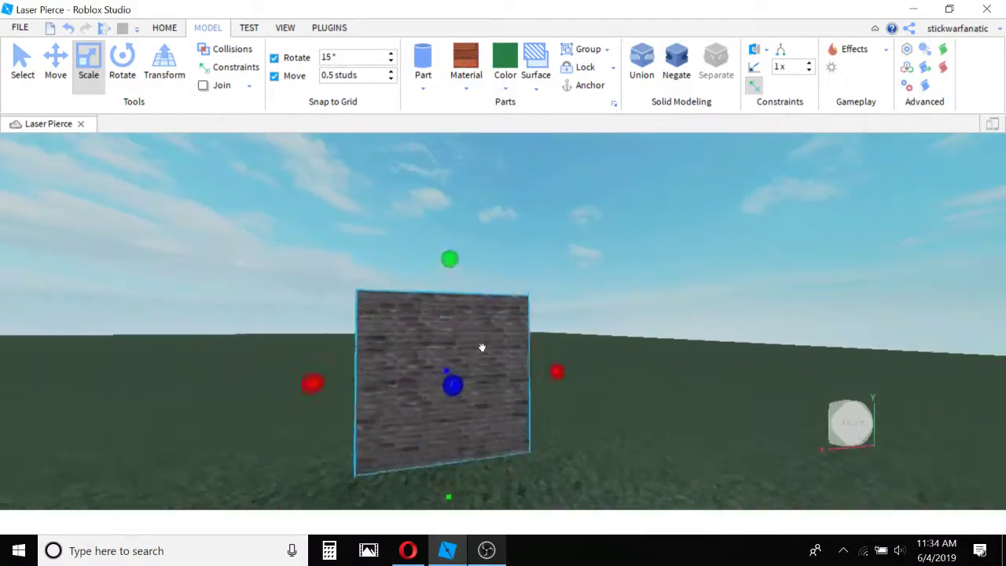
pyautogui.moveTo(551, 280); pyautogui.dragTo(551, 281, button='right')
pyautogui.press('s')
pyautogui.press('s')
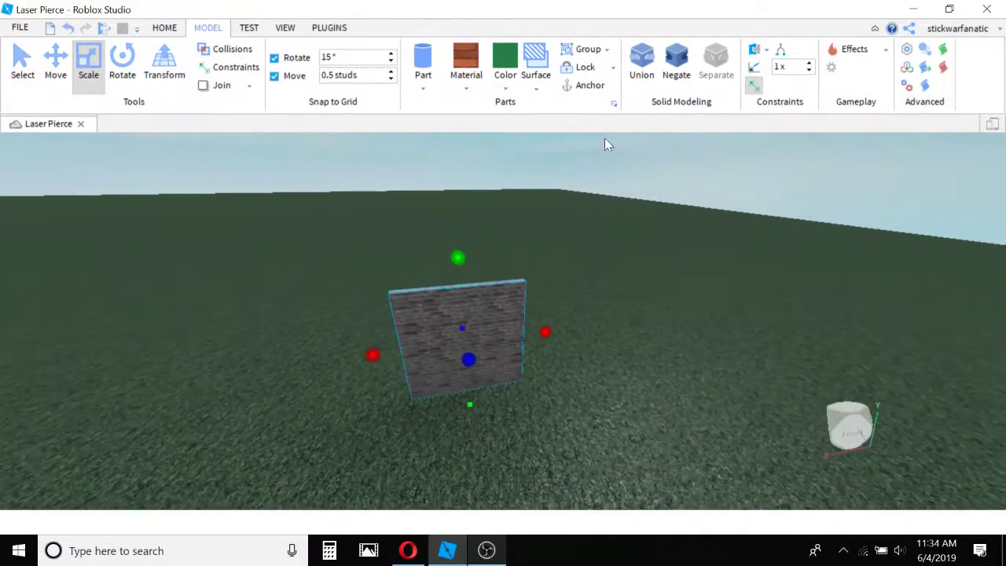
pyautogui.press('w')
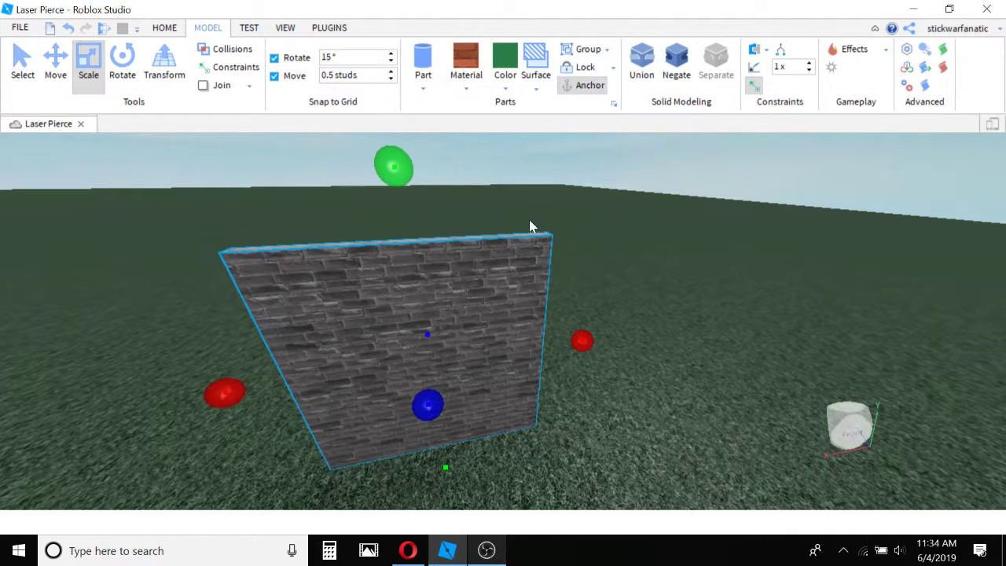
pyautogui.click(591, 244)
# Duplicate the anchored brick wall and place the copy a short distance beside it.
pyautogui.press('d')
pyautogui.moveTo(556, 206); pyautogui.dragTo(413, 157, button='right')
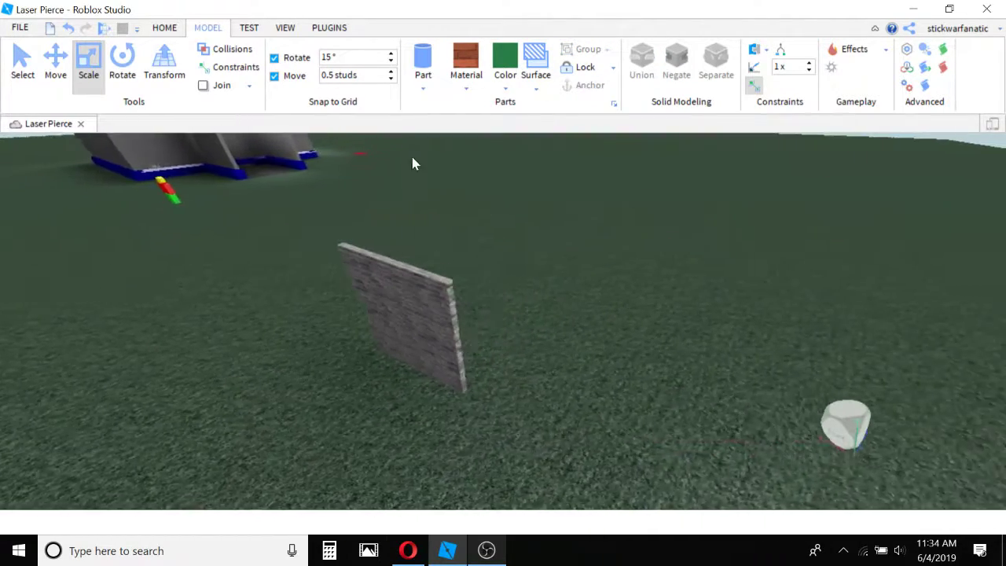
pyautogui.press('w')
pyautogui.press('s')
pyautogui.click(467, 299)
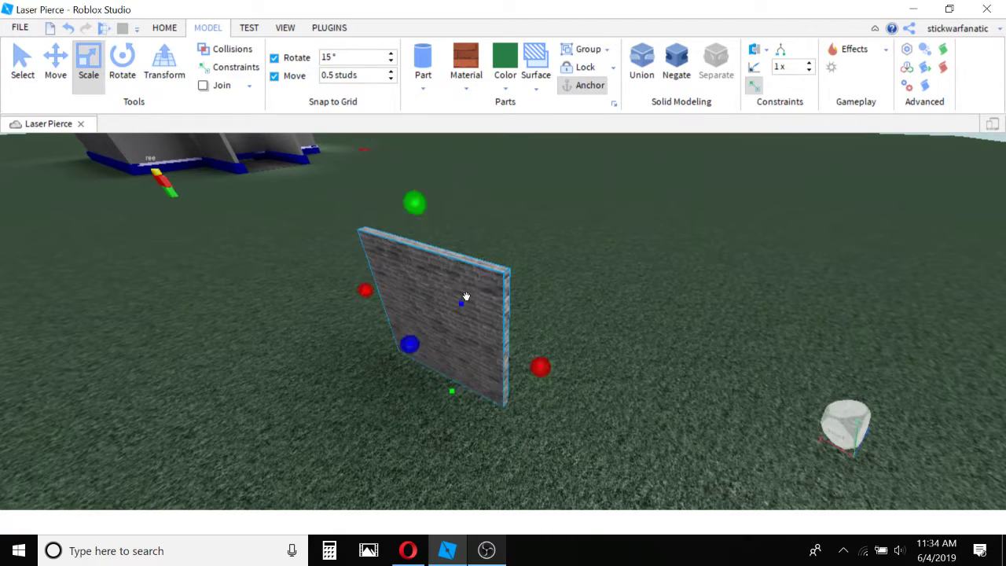
pyautogui.hotkey('ctrl', 'd')
pyautogui.press('s')
pyautogui.moveTo(466, 297); pyautogui.dragTo(661, 345)
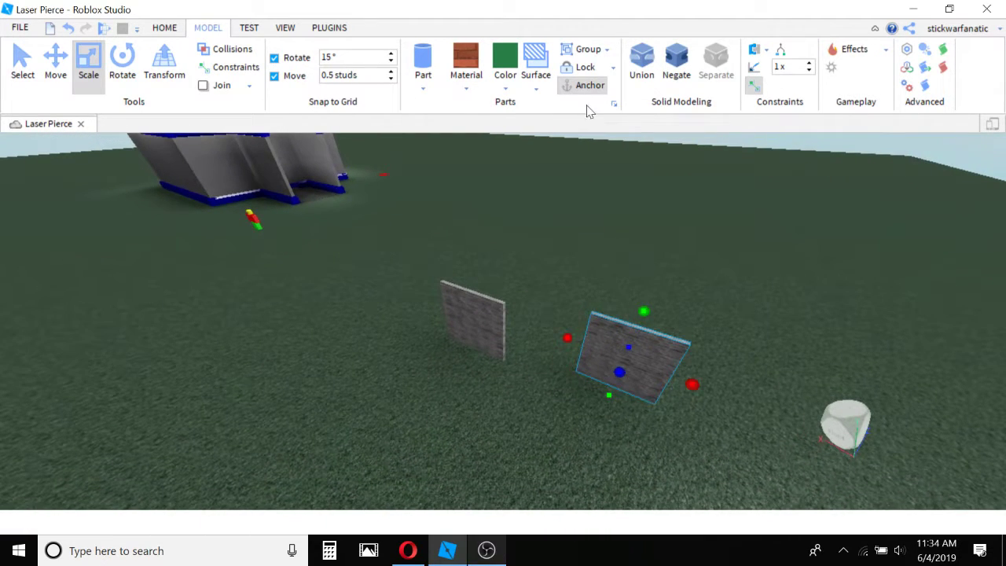
# Start a play test and walk the character over to the two brick walls.
pyautogui.click(250, 28)
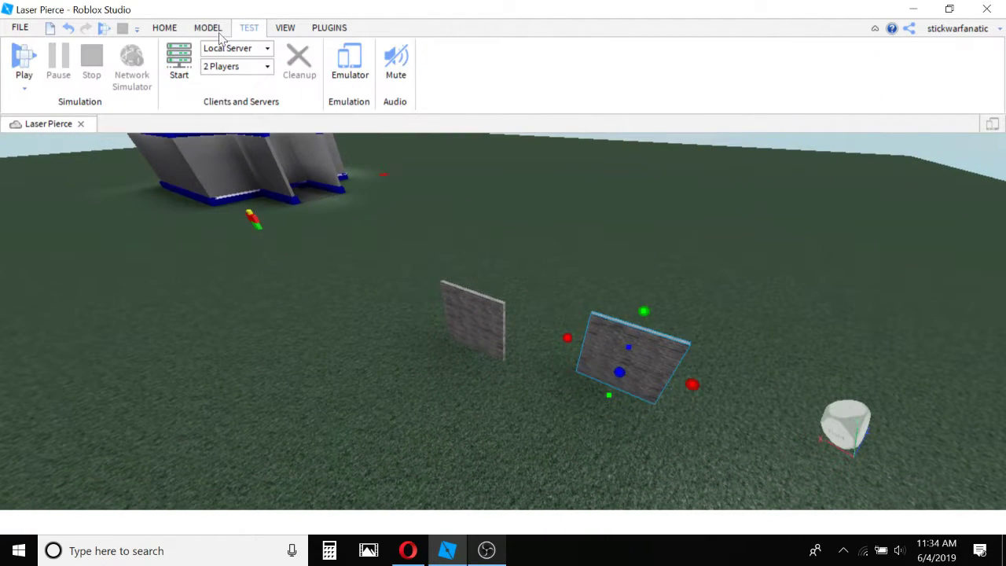
pyautogui.click(18, 69)
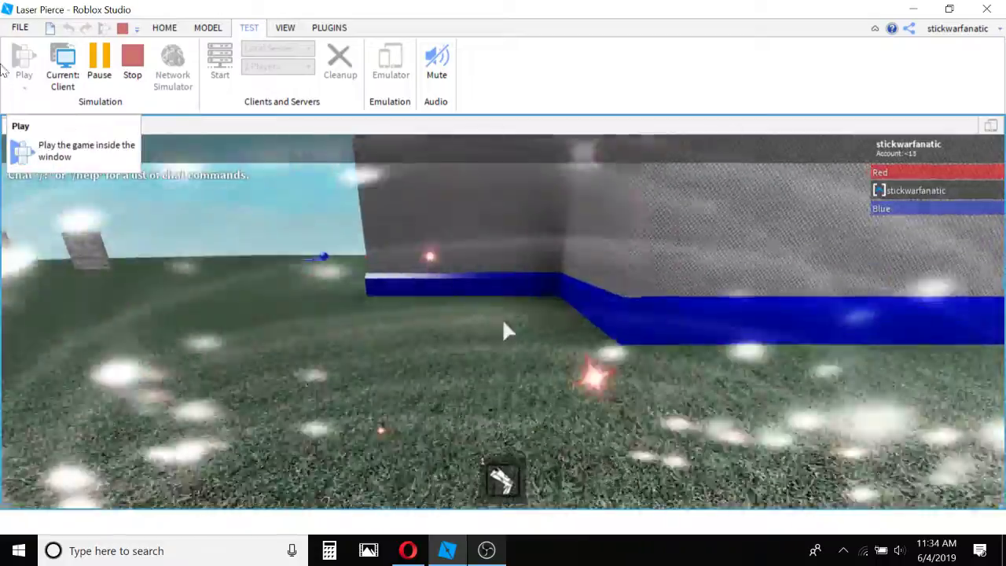
pyautogui.press('w')
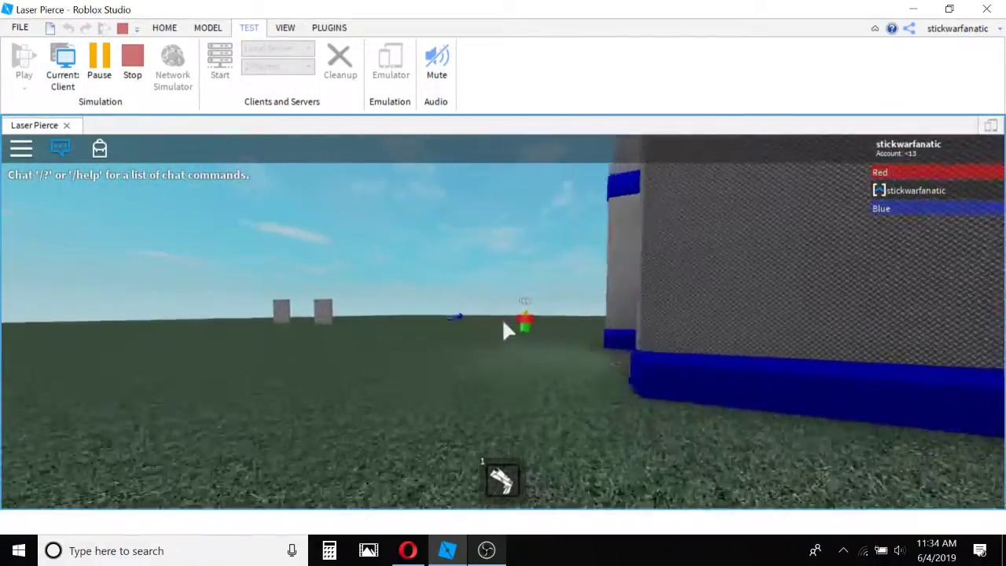
pyautogui.press('w')
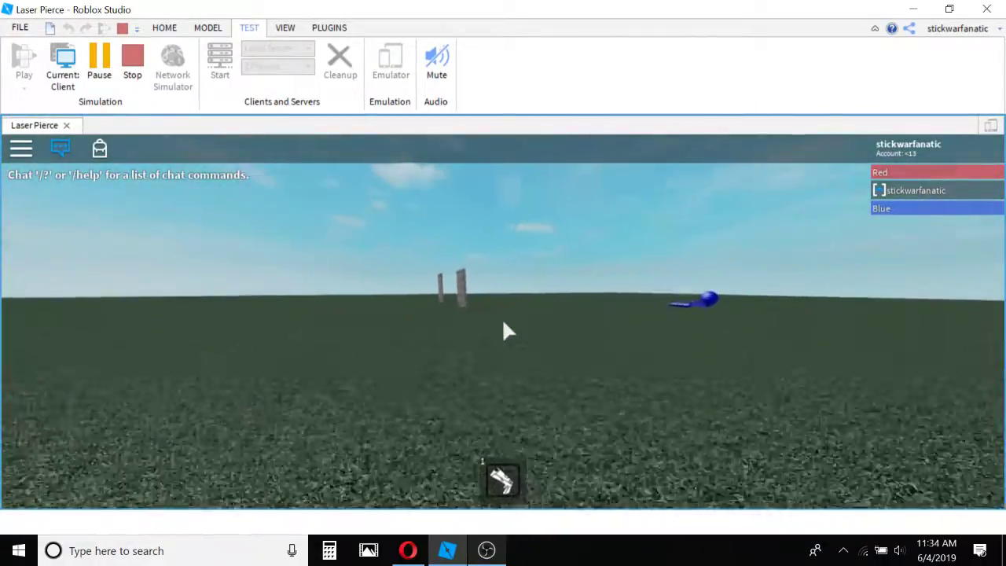
pyautogui.press('w')
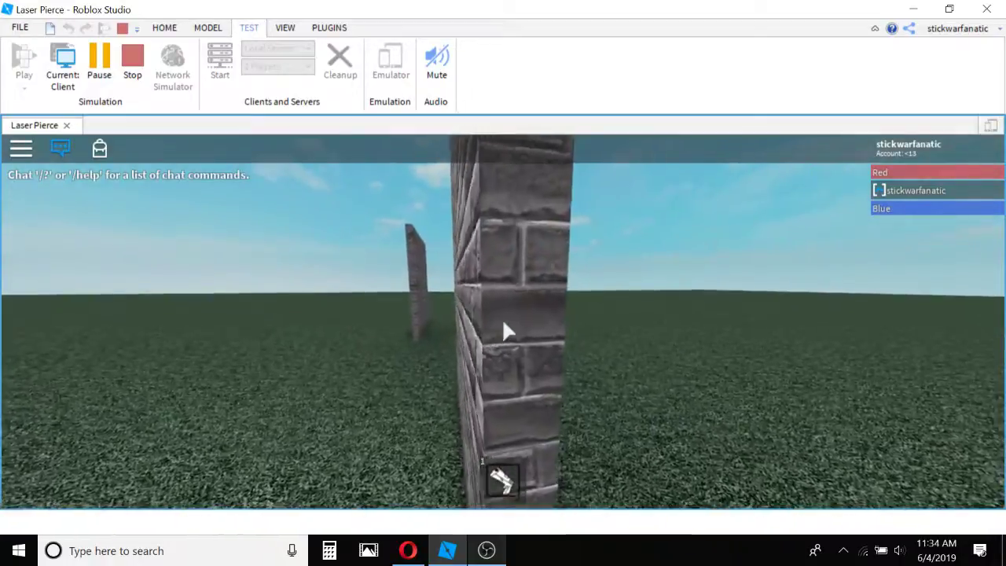
# Walk and jump around the brick walls to inspect them in play mode, then stop the test.
pyautogui.press('w')
pyautogui.press('space')
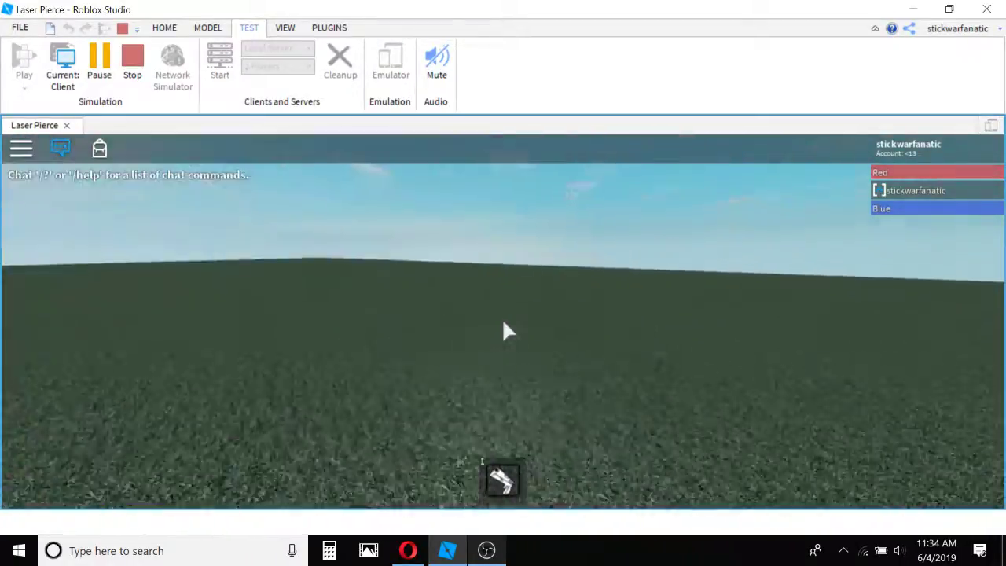
pyautogui.press('w')
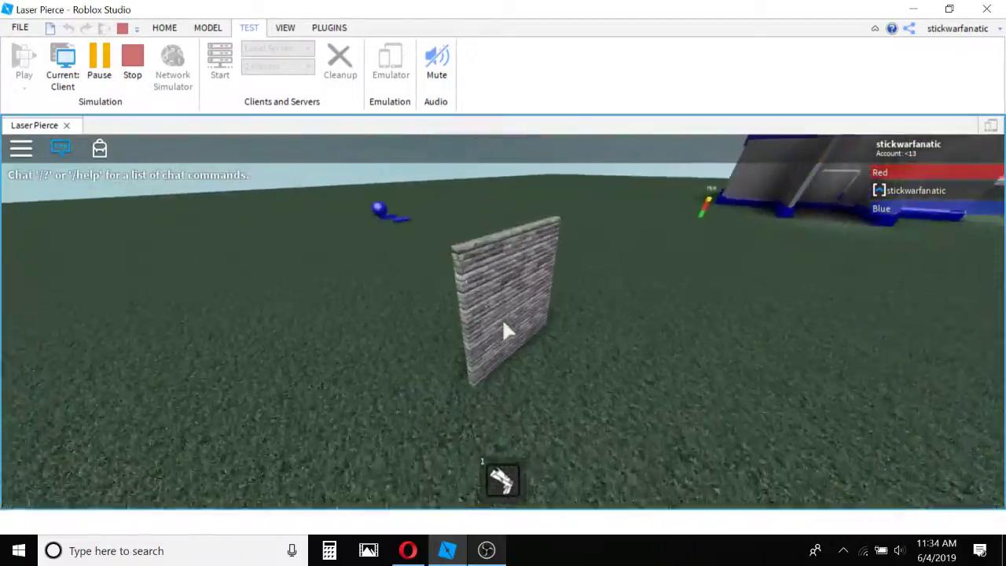
pyautogui.press('w')
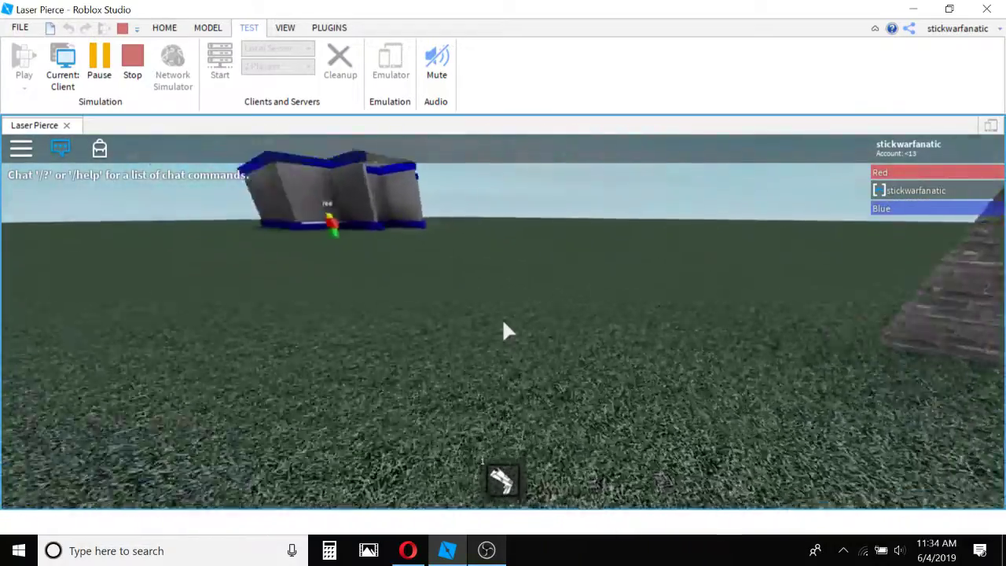
pyautogui.press('w')
pyautogui.press('s')
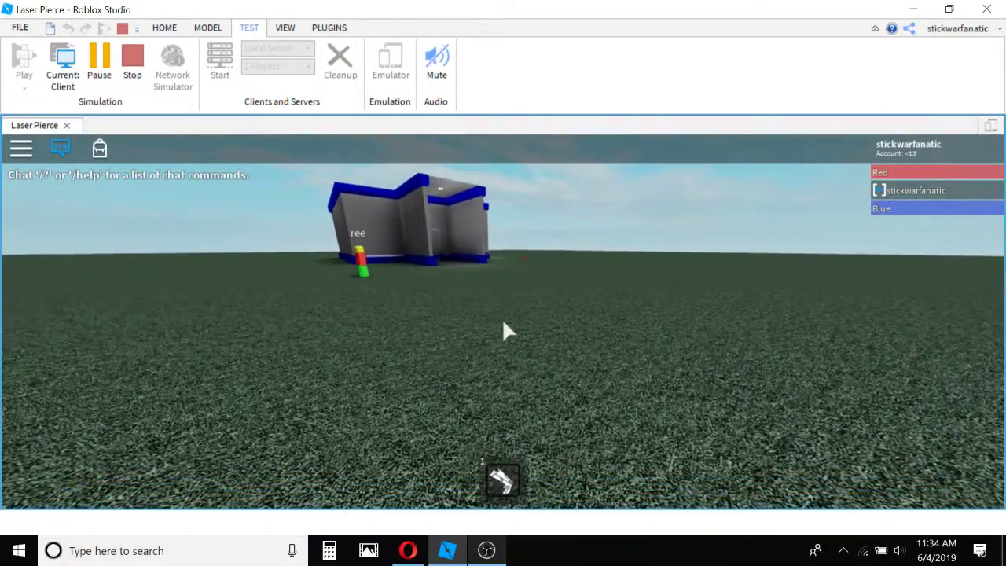
pyautogui.hotkey('shift', 'F5')
# Select both gray brick walls together and delete them.
pyautogui.press('s')
pyautogui.moveTo(574, 300); pyautogui.dragTo(505, 277, button='right')
pyautogui.press('d')
pyautogui.moveTo(446, 239); pyautogui.dragTo(510, 228, button='right')
pyautogui.moveTo(512, 238); pyautogui.dragTo(162, 348)
pyautogui.press('Delete')
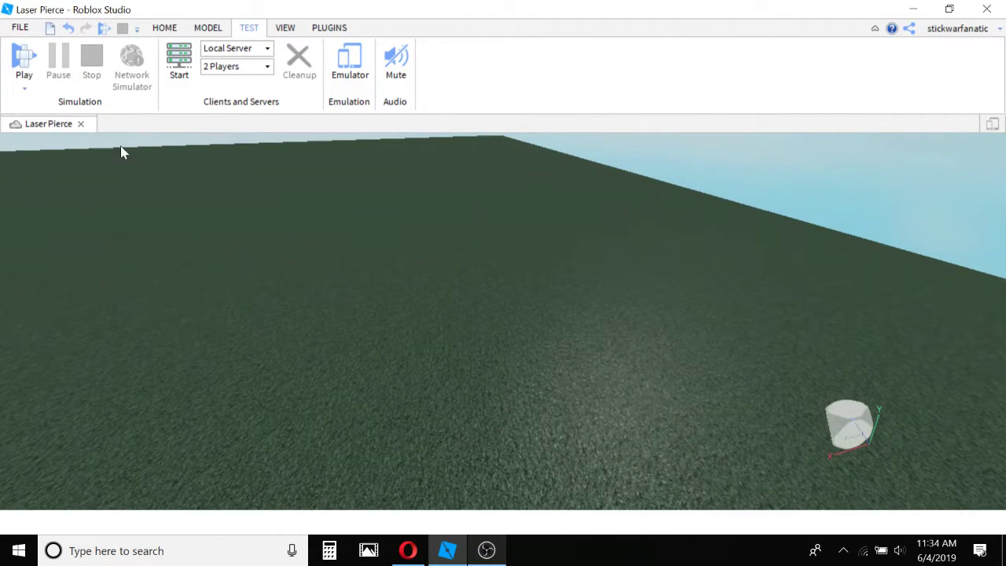
# Insert a new block part on an empty area of the grass.
pyautogui.click(209, 28)
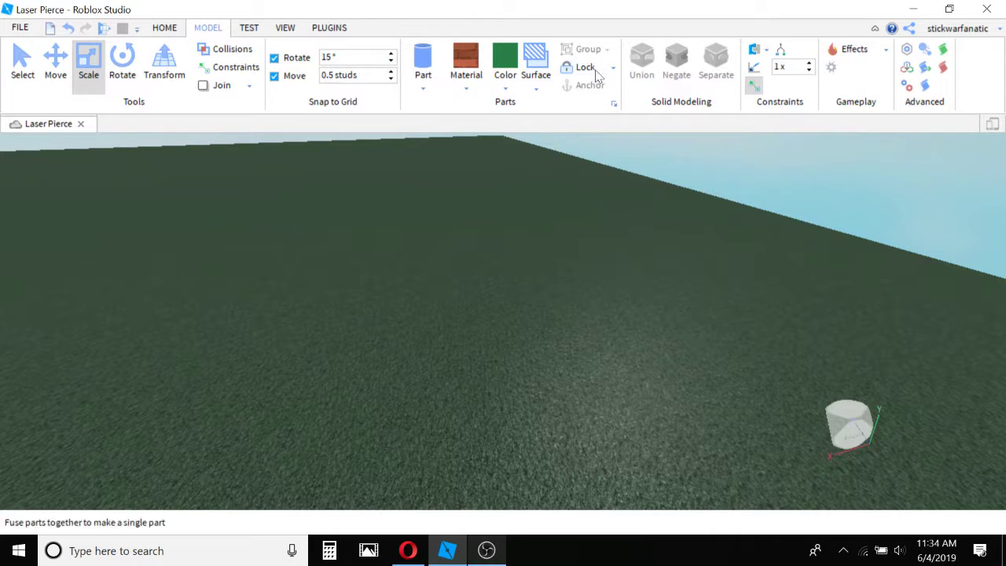
pyautogui.moveTo(635, 170); pyautogui.dragTo(638, 176, button='right')
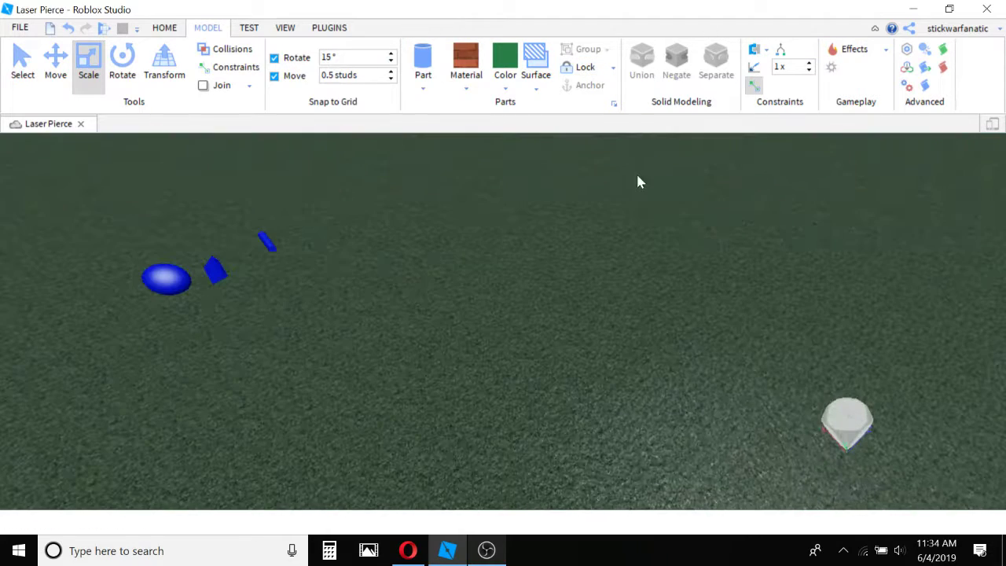
pyautogui.moveTo(391, 187); pyautogui.dragTo(390, 182, button='right')
pyautogui.click(423, 88)
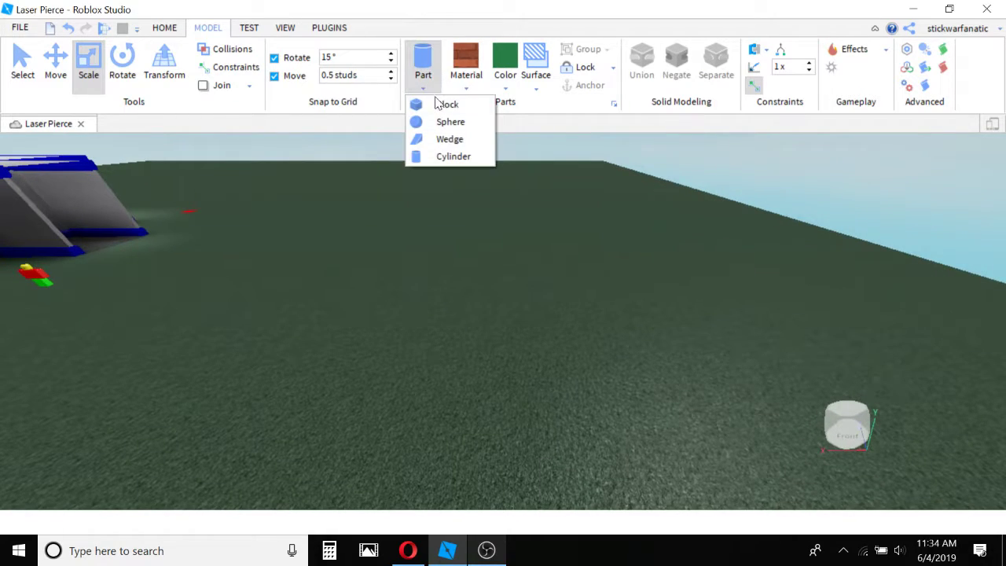
pyautogui.click(445, 105)
pyautogui.scroll(6, 468, 233)
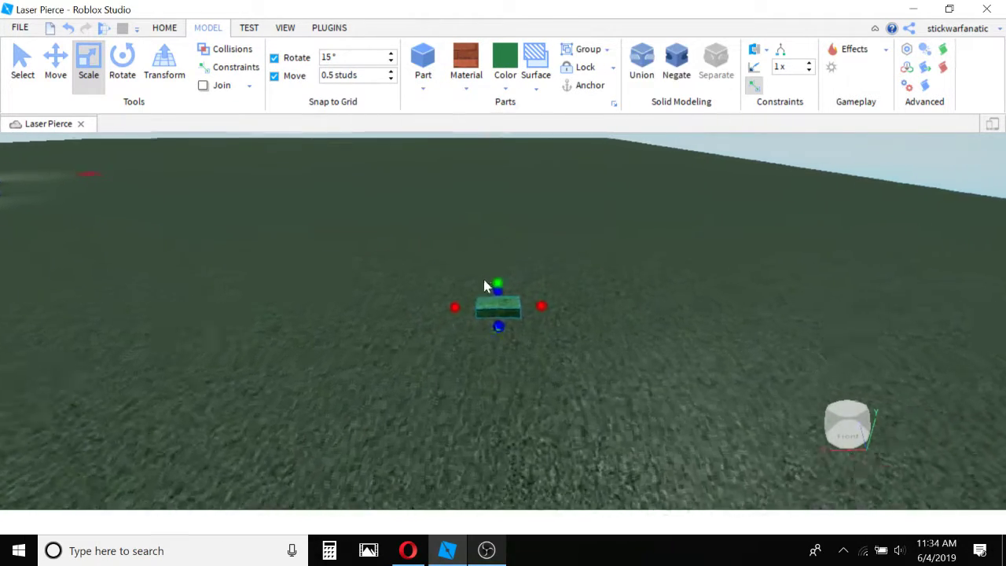
pyautogui.scroll(-1, 498, 252)
# Scale the new green brick block upward into a tall pillar.
pyautogui.moveTo(497, 271); pyautogui.dragTo(500, 226)
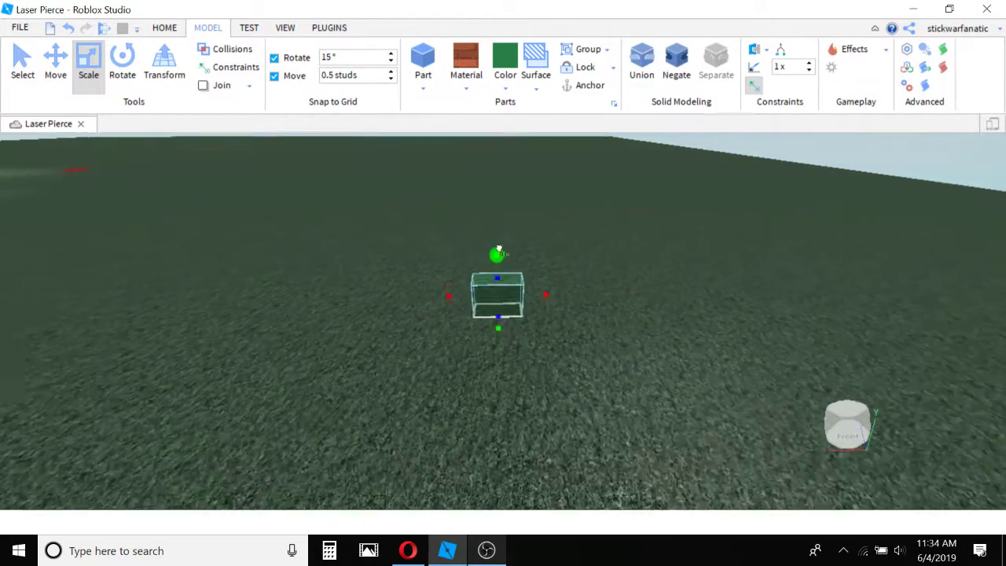
pyautogui.scroll(-3, 499, 249)
pyautogui.click(565, 224)
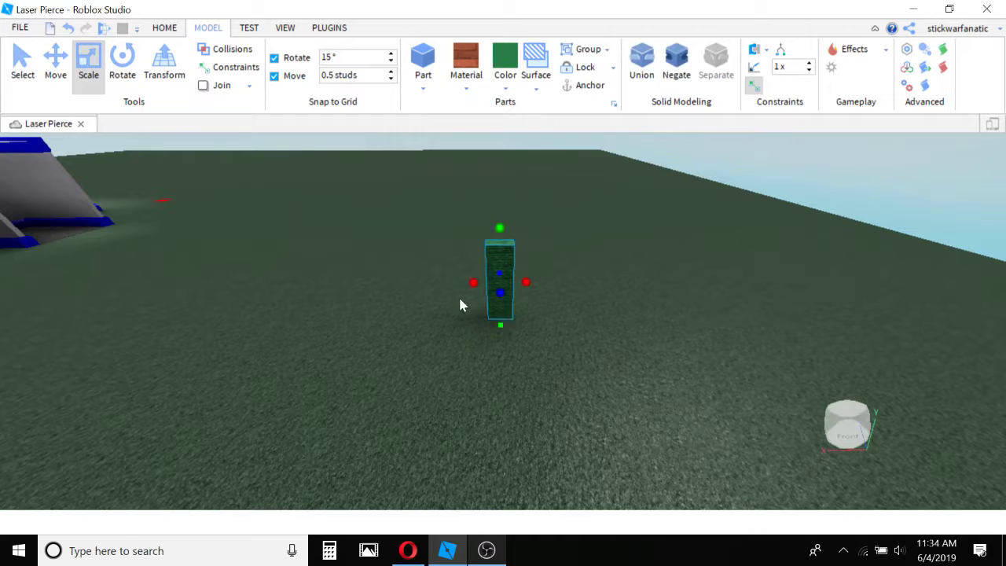
pyautogui.scroll(5, 603, 239)
pyautogui.moveTo(604, 243); pyautogui.dragTo(637, 117, button='right')
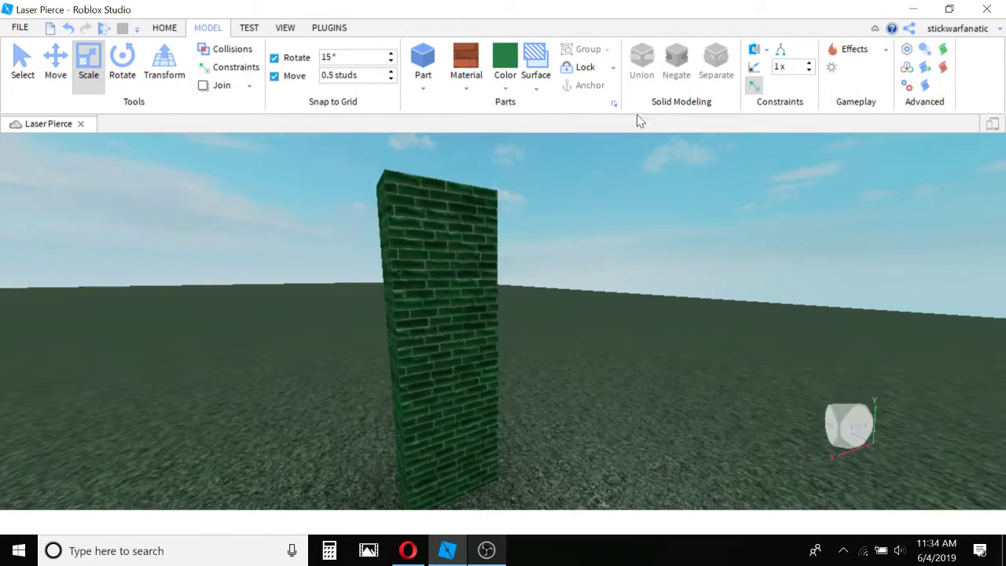
pyautogui.scroll(3, 582, 157)
pyautogui.click(442, 200)
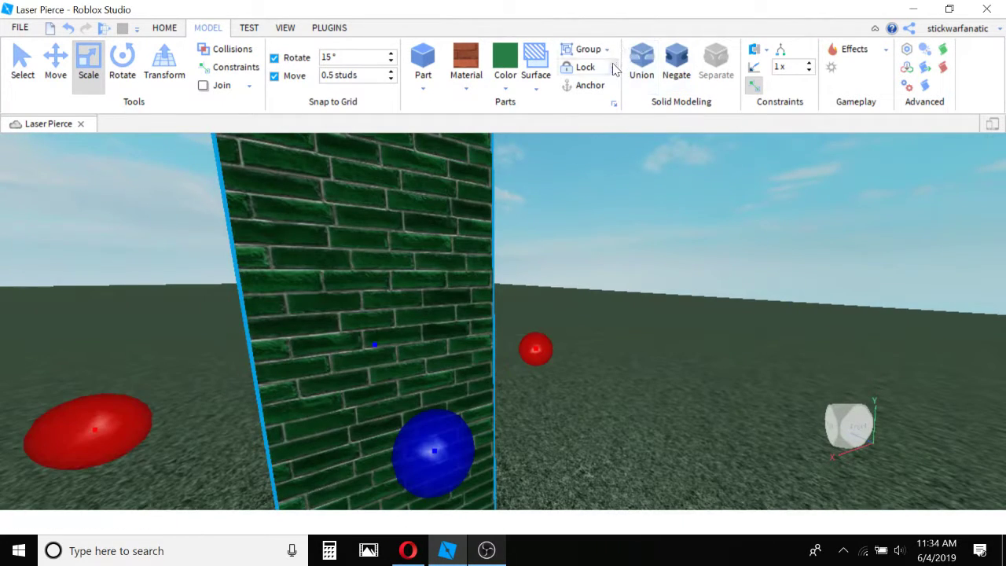
# Activate the Lock tool for use on the green brick pillar.
pyautogui.click(613, 68)
pyautogui.click(608, 86)
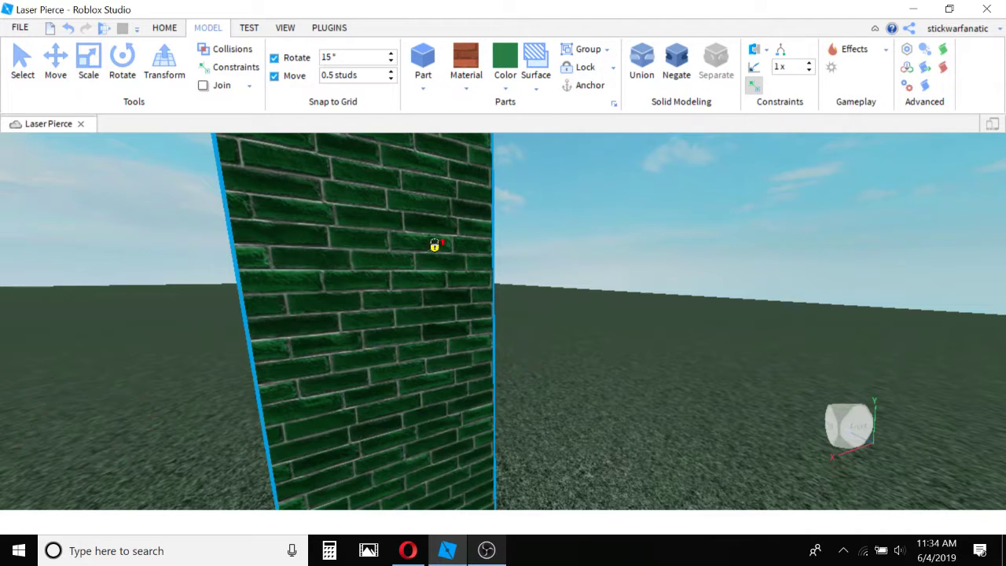
pyautogui.scroll(-5, 482, 210)
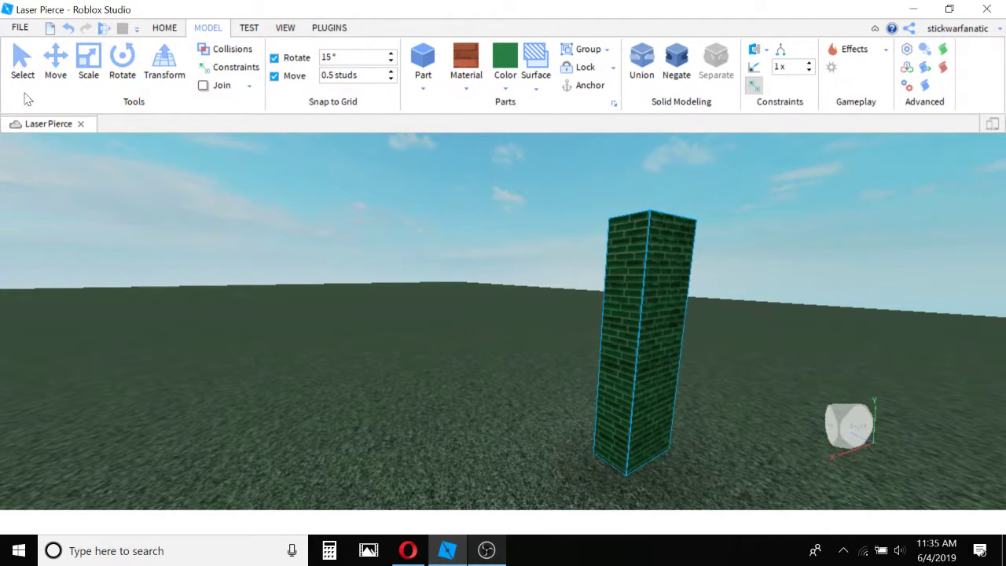
# Unlock all locked parts in the place and select the green brick pillar.
pyautogui.scroll(-5, 637, 271)
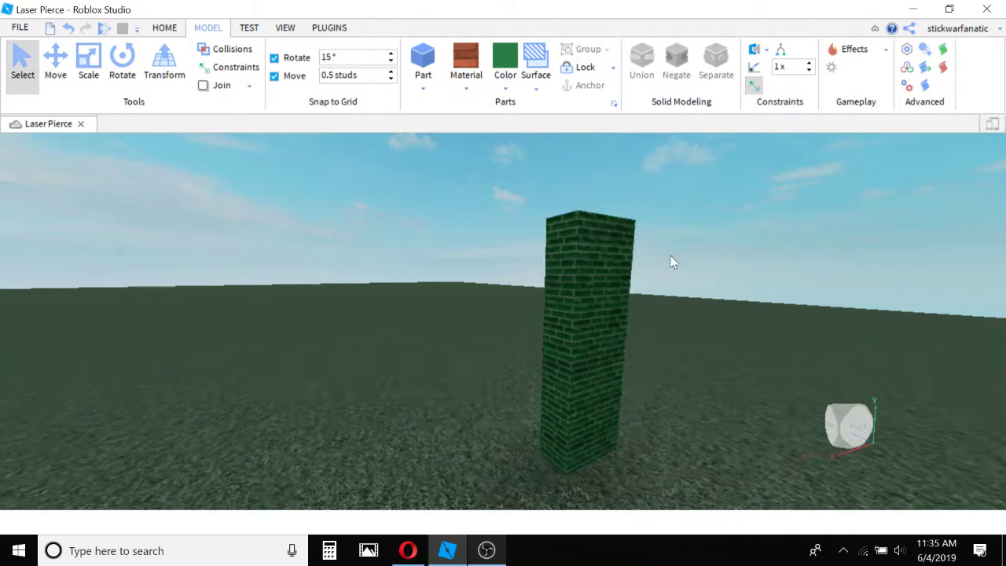
pyautogui.scroll(10, 630, 338)
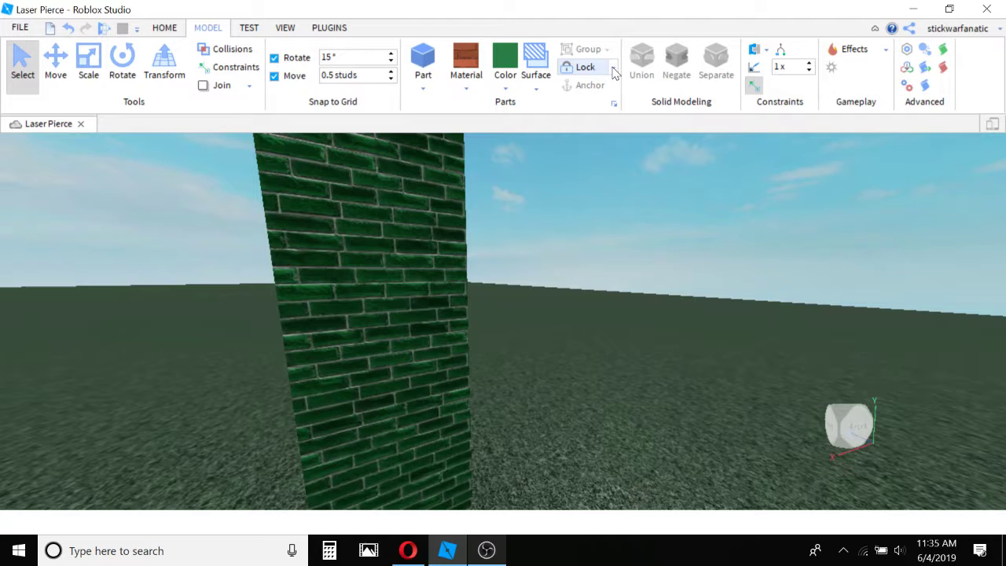
pyautogui.click(614, 69)
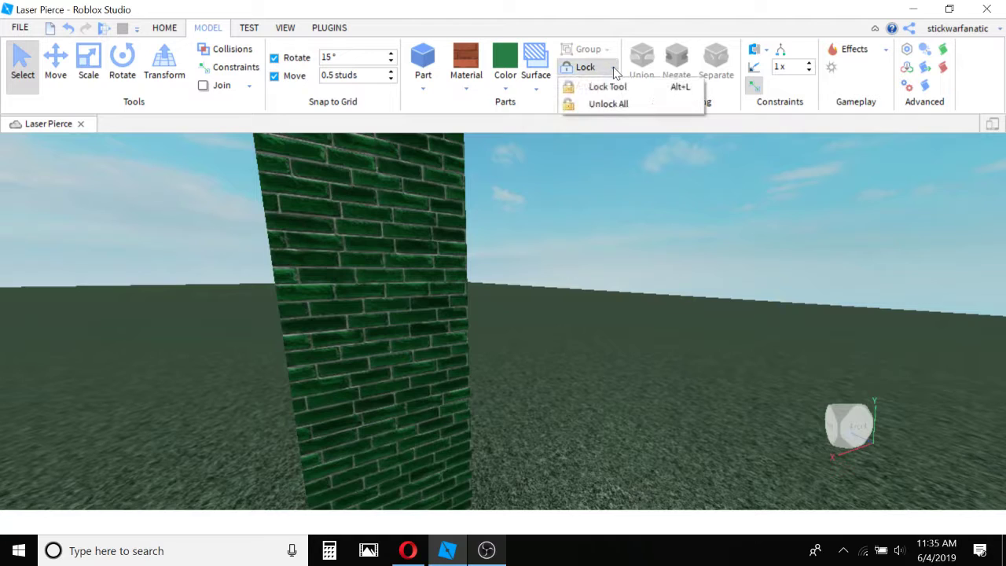
pyautogui.click(599, 105)
pyautogui.click(390, 260)
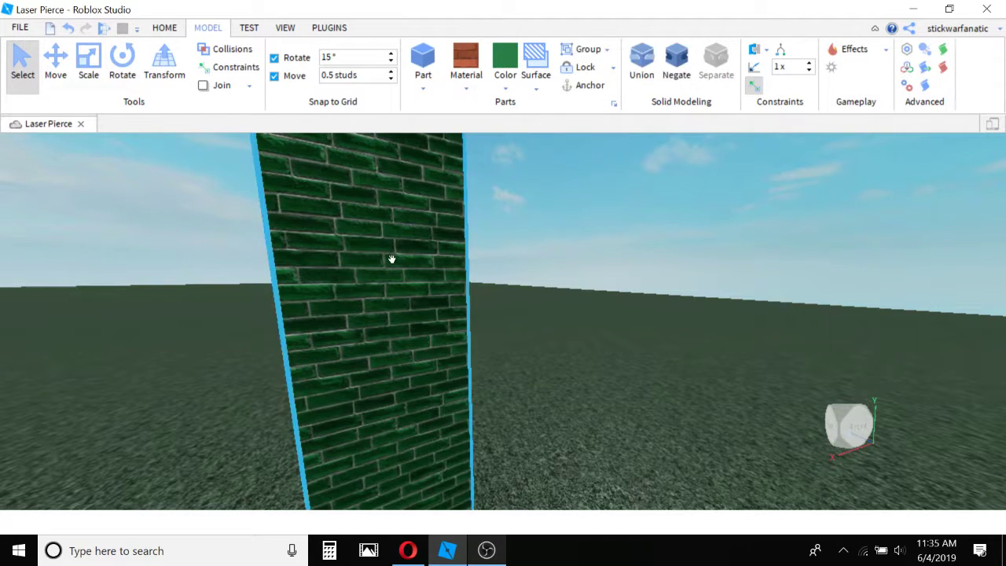
pyautogui.scroll(-5, 533, 291)
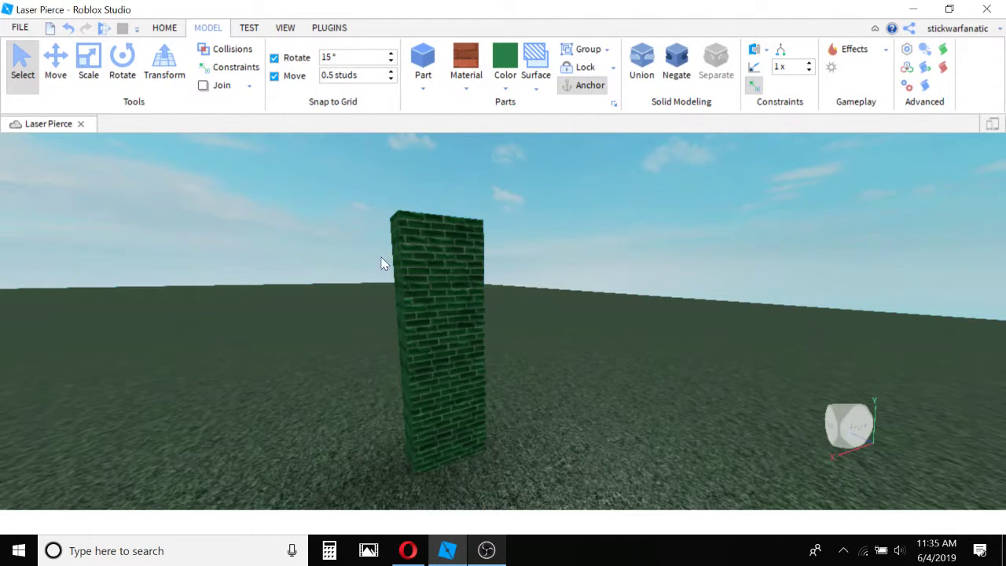
pyautogui.click(429, 339)
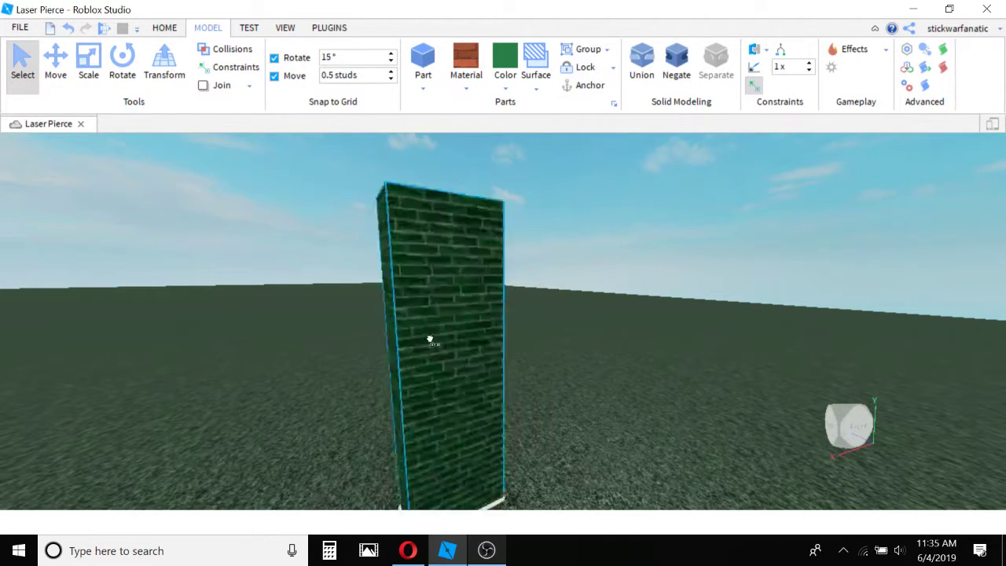
# Try moving the unlocked baseplate across the scene, and undo the moves.
pyautogui.scroll(-10, 512, 281)
pyautogui.moveTo(389, 487); pyautogui.dragTo(339, 452)
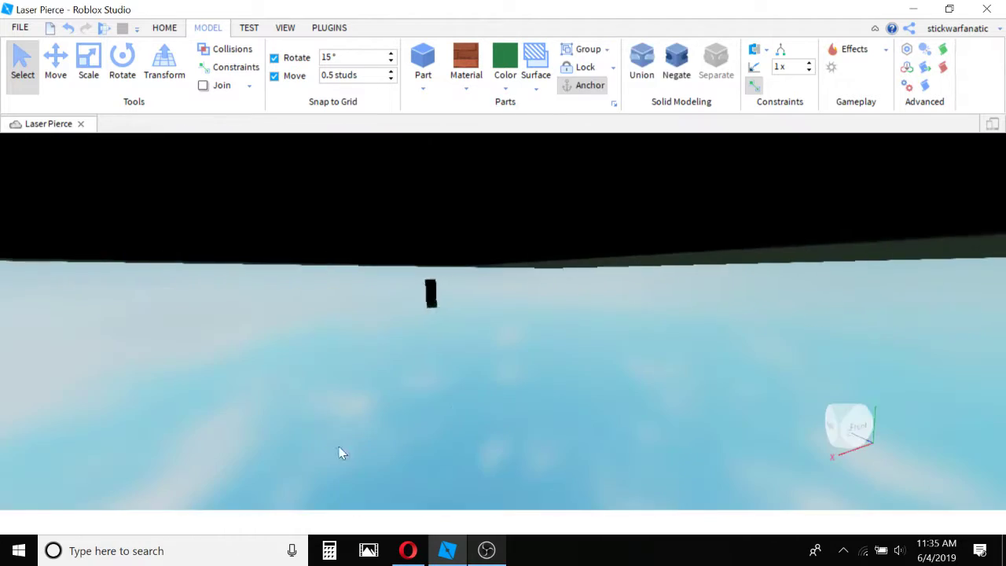
pyautogui.click(339, 452)
pyautogui.moveTo(479, 346)
pyautogui.mouseDown(button='right')
pyautogui.moveTo(479, 367)
pyautogui.moveTo(469, 351)
pyautogui.mouseUp(button='right')
pyautogui.scroll(-5, 470, 350)
pyautogui.moveTo(469, 351); pyautogui.dragTo(216, 202)
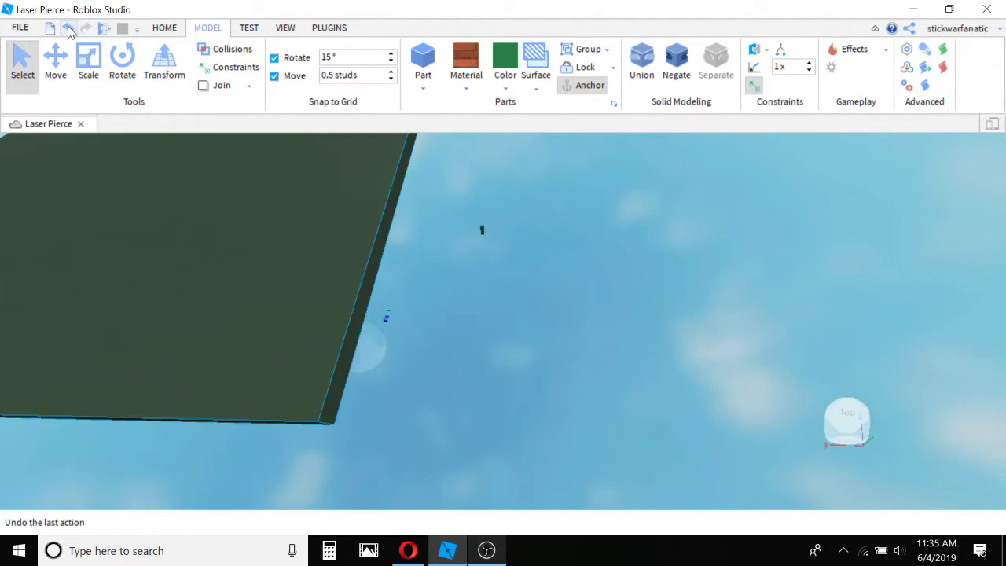
pyautogui.click(70, 30)
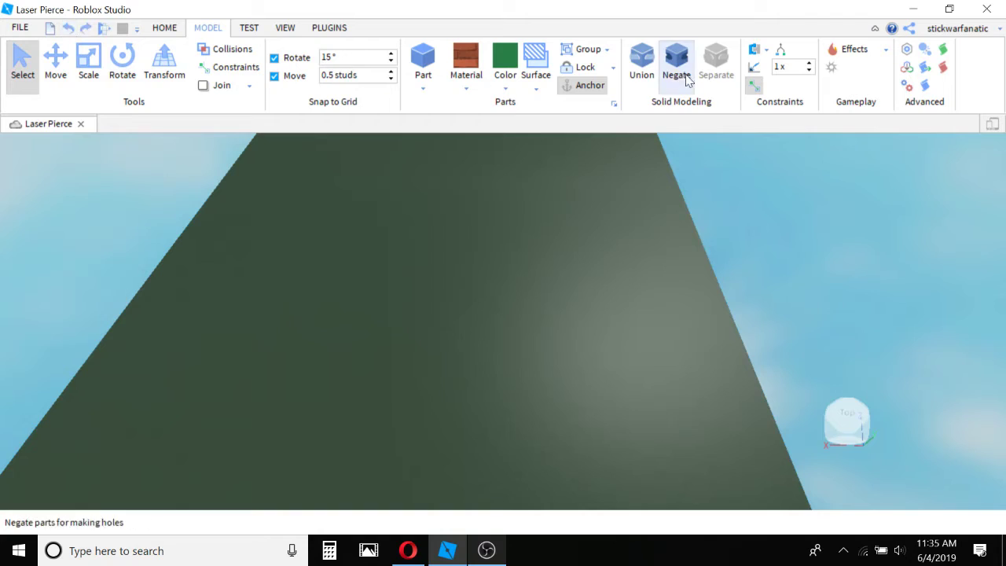
pyautogui.click(69, 27)
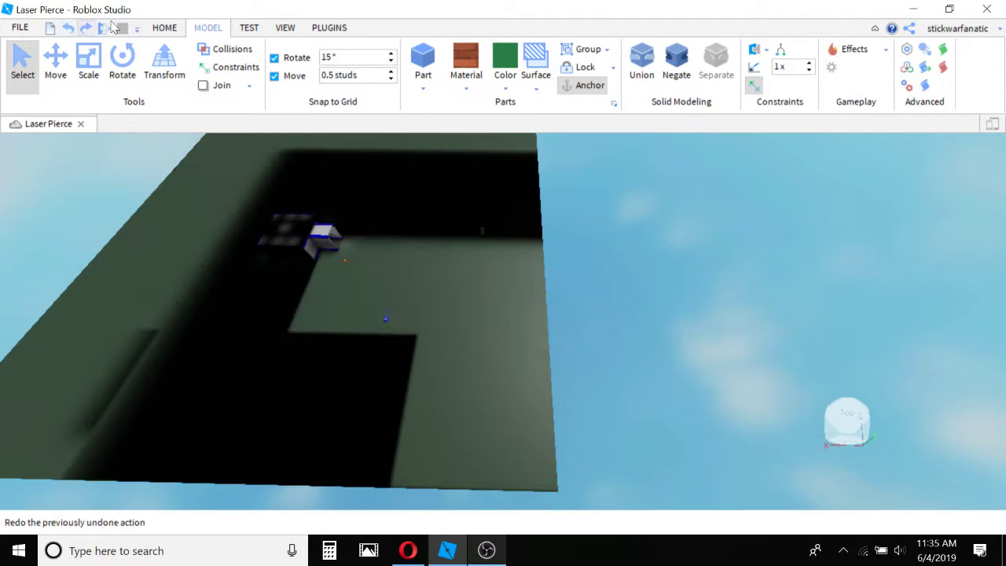
# Lock the baseplate with the Lock tool and switch back to the Select tool.
pyautogui.click(613, 68)
pyautogui.click(614, 88)
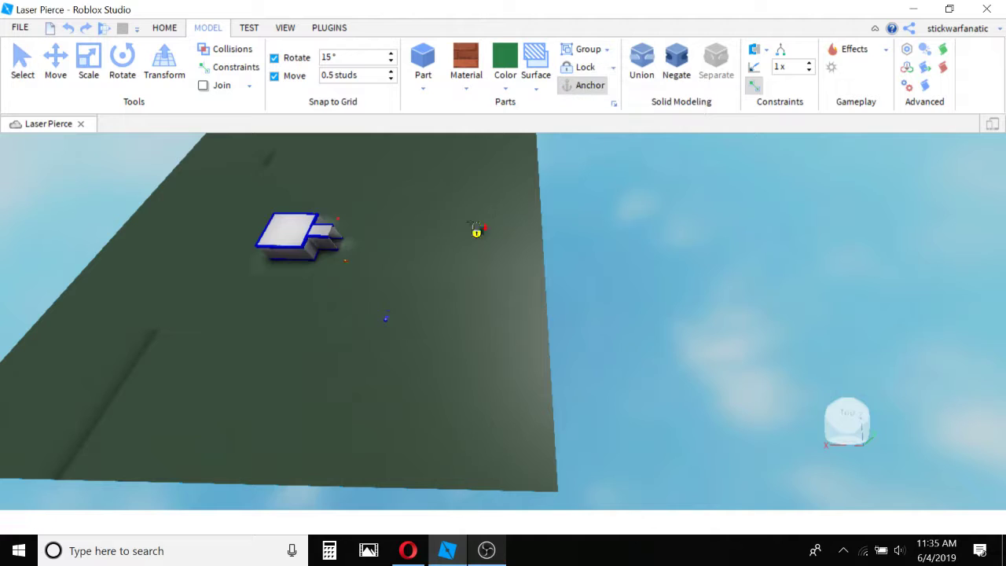
pyautogui.click(22, 55)
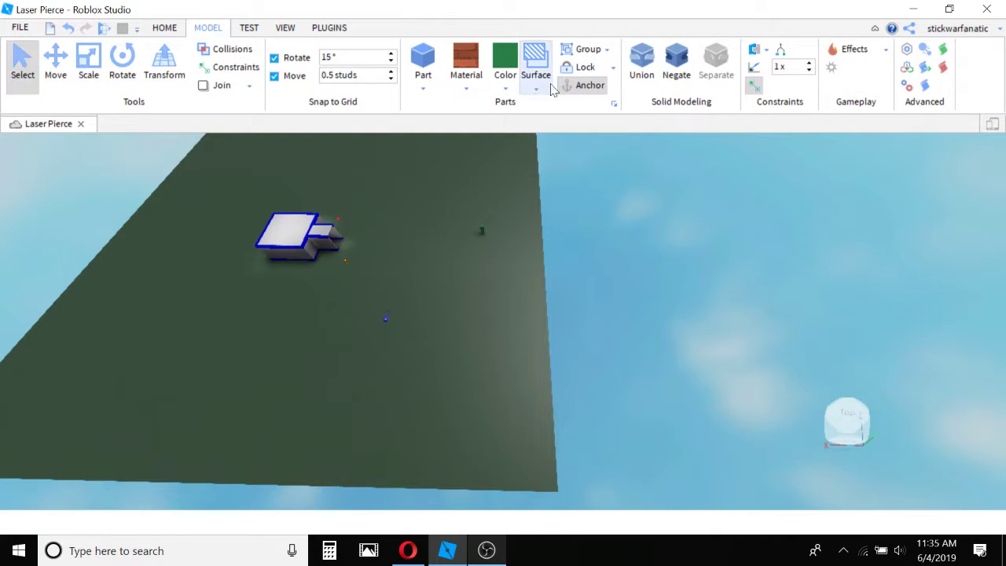
pyautogui.scroll(5, 469, 249)
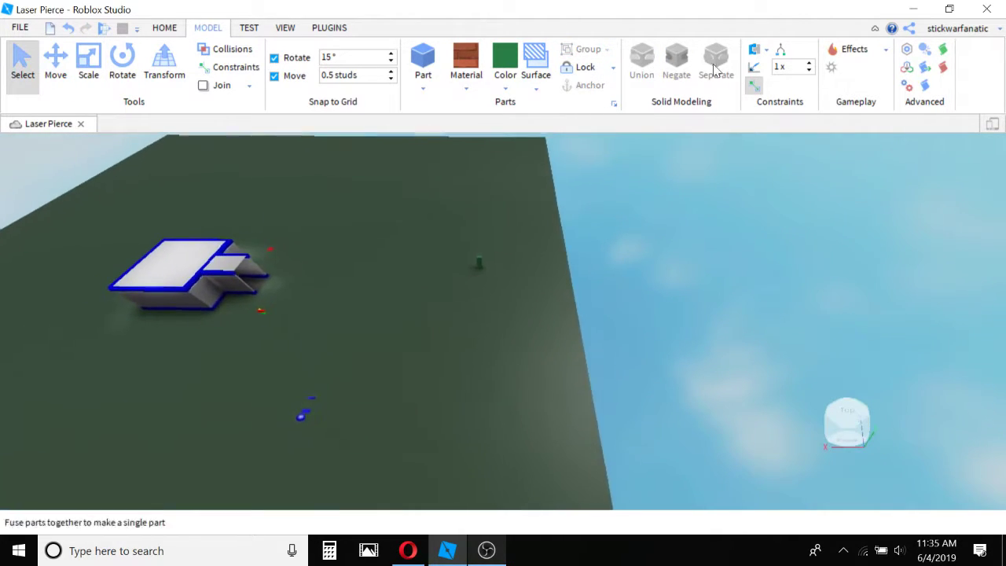
pyautogui.press('w')
pyautogui.moveTo(641, 185); pyautogui.dragTo(642, 185, button='right')
pyautogui.press('w')
pyautogui.moveTo(543, 256); pyautogui.dragTo(542, 256, button='right')
pyautogui.moveTo(437, 266); pyautogui.dragTo(440, 267, button='right')
pyautogui.press('w')
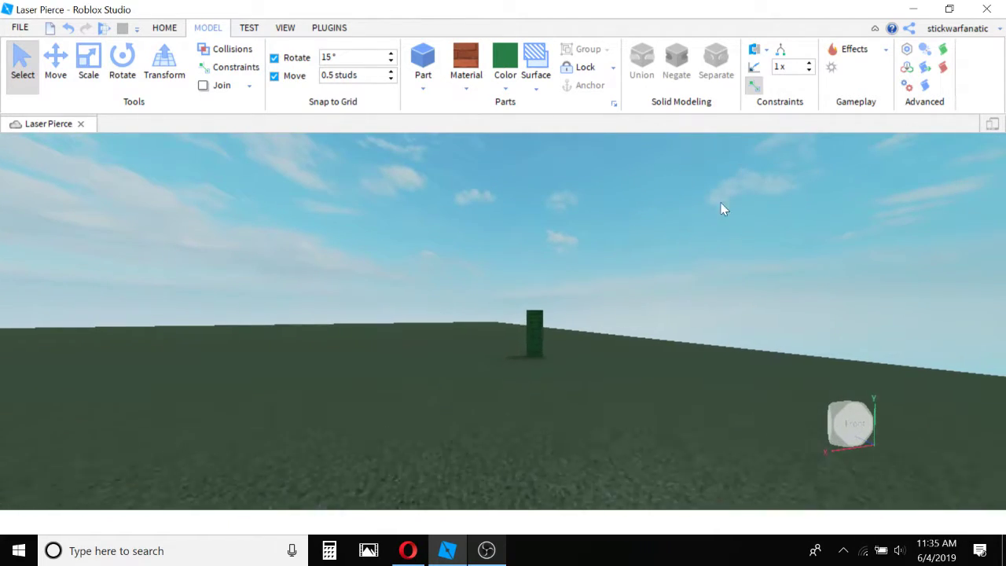
pyautogui.press('w')
pyautogui.press('s')
pyautogui.moveTo(648, 236); pyautogui.dragTo(648, 238, button='right')
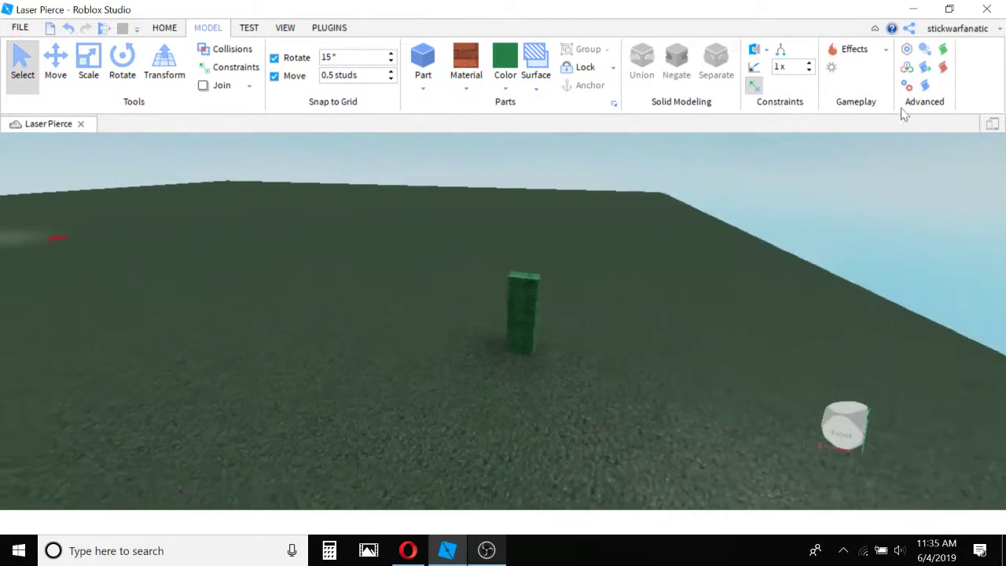
pyautogui.press('s')
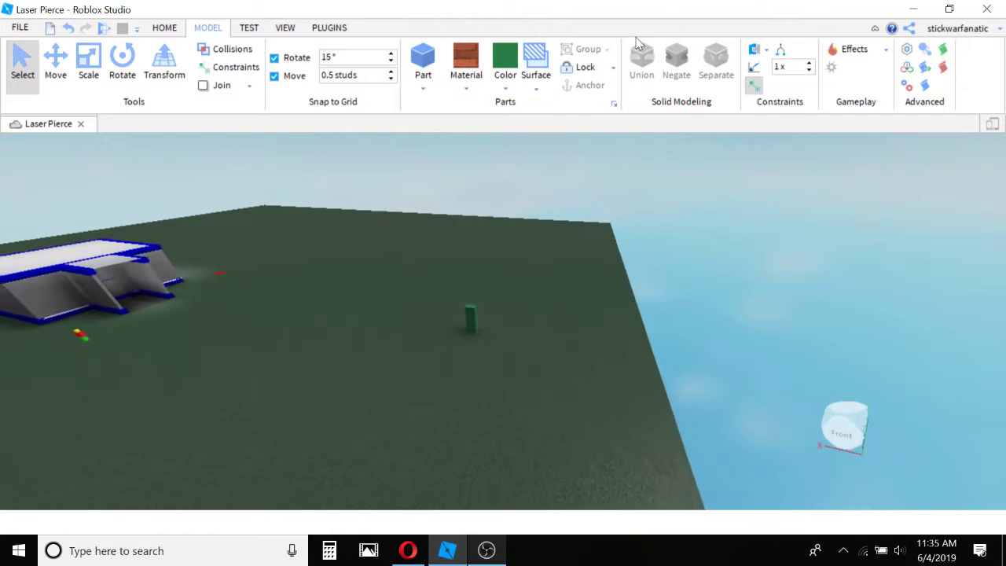
pyautogui.press('a')
pyautogui.moveTo(589, 188); pyautogui.dragTo(589, 188, button='right')
pyautogui.press('w')
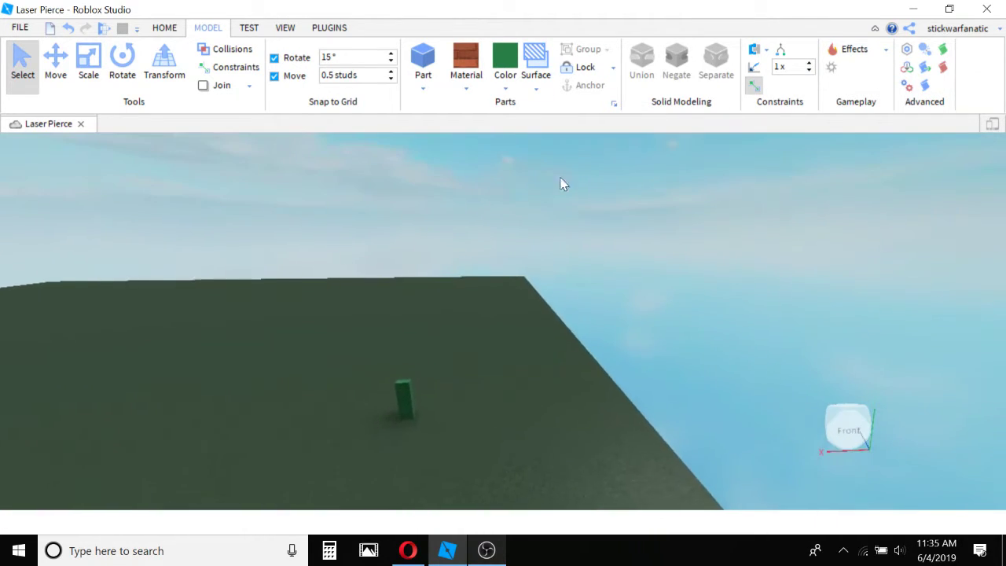
# Show the available play-test modes: Play, Play Here and Run.
pyautogui.click(248, 27)
pyautogui.press('a')
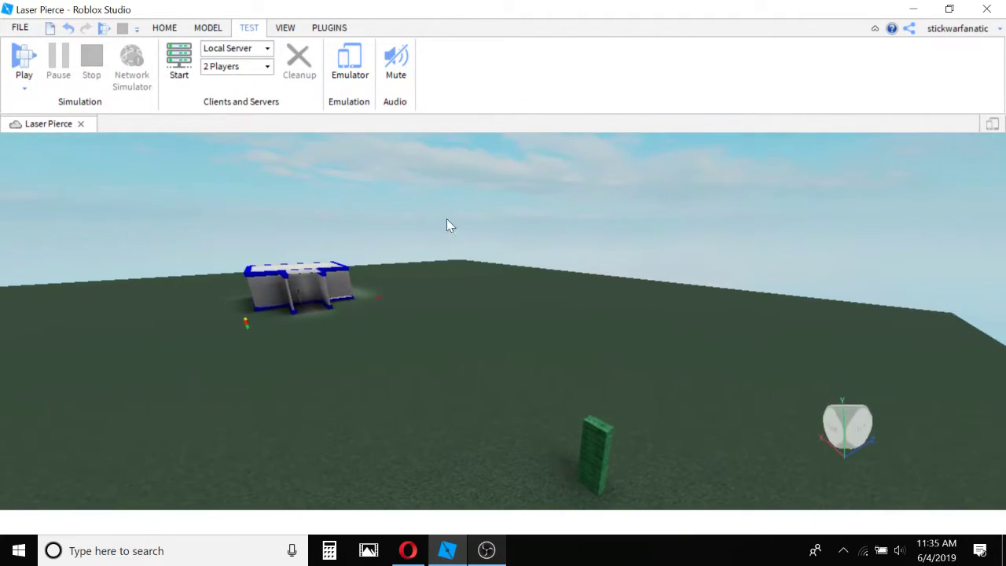
pyautogui.click(24, 85)
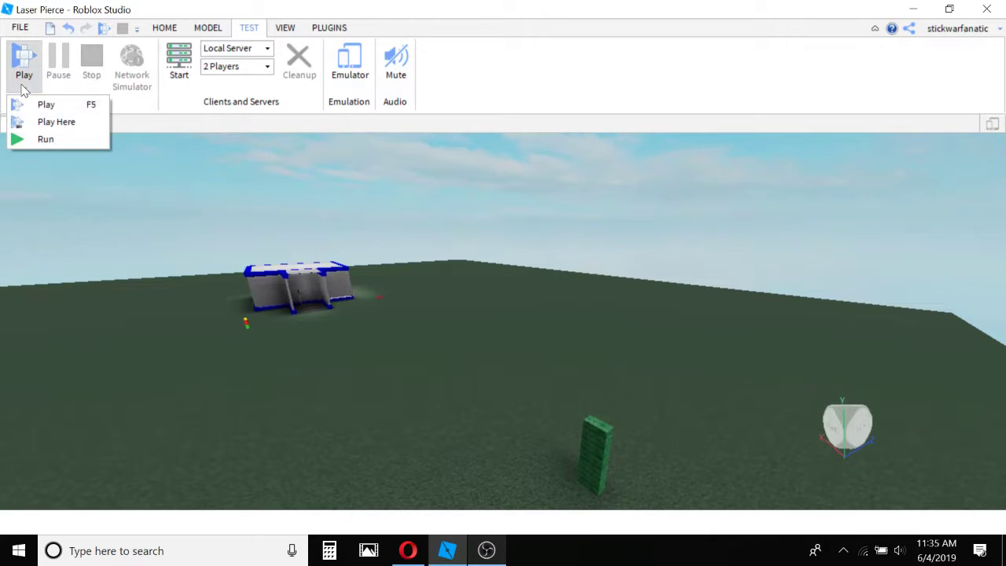
pyautogui.click(23, 91)
pyautogui.moveTo(334, 259); pyautogui.dragTo(390, 279, button='right')
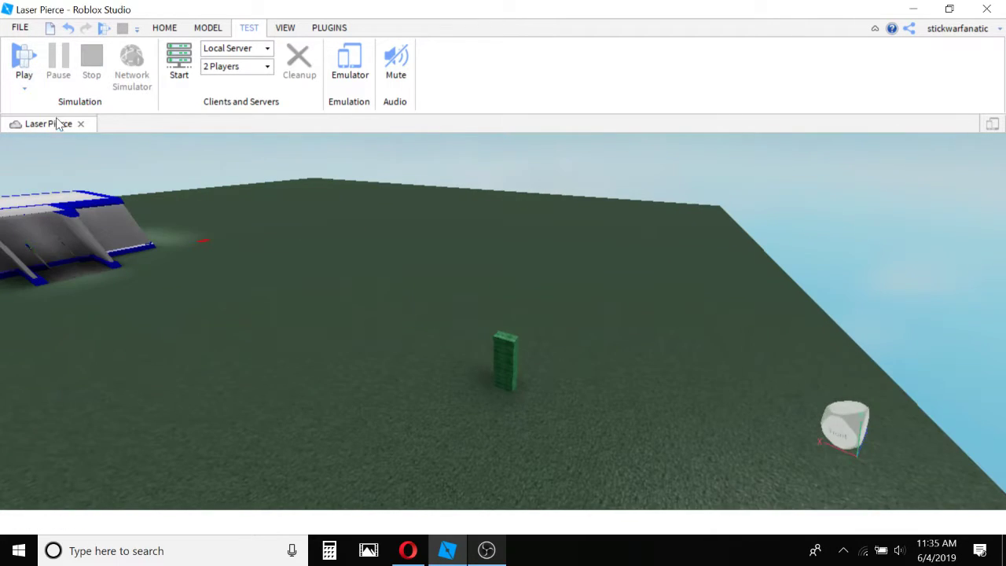
pyautogui.click(24, 91)
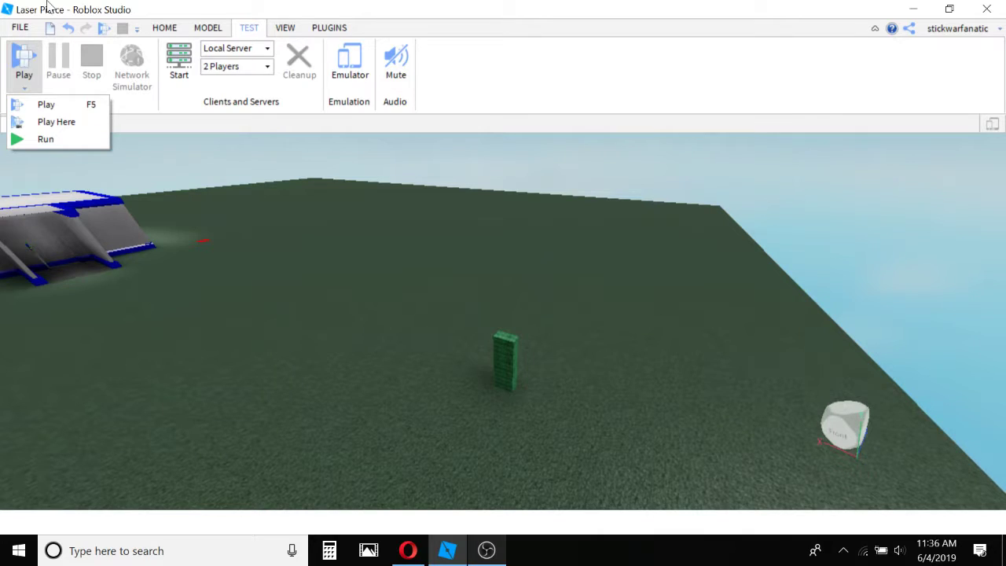
# Display the Explorer and Properties windows, and dock the Explorer beside the viewport opposite Properties.
pyautogui.click(220, 28)
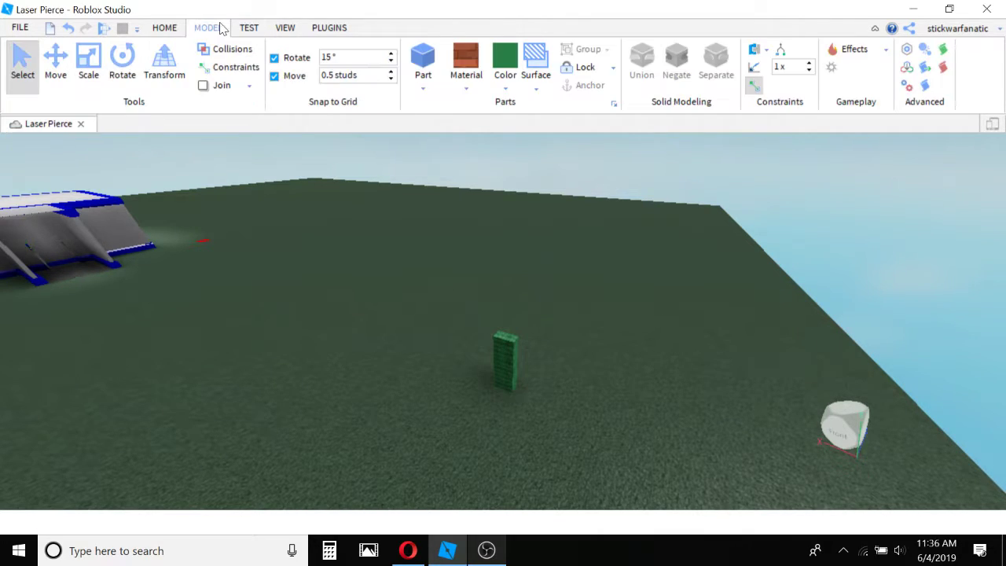
pyautogui.click(283, 31)
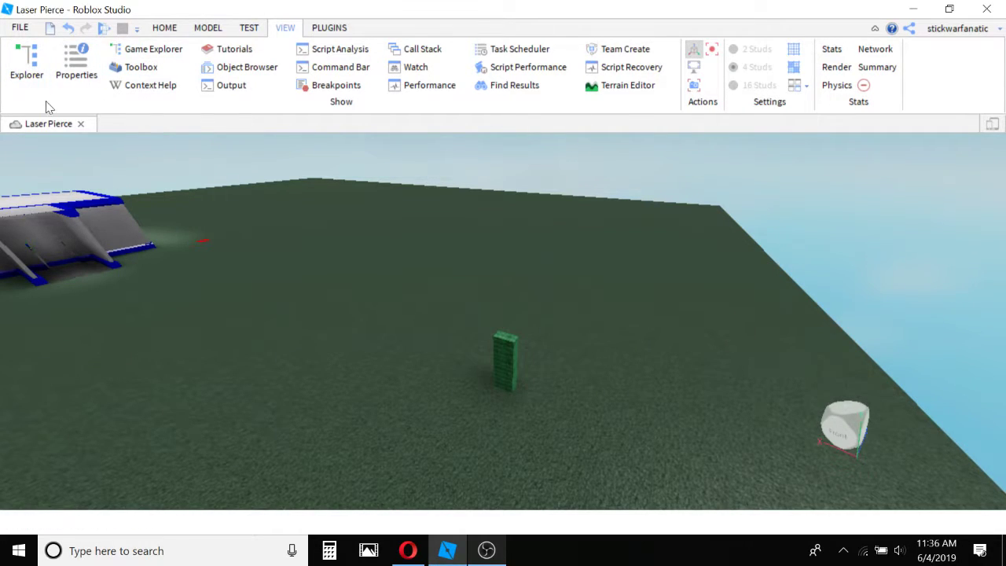
pyautogui.click(12, 69)
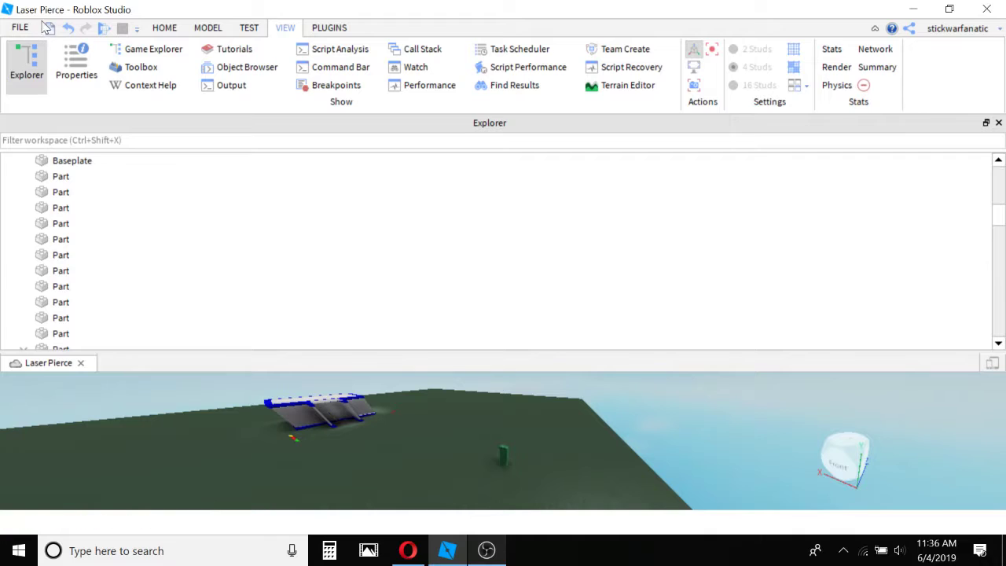
pyautogui.click(70, 58)
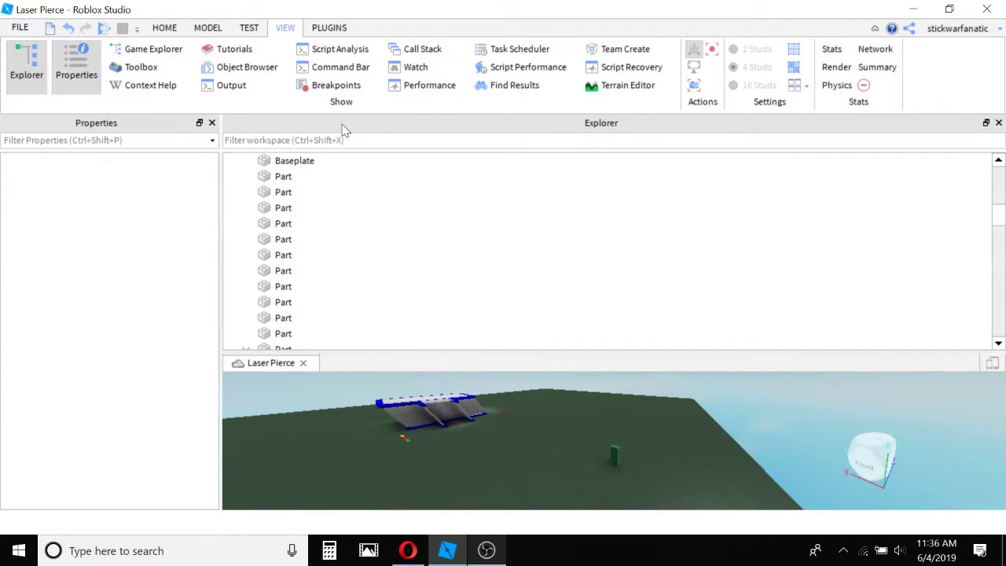
pyautogui.moveTo(342, 125); pyautogui.dragTo(946, 249)
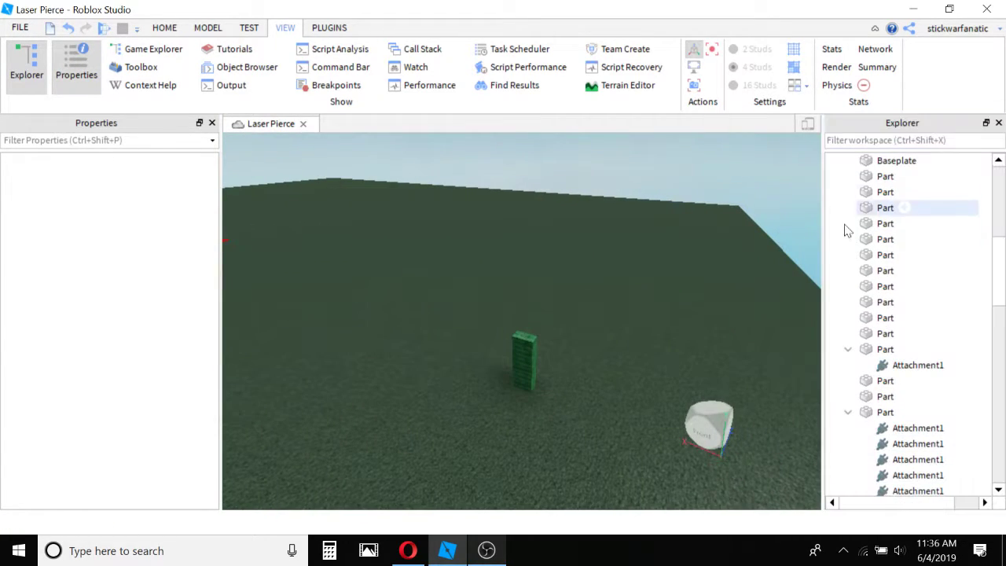
# Examine the workspace objects in the Explorer, selecting a model and the long run of parts and wedges, and clear the selection.
pyautogui.moveTo(549, 242); pyautogui.dragTo(550, 242, button='right')
pyautogui.press('w')
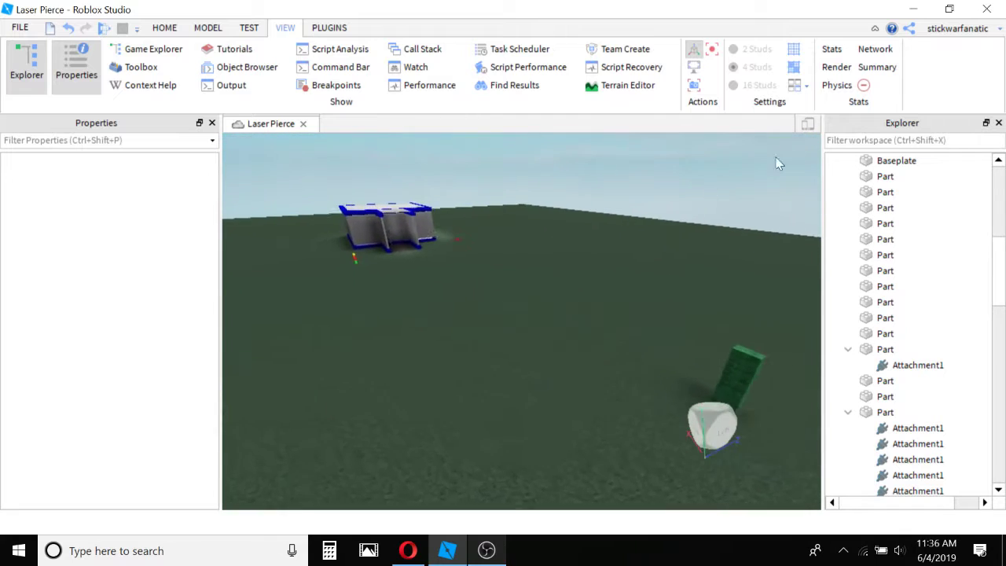
pyautogui.moveTo(612, 230); pyautogui.dragTo(612, 230, button='right')
pyautogui.press('s')
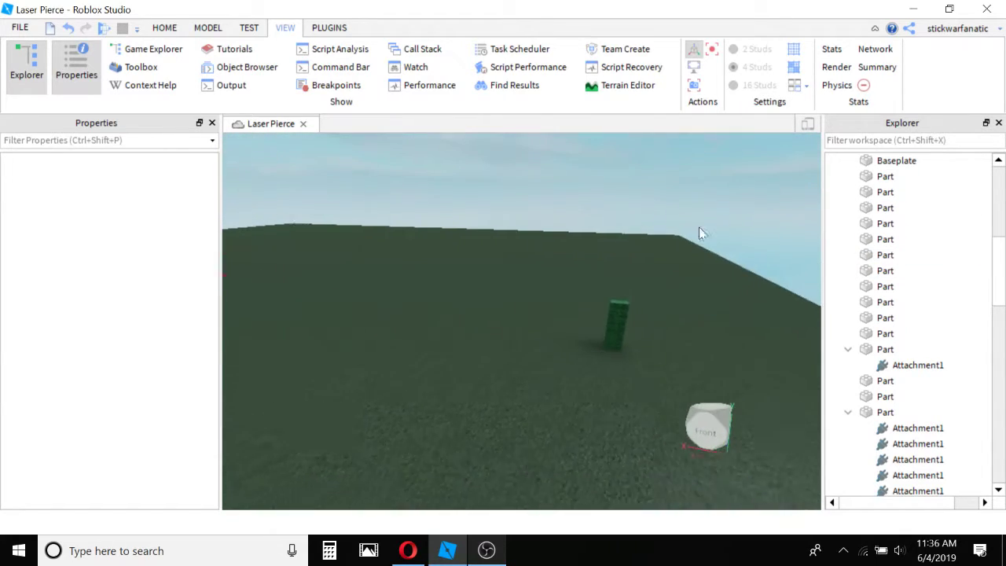
pyautogui.scroll(7, 865, 228)
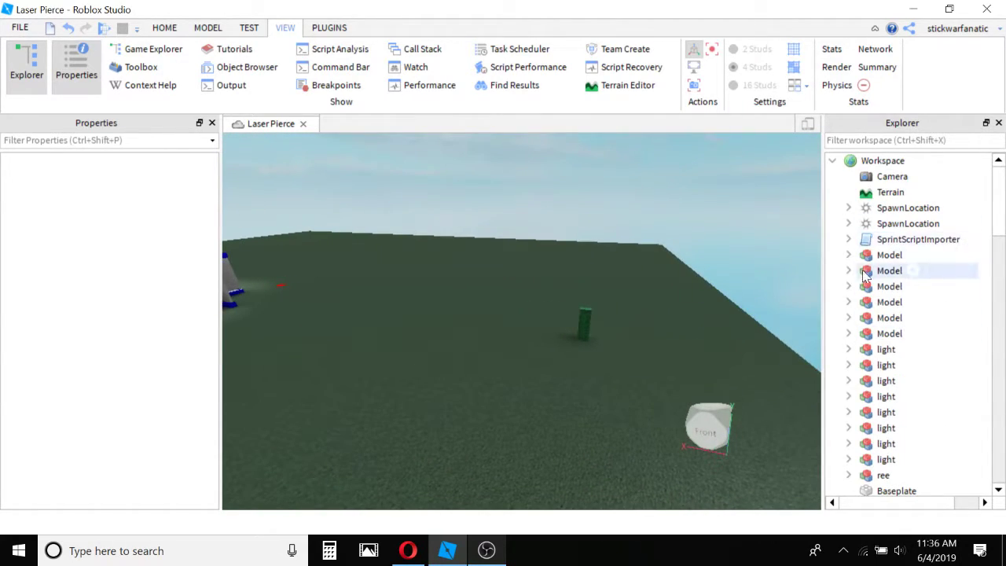
pyautogui.moveTo(643, 307); pyautogui.dragTo(643, 307, button='right')
pyautogui.scroll(-10, 643, 308)
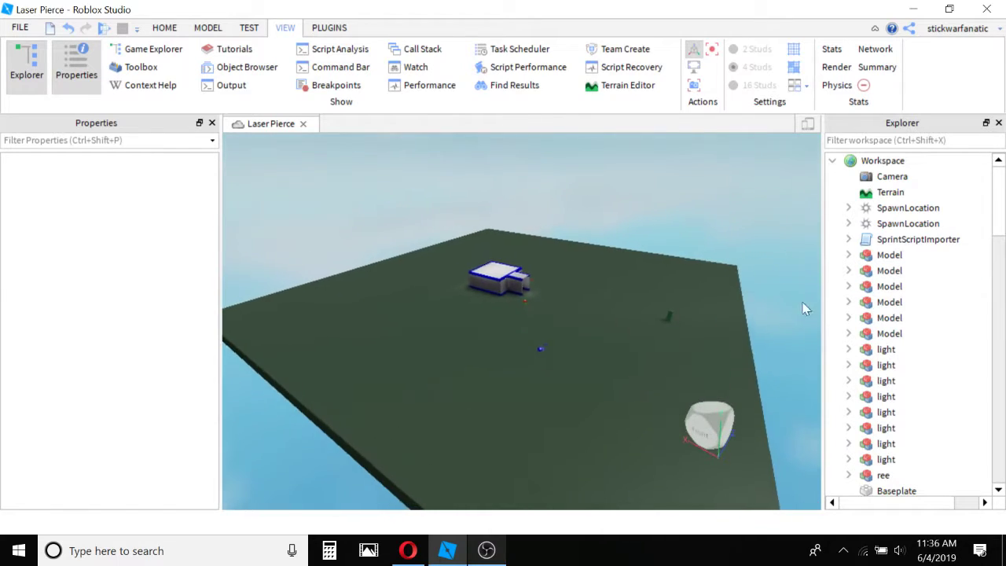
pyautogui.click(881, 257)
pyautogui.scroll(-15, 879, 353)
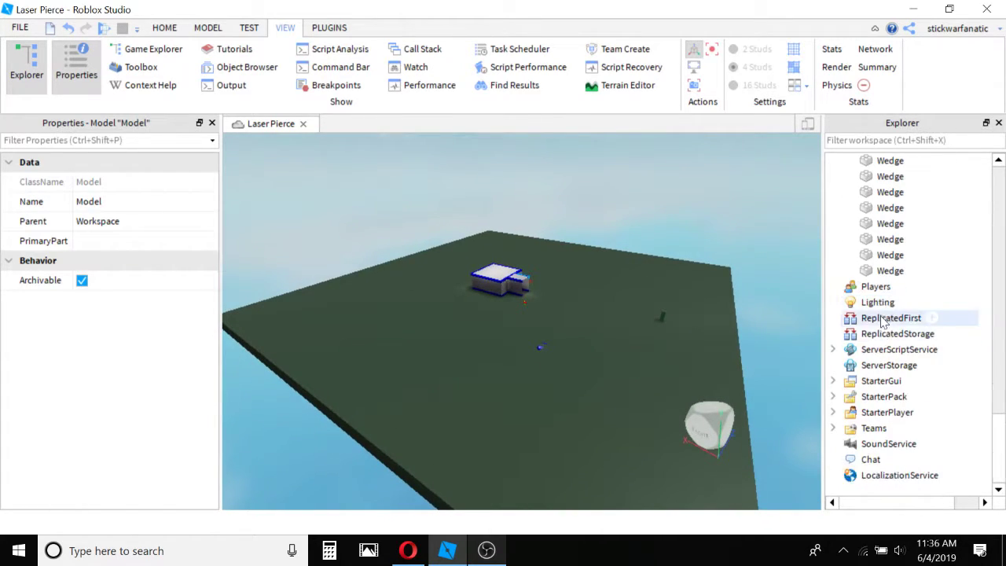
pyautogui.keyDown('shift'); pyautogui.click(880, 413); pyautogui.keyUp('shift')
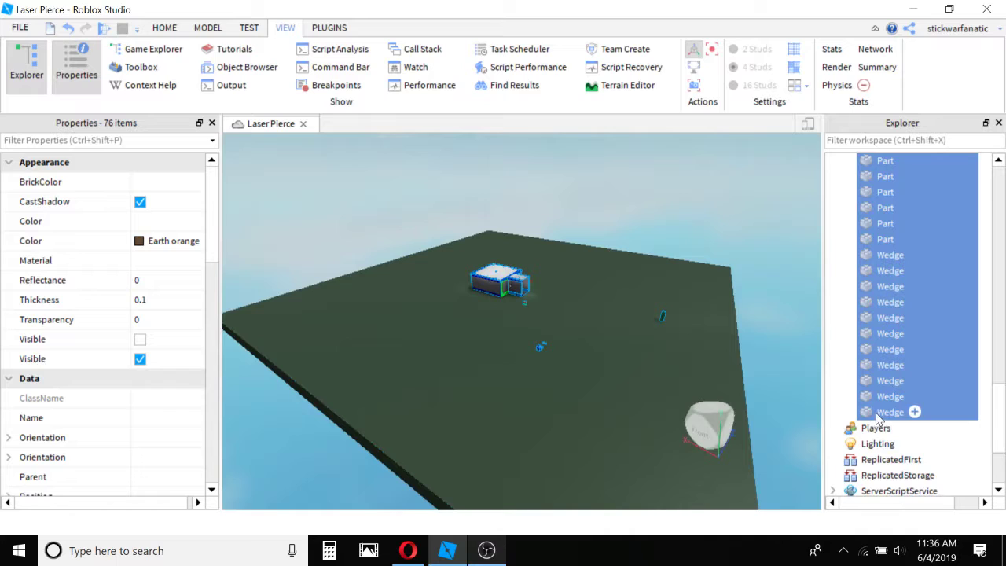
pyautogui.click(631, 317)
# Collapse the expanded parts that contain attachments and rope constraints in the Explorer.
pyautogui.press('w')
pyautogui.moveTo(746, 285); pyautogui.dragTo(746, 285, button='right')
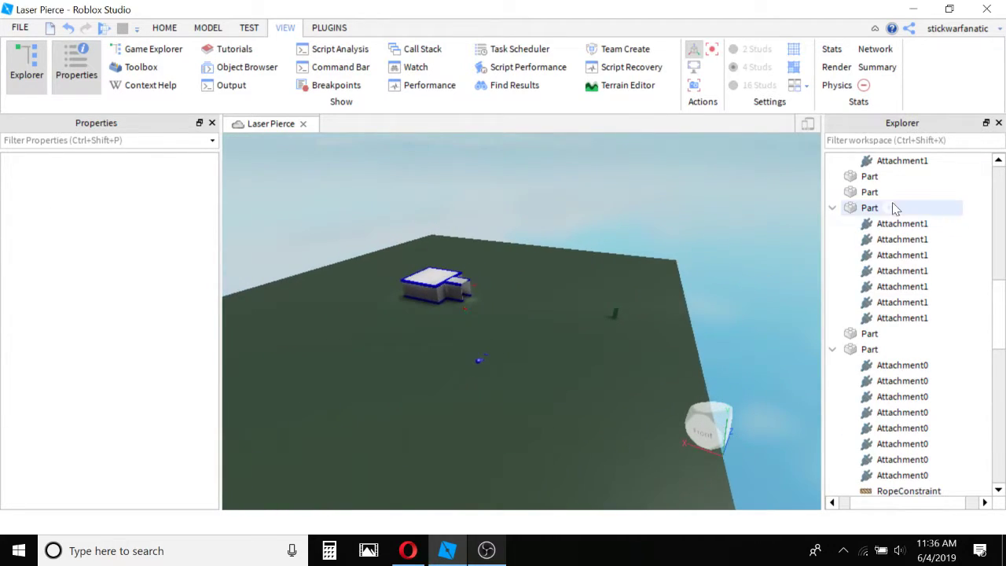
pyautogui.click(833, 209)
pyautogui.click(833, 240)
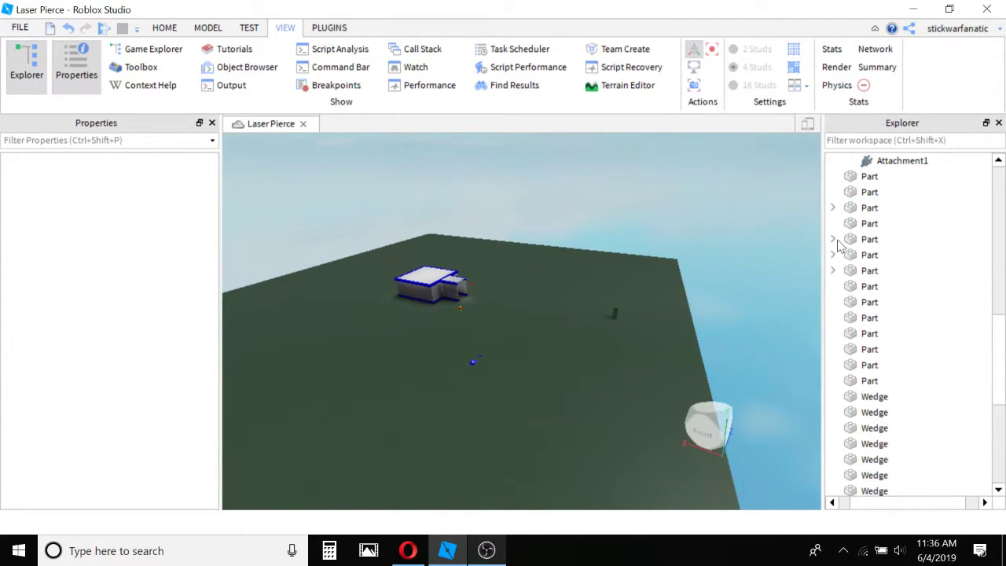
pyautogui.click(866, 270)
# Select the blue sphere on the grass to show its properties.
pyautogui.press('w')
pyautogui.moveTo(664, 281); pyautogui.dragTo(549, 226, button='right')
pyautogui.click(623, 269)
pyautogui.press('w')
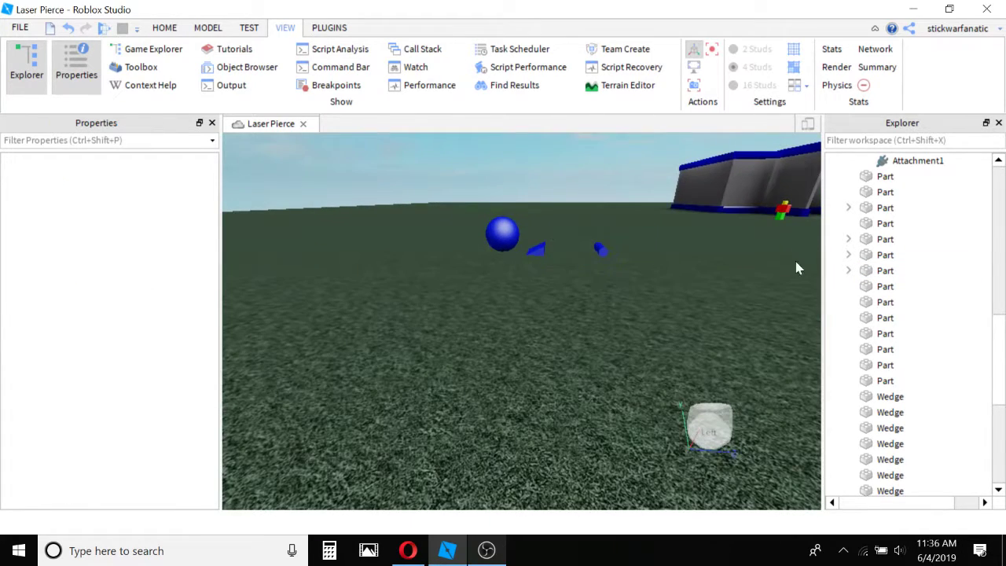
pyautogui.scroll(3, 879, 263)
pyautogui.click(503, 230)
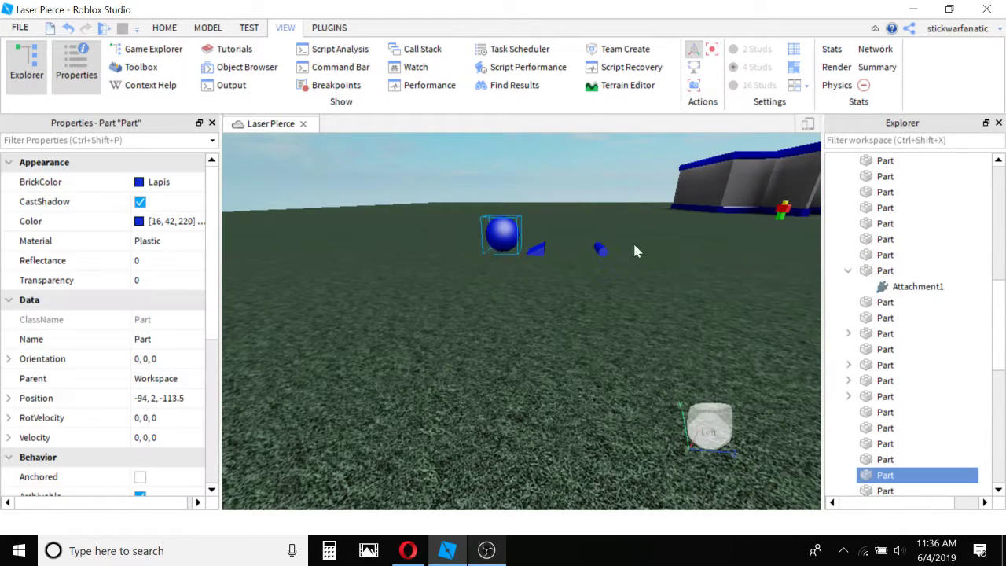
# Select the blue cylinder on the grass and view the brick color palette without changing its color.
pyautogui.click(651, 295)
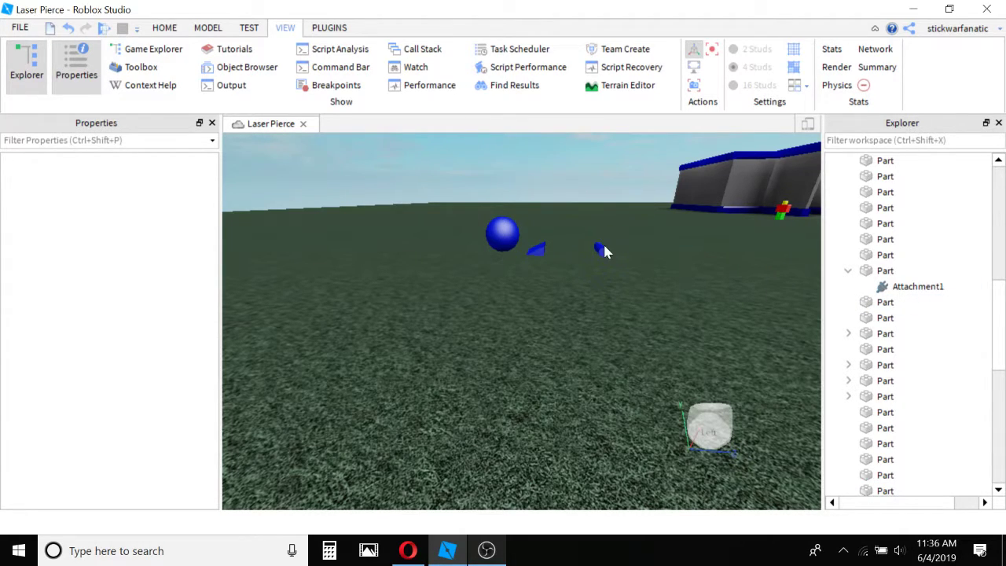
pyautogui.click(601, 249)
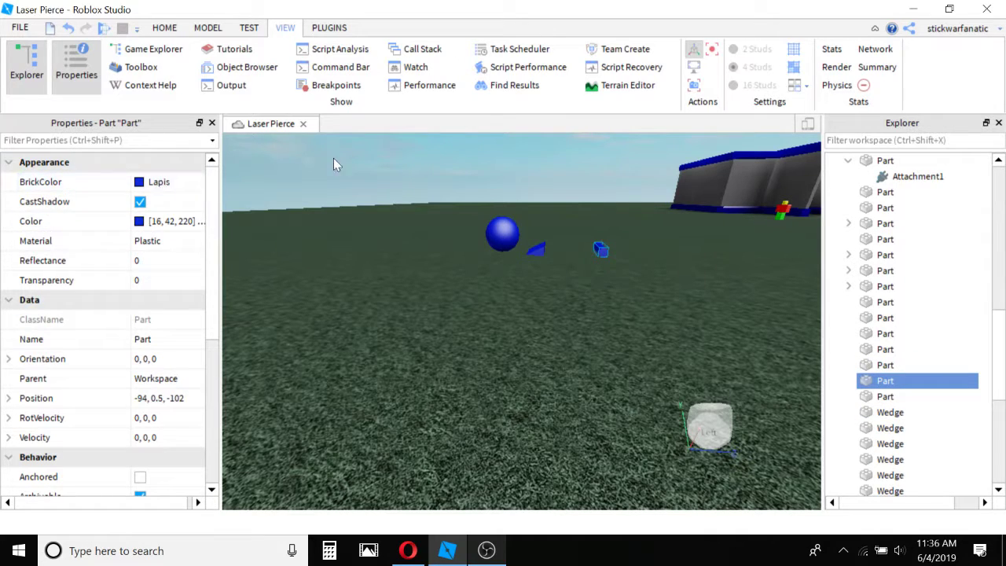
pyautogui.click(140, 201)
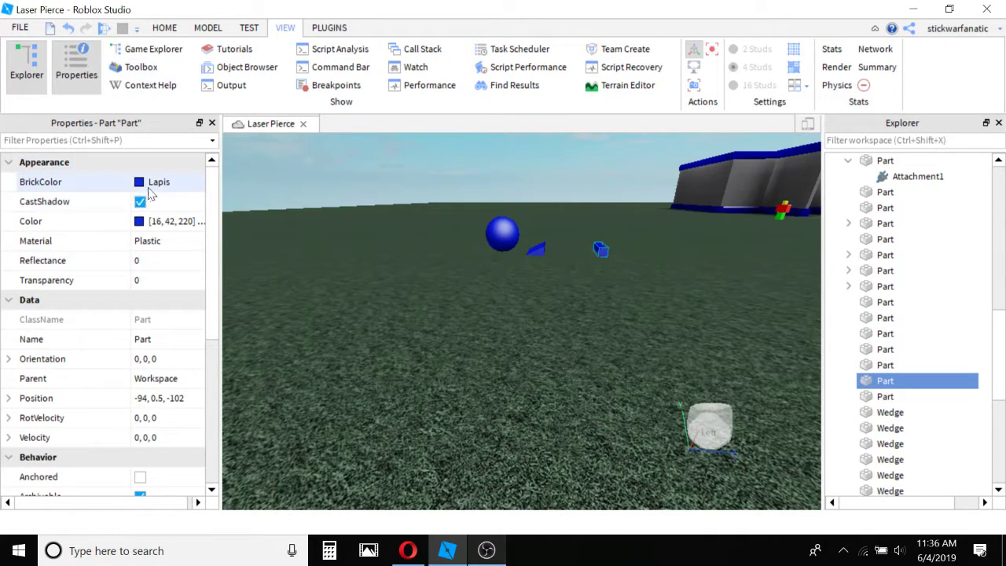
pyautogui.click(140, 183)
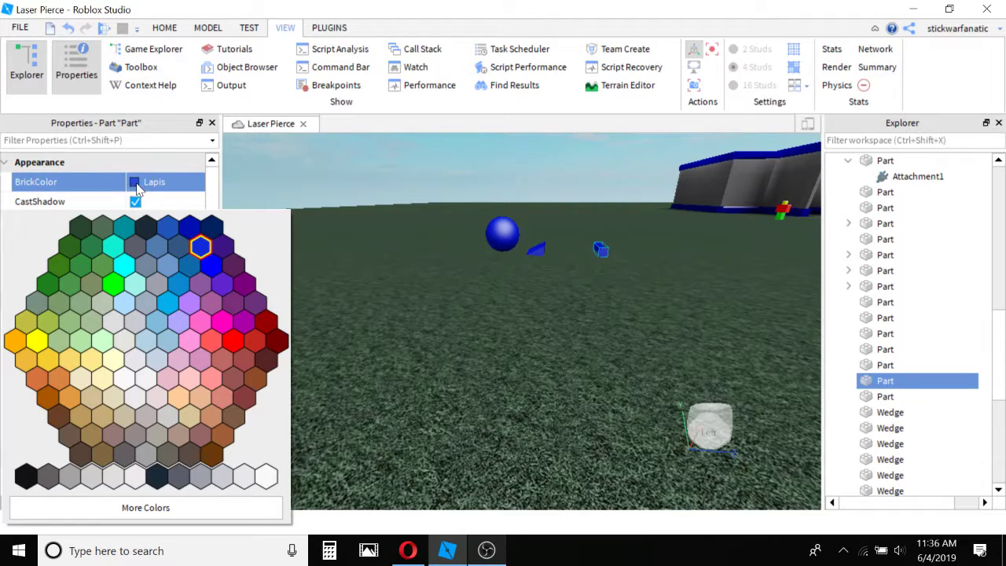
pyautogui.click(143, 189)
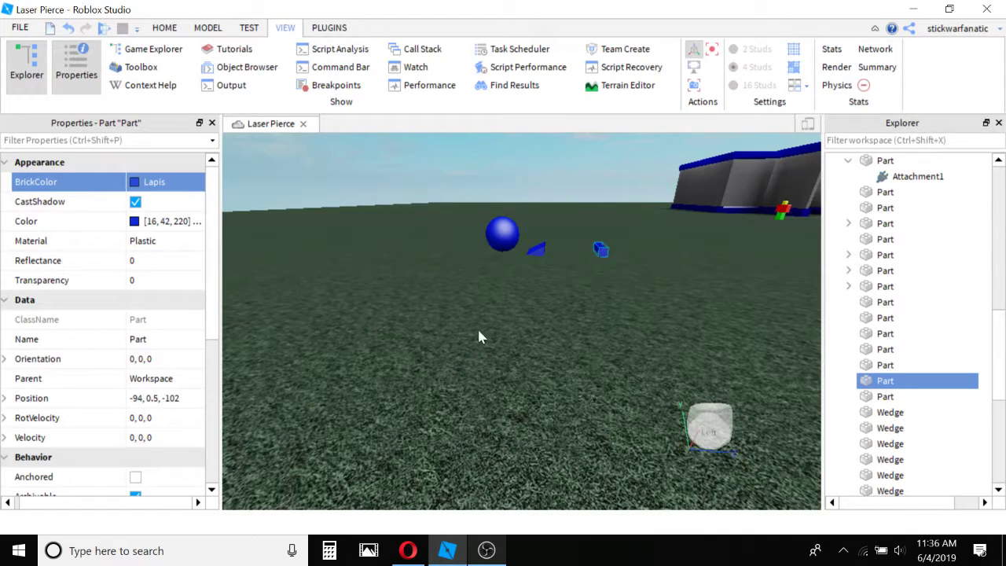
# Scale the blue sphere up to several times its size, until its centre sits at a height of about 7.75.
pyautogui.press('f')
pyautogui.moveTo(485, 254); pyautogui.dragTo(235, 298, button='right')
pyautogui.scroll(-5, 451, 275)
pyautogui.scroll(-3, 450, 275)
pyautogui.moveTo(450, 275); pyautogui.dragTo(487, 279, button='right')
pyautogui.click(526, 303)
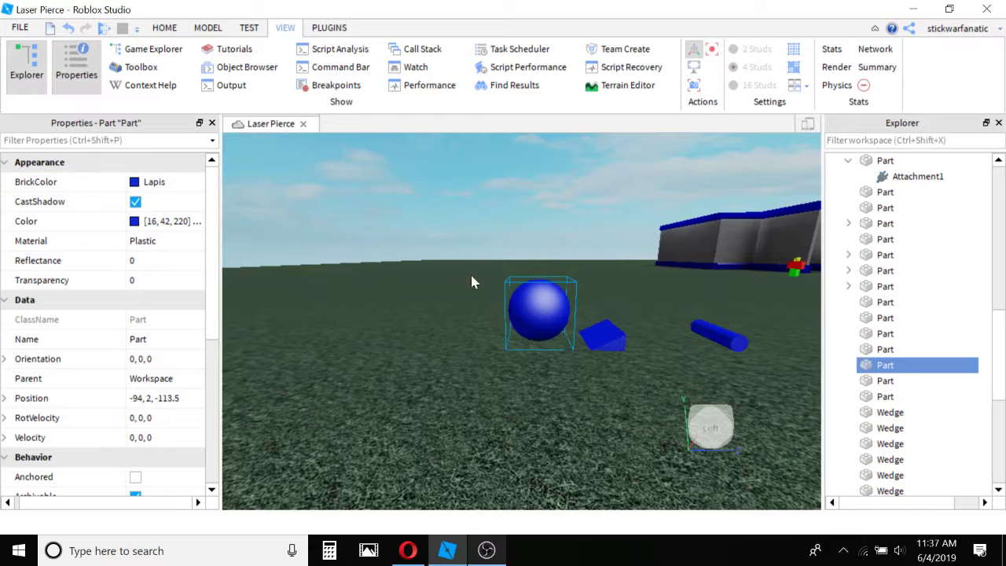
pyautogui.scroll(-3, 471, 272)
pyautogui.click(209, 29)
pyautogui.click(88, 62)
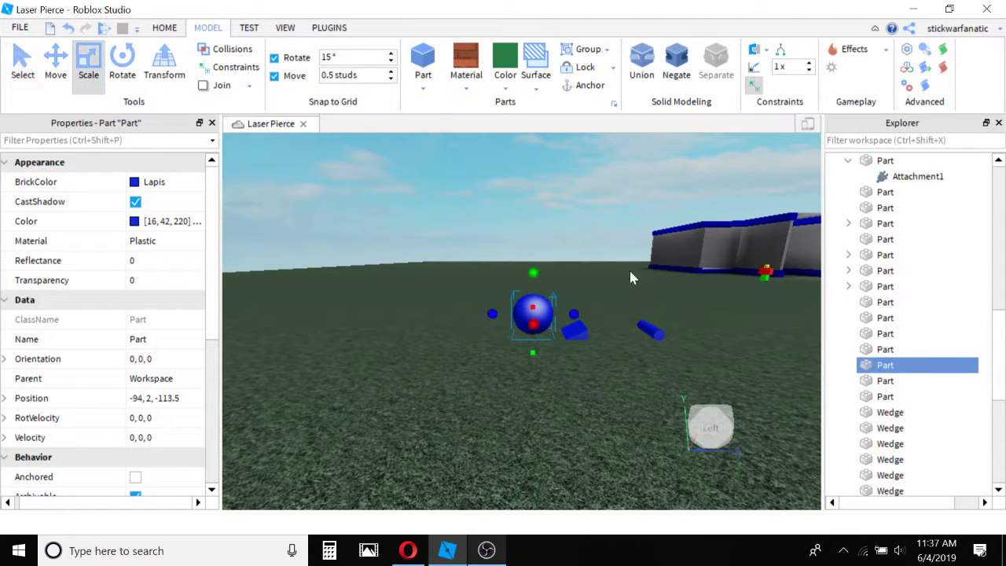
pyautogui.moveTo(534, 269); pyautogui.dragTo(544, 208)
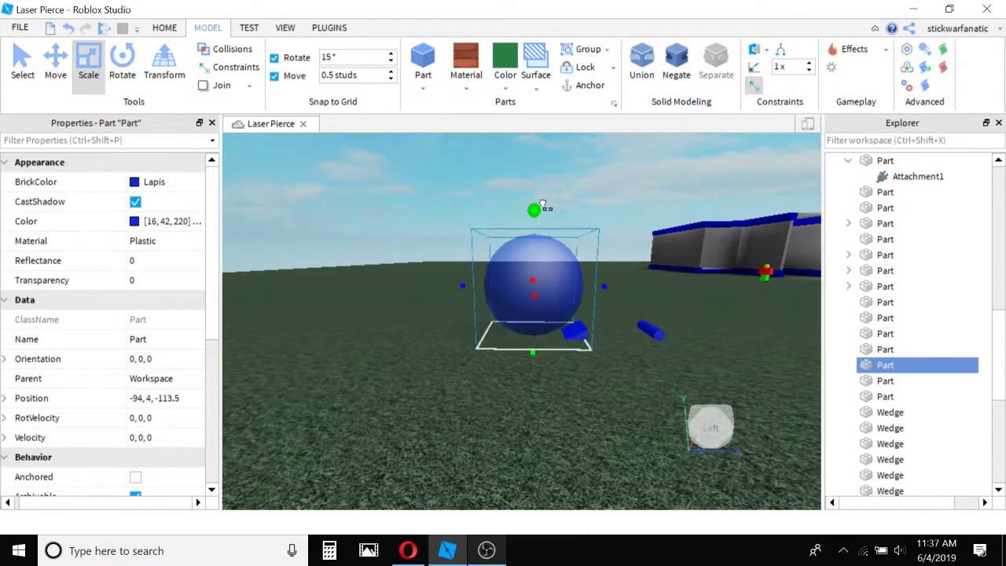
# Set the enlarged sphere's Reflectance to 0.25 and view its surface up close.
pyautogui.press('w')
pyautogui.moveTo(444, 276); pyautogui.dragTo(404, 275, button='right')
pyautogui.click(131, 262)
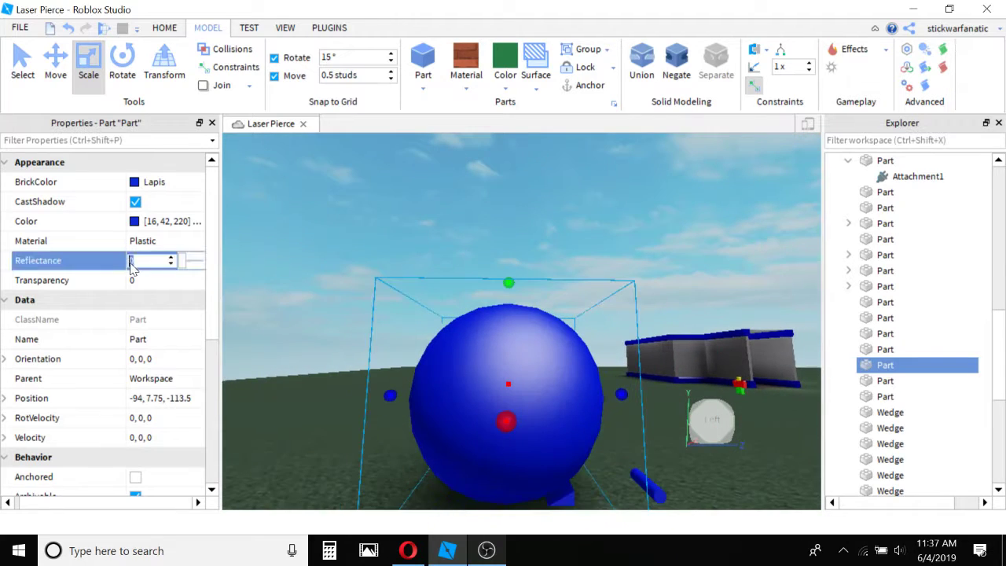
pyautogui.moveTo(180, 262); pyautogui.dragTo(186, 262)
pyautogui.moveTo(455, 309); pyautogui.dragTo(456, 309, button='right')
pyautogui.press('w')
pyautogui.press('s')
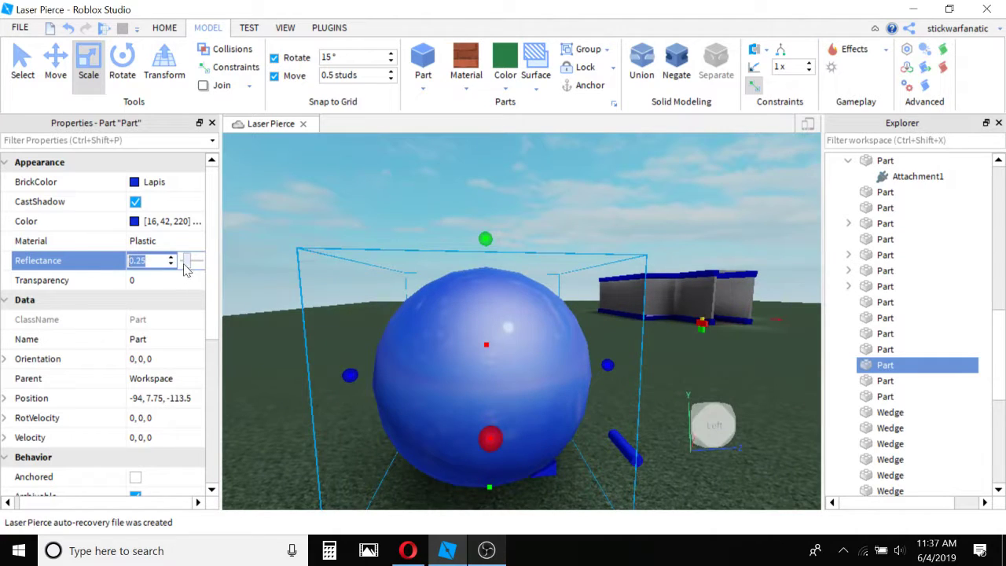
# Raise the sphere's Reflectance to 1, clear the selection and inspect the sphere from several sides.
pyautogui.moveTo(184, 265); pyautogui.dragTo(198, 267)
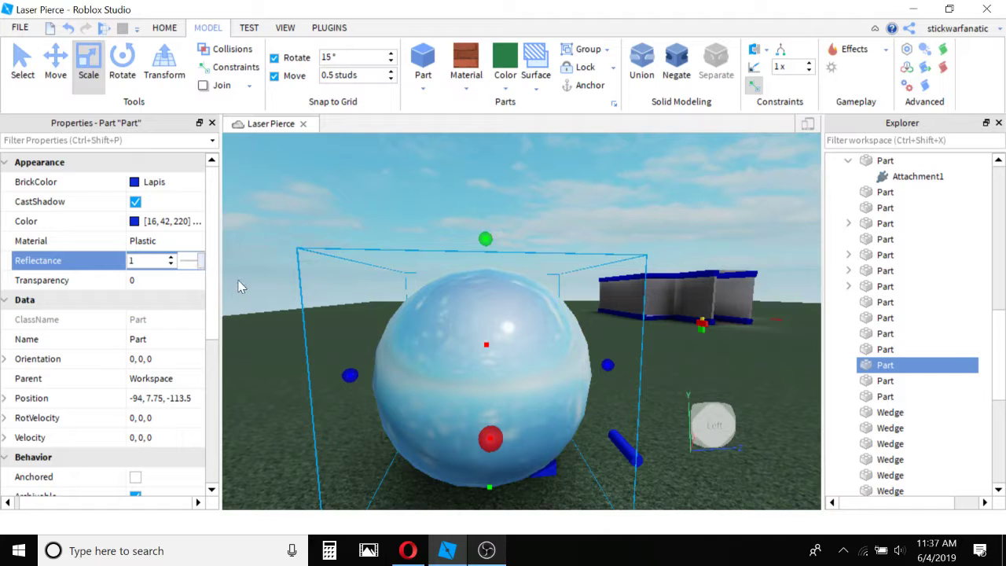
pyautogui.click(359, 253)
pyautogui.moveTo(359, 253); pyautogui.dragTo(369, 259, button='right')
pyautogui.press('s')
pyautogui.press('a')
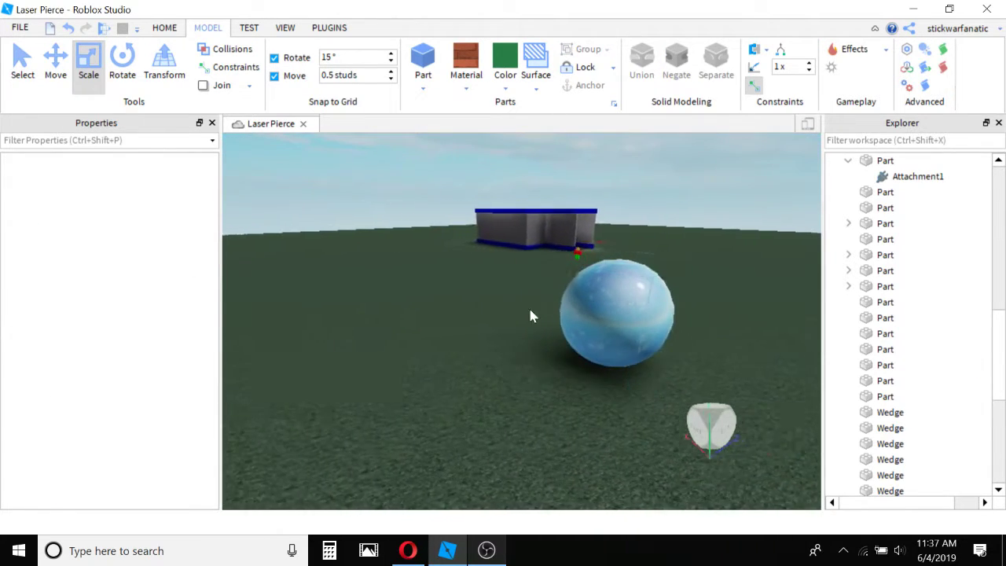
pyautogui.moveTo(530, 310); pyautogui.dragTo(442, 350, button='right')
pyautogui.press('w')
pyautogui.press('s')
pyautogui.press('w')
pyautogui.press('w')
# Reselect the sphere and lower its Reflectance to 0.25.
pyautogui.click(467, 330)
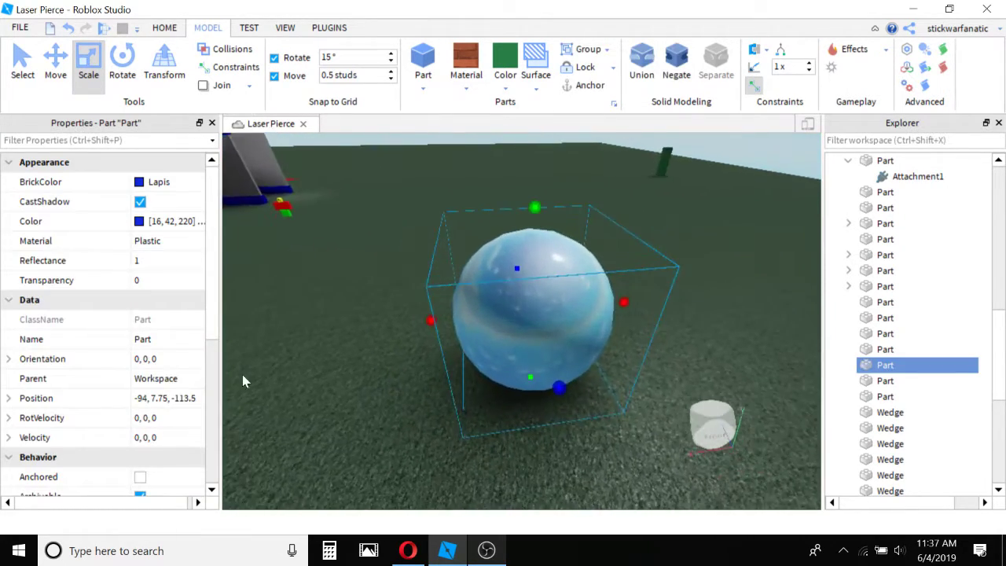
pyautogui.click(181, 265)
pyautogui.moveTo(202, 259); pyautogui.dragTo(188, 265)
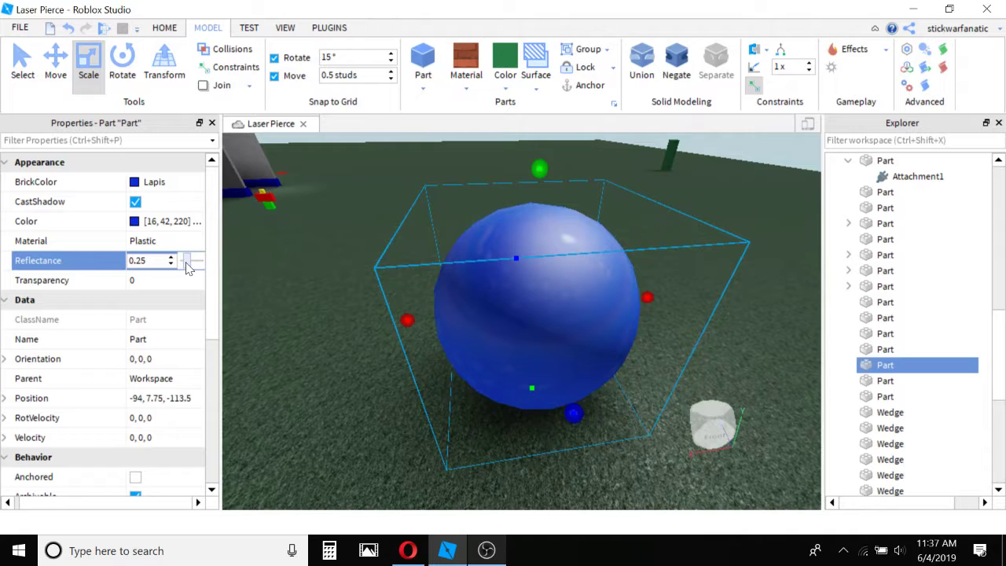
# Change the sphere's material to Smooth Plastic and keep the sphere selected.
pyautogui.click(476, 89)
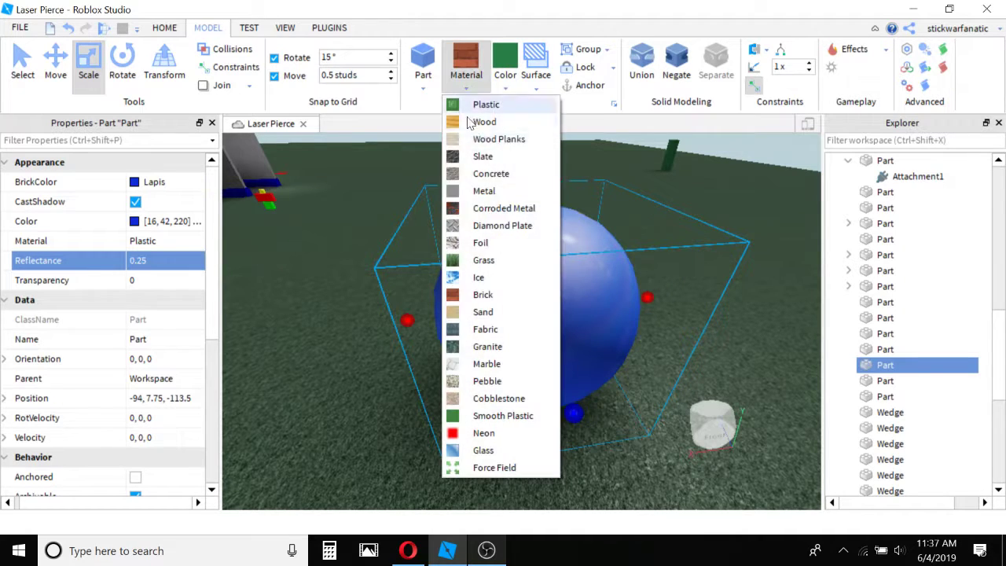
pyautogui.click(485, 413)
pyautogui.click(381, 404)
pyautogui.click(531, 317)
pyautogui.moveTo(380, 321); pyautogui.dragTo(371, 320, button='right')
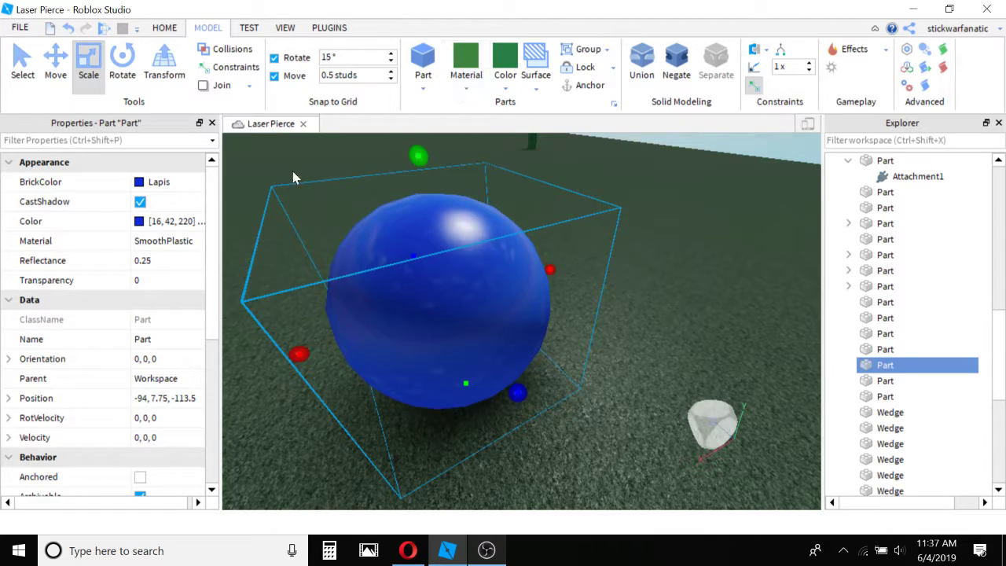
# Set the Smooth Plastic sphere's Reflectance to 0.35 and examine it from different distances and angles.
pyautogui.click(149, 261)
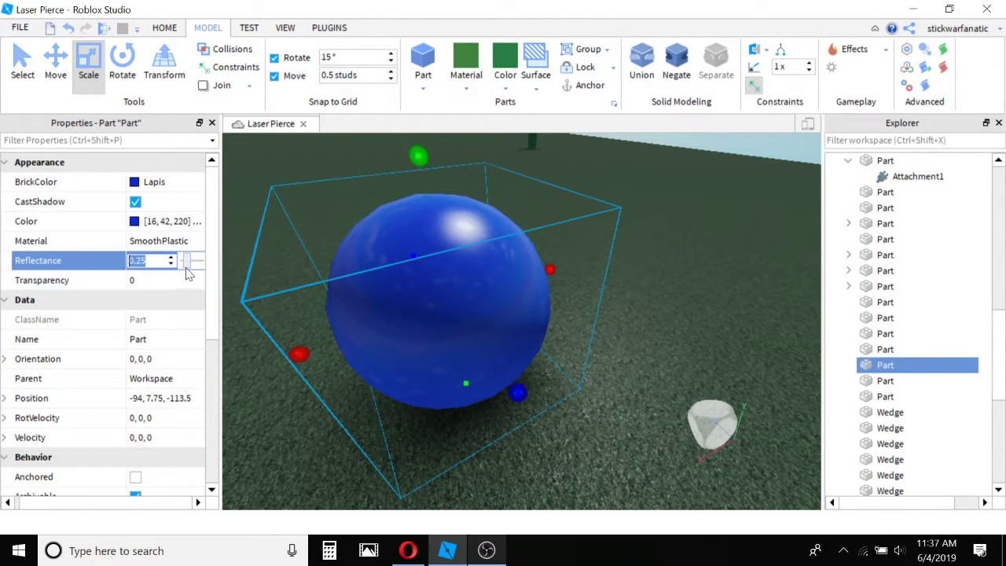
pyautogui.moveTo(191, 264); pyautogui.dragTo(192, 266)
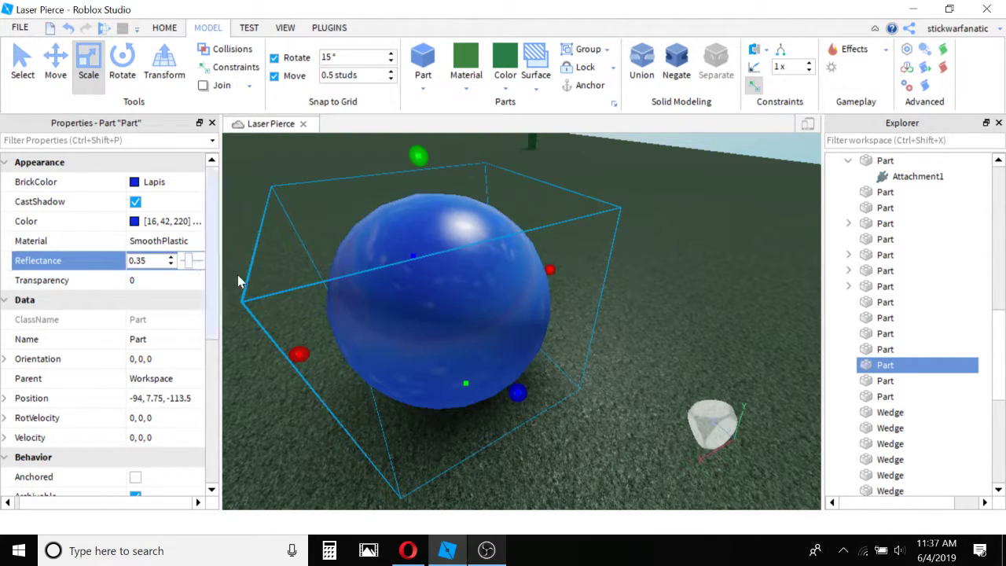
pyautogui.scroll(-5, 370, 306)
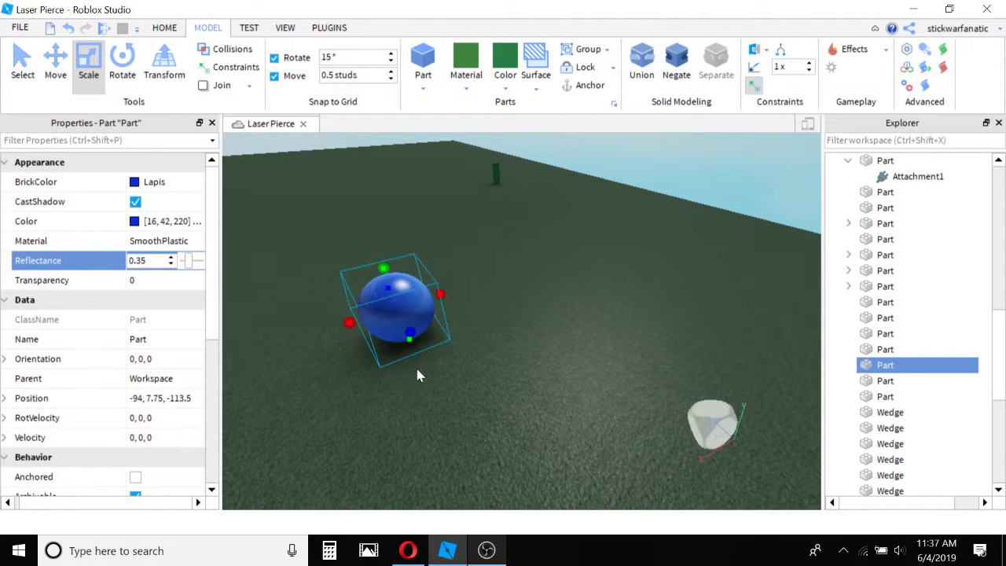
pyautogui.moveTo(418, 369); pyautogui.dragTo(459, 368, button='right')
pyautogui.click(422, 367)
pyautogui.scroll(5, 460, 366)
pyautogui.click(465, 284)
pyautogui.scroll(-3, 466, 281)
pyautogui.moveTo(466, 283); pyautogui.dragTo(468, 280, button='right')
pyautogui.press('s')
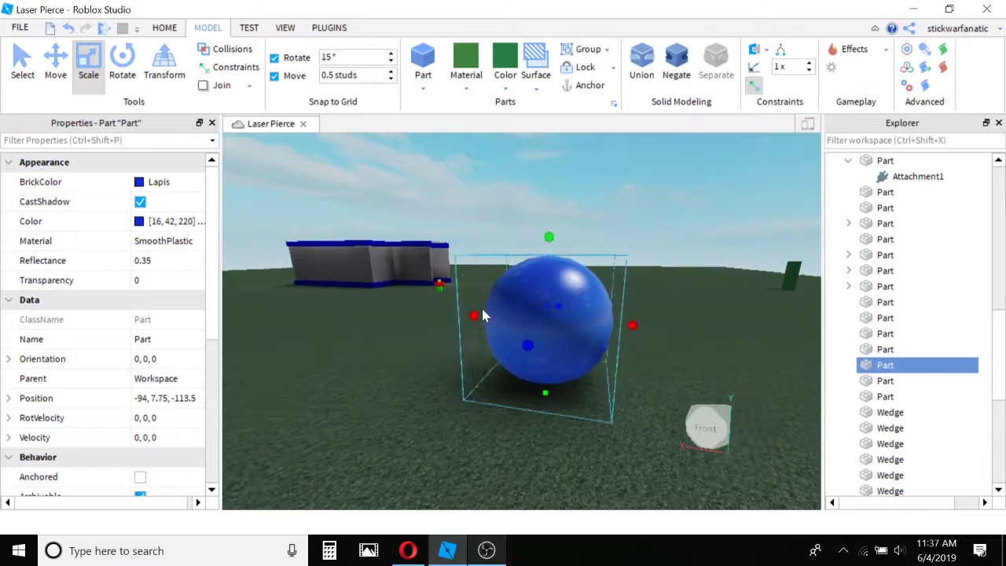
pyautogui.press('a')
pyautogui.press('w')
pyautogui.press('s')
# Try a Reflectance of 0.85 on the sphere and return the value to 0.
pyautogui.click(173, 285)
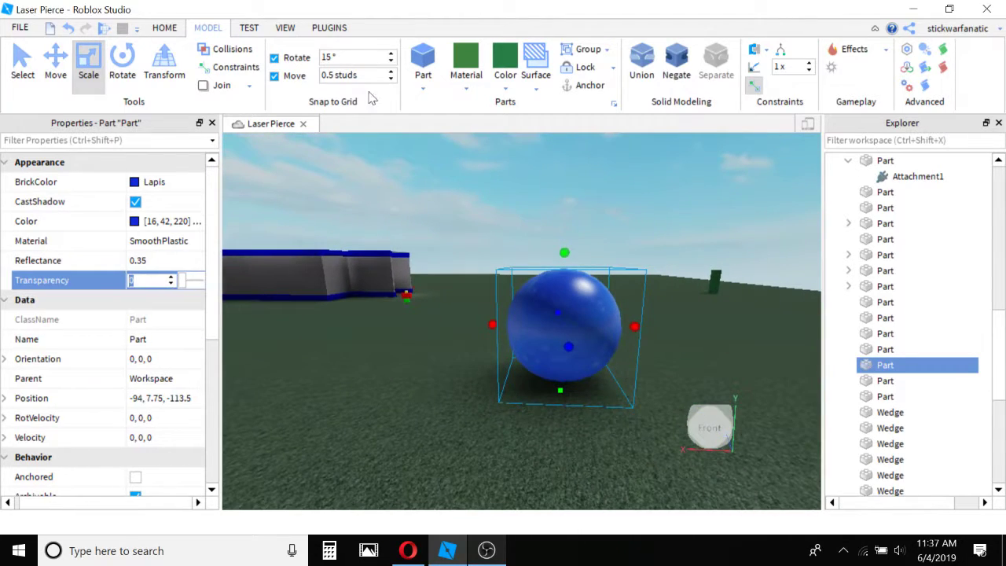
pyautogui.click(148, 261)
pyautogui.write('0.85')
pyautogui.press('Return')
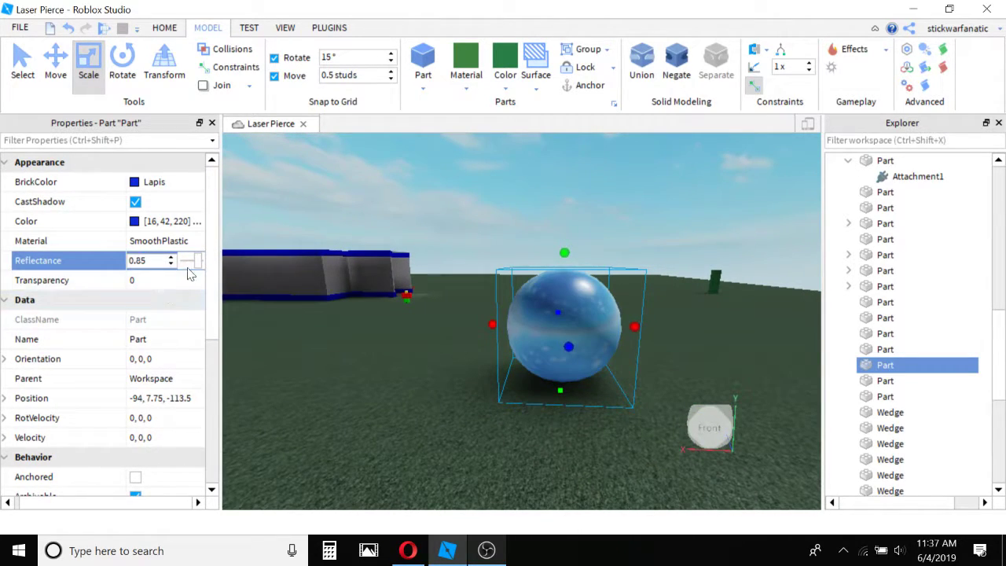
pyautogui.moveTo(197, 260); pyautogui.dragTo(180, 261)
# Set the sphere's Transparency to 0.6 and look at the surroundings from inside it.
pyautogui.click(180, 286)
pyautogui.moveTo(377, 343); pyautogui.dragTo(377, 343, button='right')
pyautogui.press('w')
pyautogui.press('a')
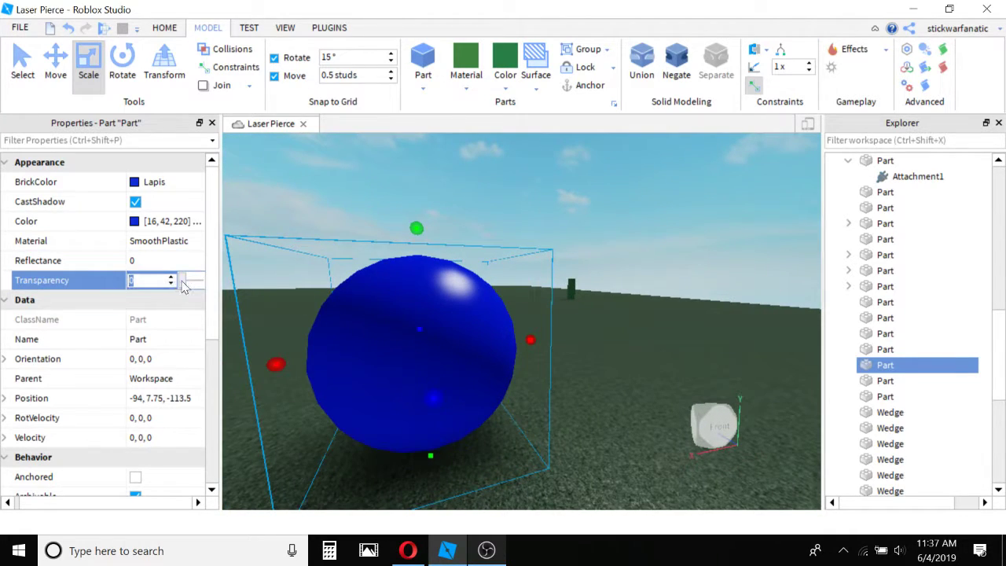
pyautogui.moveTo(183, 284); pyautogui.dragTo(196, 292)
pyautogui.press('w')
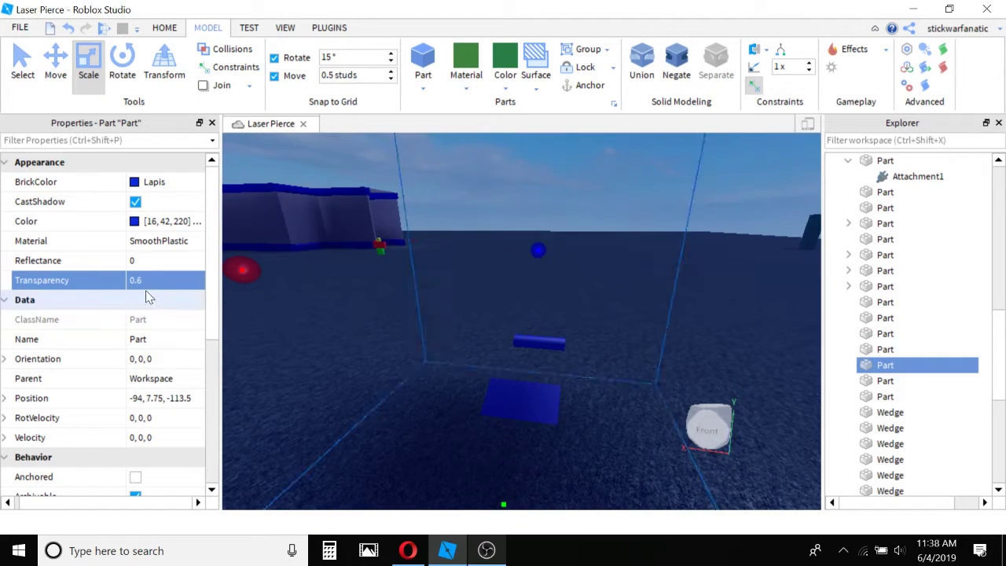
# Raise the sphere's Transparency to 1 to make it invisible, and reset it to 0.
pyautogui.moveTo(196, 283); pyautogui.dragTo(213, 275)
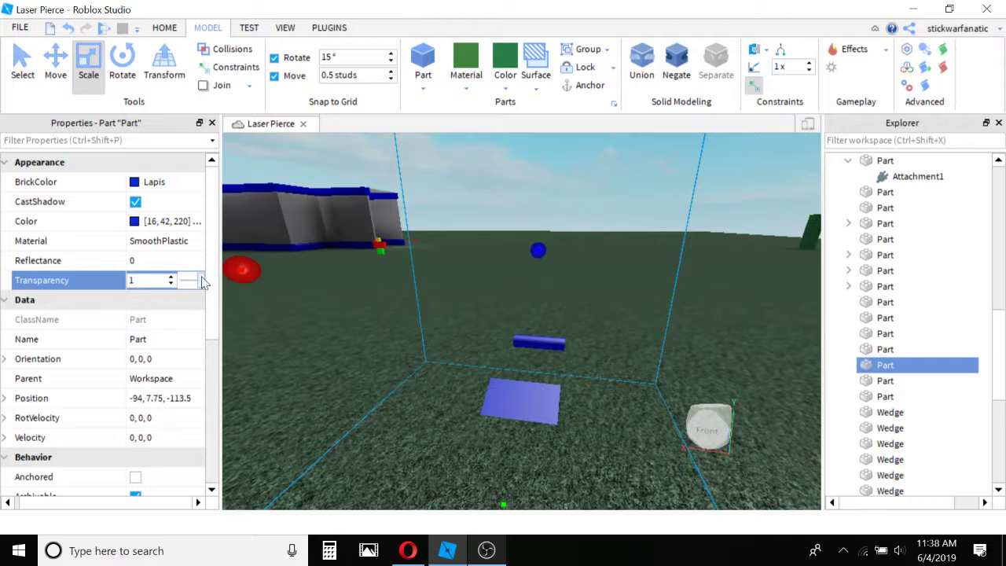
pyautogui.scroll(-3, 391, 321)
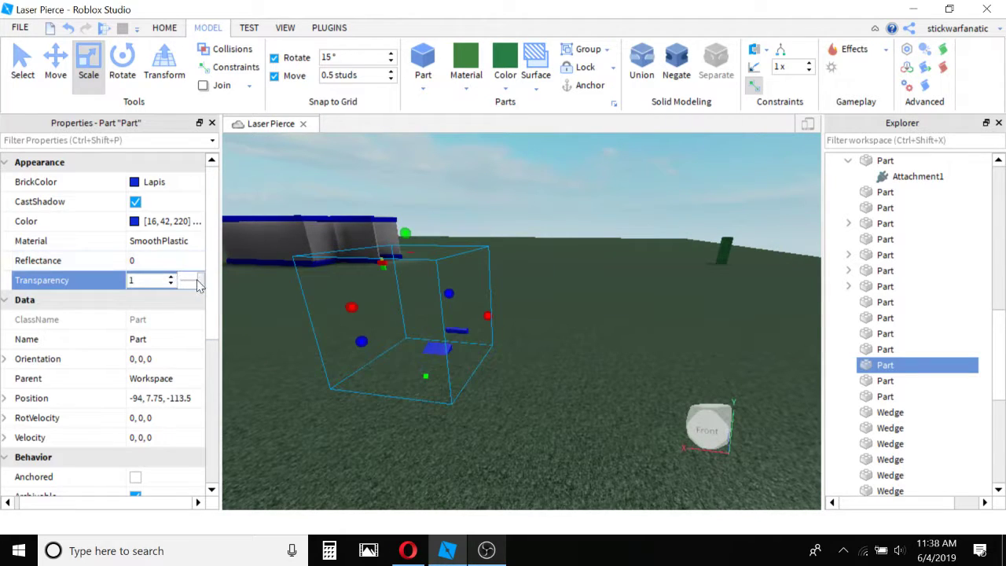
pyautogui.moveTo(198, 286); pyautogui.dragTo(162, 308)
pyautogui.scroll(-3, 134, 353)
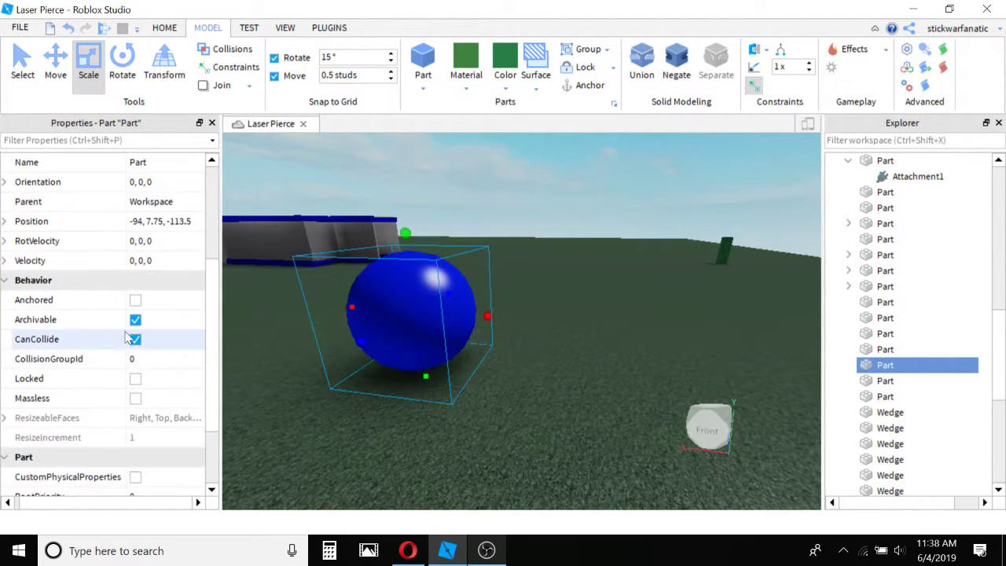
pyautogui.scroll(3, 138, 326)
# Set the sphere's Reflectance to 1 and change its color to Dark green.
pyautogui.click(165, 267)
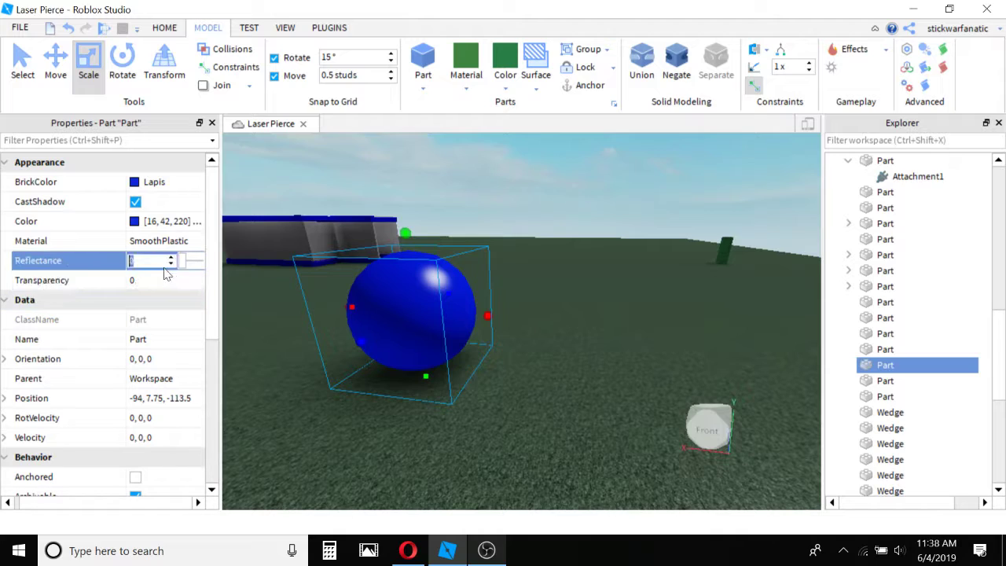
pyautogui.moveTo(181, 265); pyautogui.dragTo(210, 262)
pyautogui.click(167, 270)
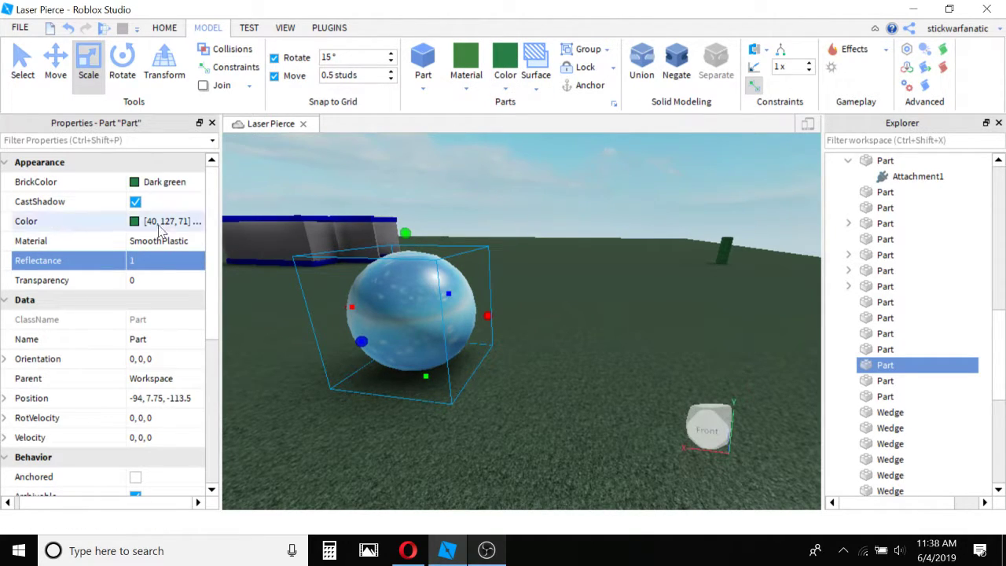
# Set the sphere's Reflectance to 10 and inspect the glow from another angle.
pyautogui.click(151, 261)
pyautogui.write('0')
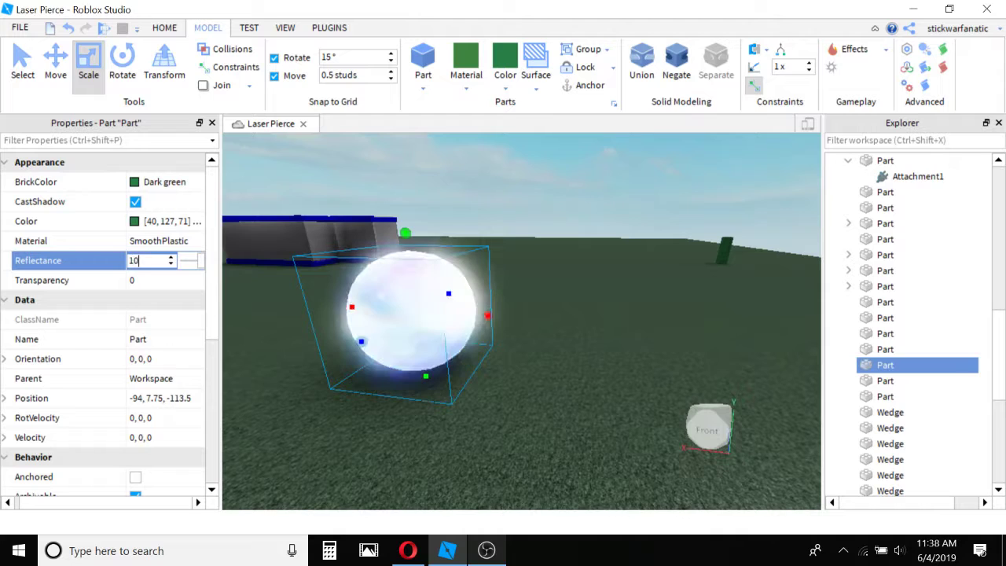
pyautogui.moveTo(404, 297); pyautogui.dragTo(405, 299, button='right')
pyautogui.press('w')
pyautogui.press('s')
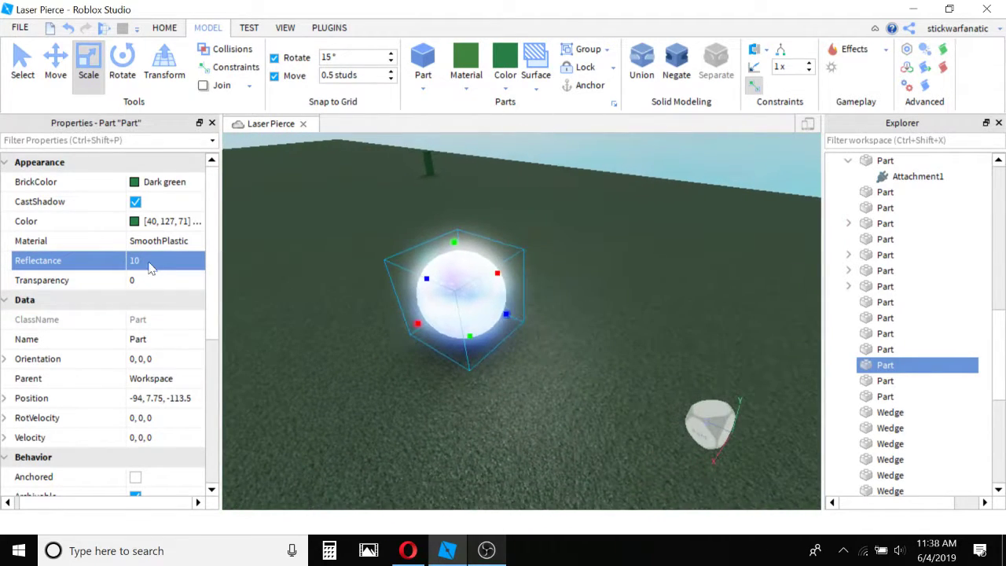
# Try a Reflectance of 100 on the sphere and reduce it to 10.
pyautogui.click(157, 262)
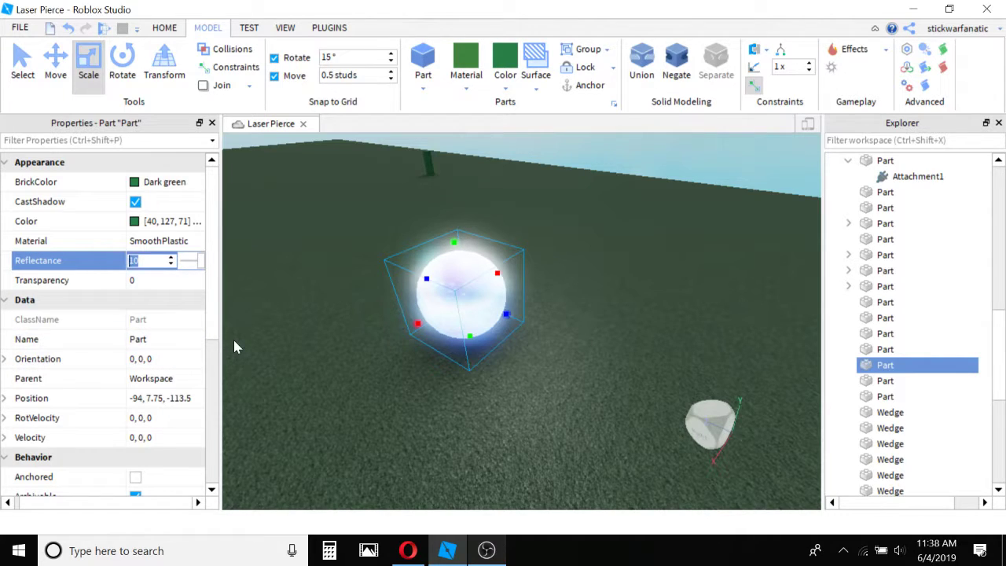
pyautogui.write('100')
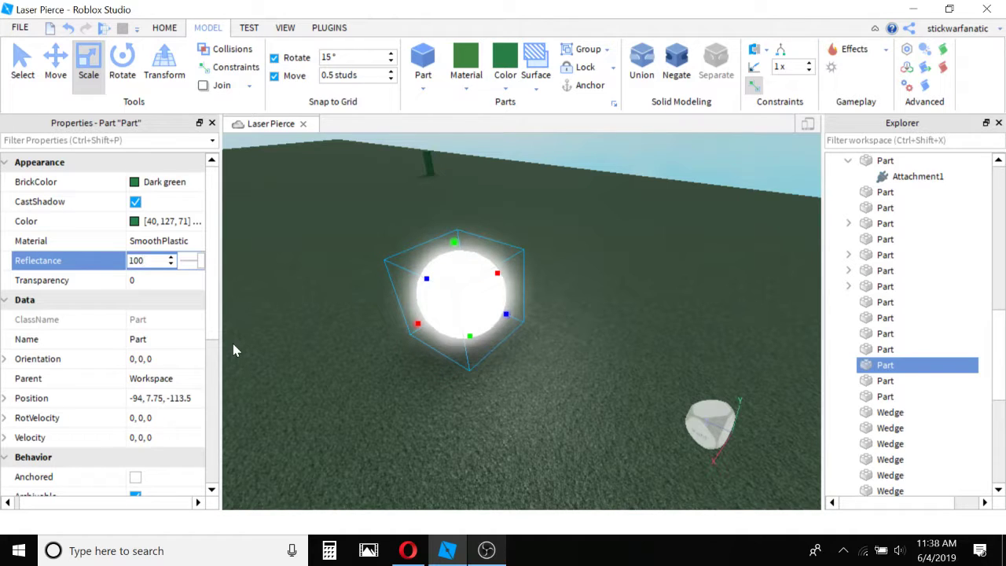
pyautogui.press('BackSpace')
pyautogui.scroll(5, 267, 327)
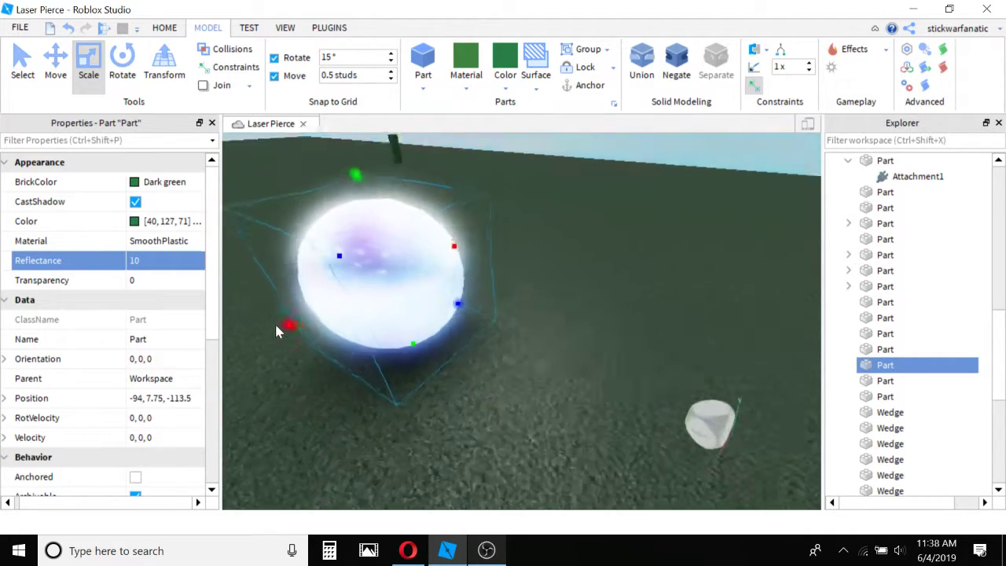
# Set the sphere's Reflectance back to 1 and clear the selection.
pyautogui.doubleClick(167, 262)
pyautogui.write('1')
pyautogui.press('Return')
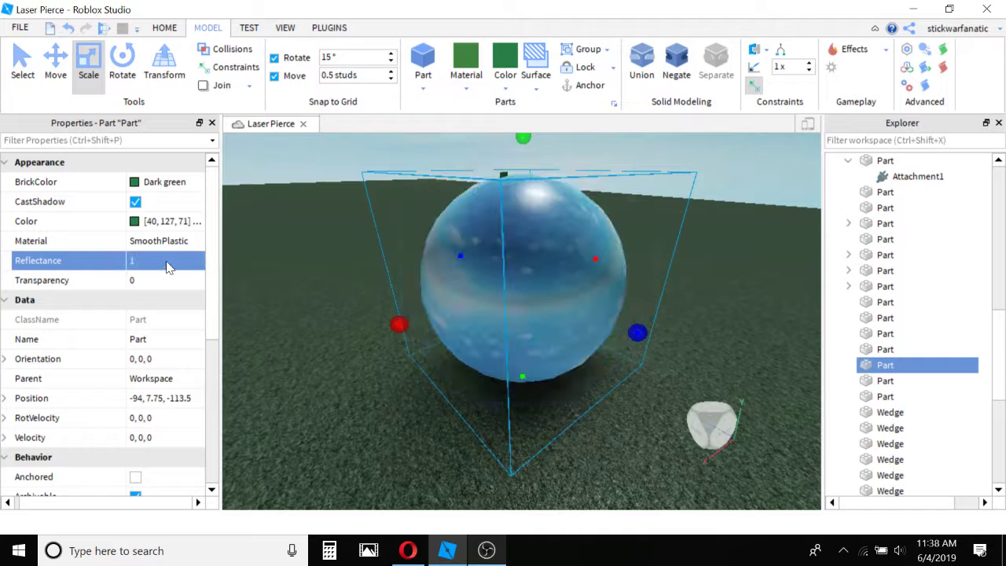
pyautogui.click(386, 342)
pyautogui.scroll(-5, 391, 333)
pyautogui.moveTo(391, 333); pyautogui.dragTo(290, 193, button='right')
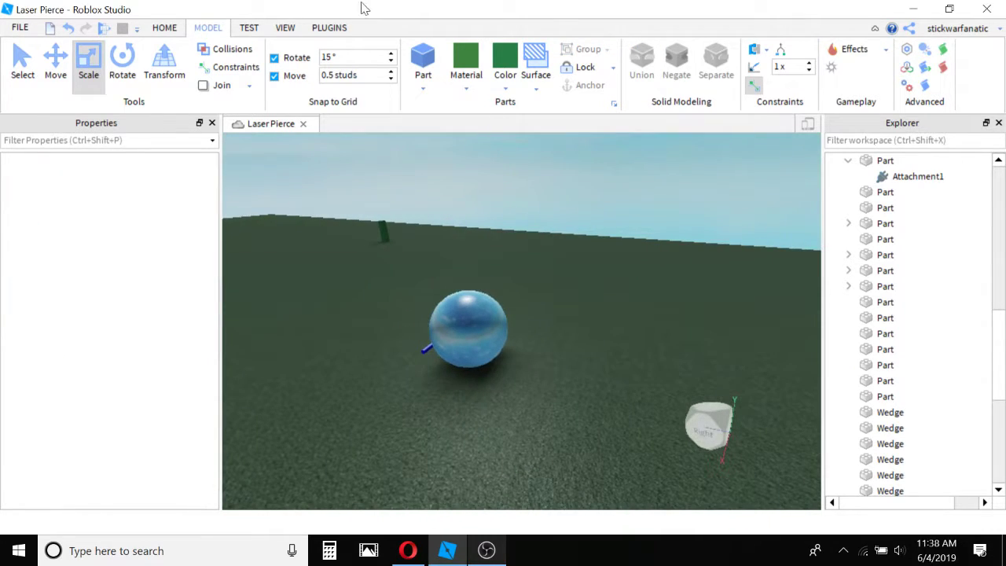
pyautogui.click(327, 28)
pyautogui.click(288, 29)
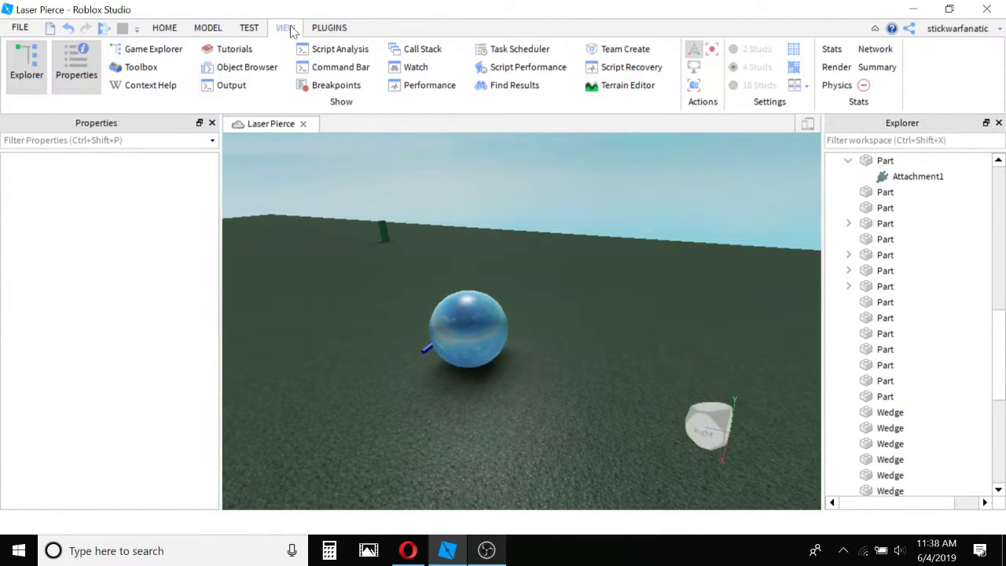
pyautogui.click(245, 28)
pyautogui.click(164, 28)
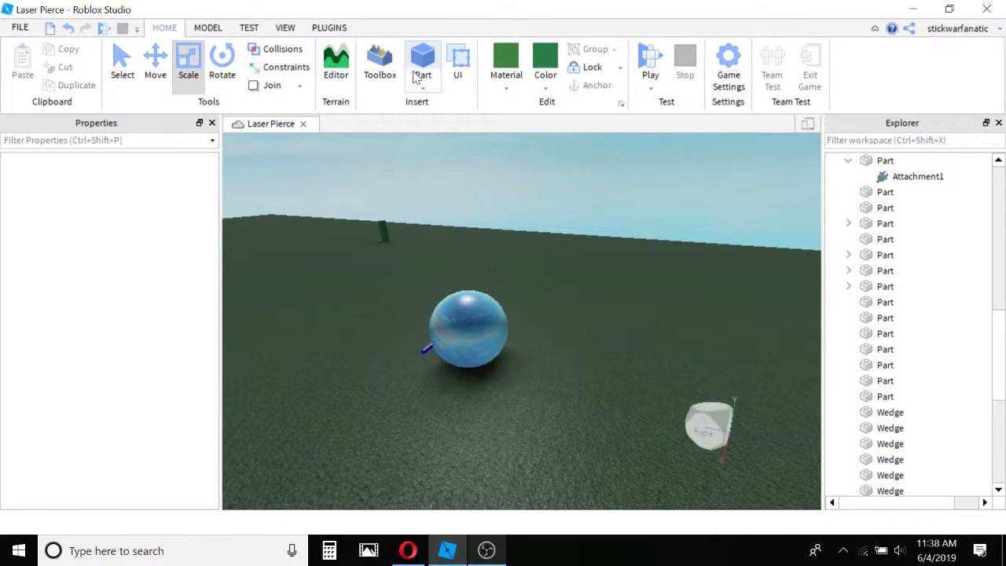
# Select the reflective sphere on the baseplate and scale it down.
pyautogui.moveTo(455, 296); pyautogui.dragTo(454, 296, button='right')
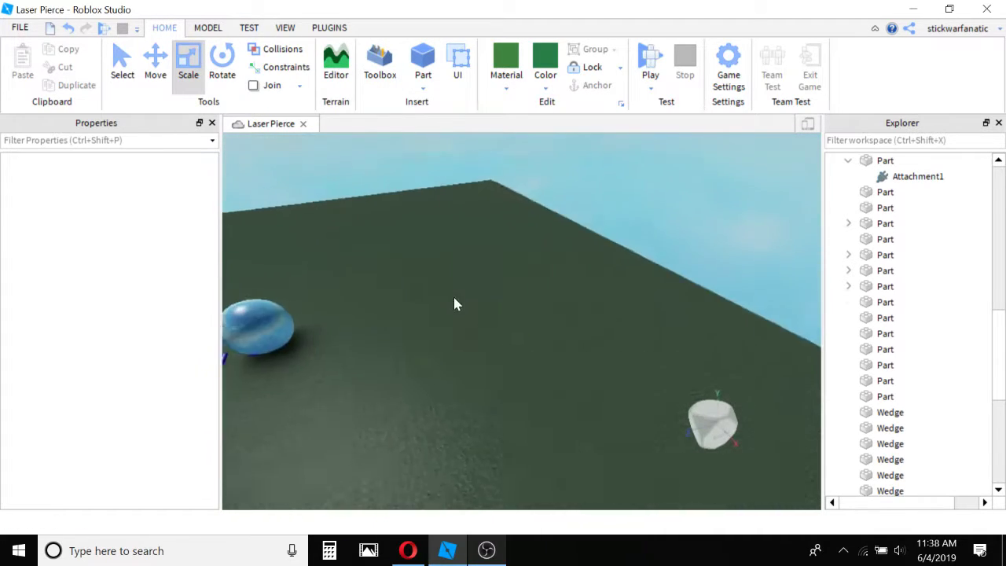
pyautogui.press('s')
pyautogui.moveTo(603, 323); pyautogui.dragTo(604, 306, button='right')
pyautogui.press('w')
pyautogui.press('w')
pyautogui.click(559, 283)
pyautogui.moveTo(559, 283); pyautogui.dragTo(570, 302)
pyautogui.press('s')
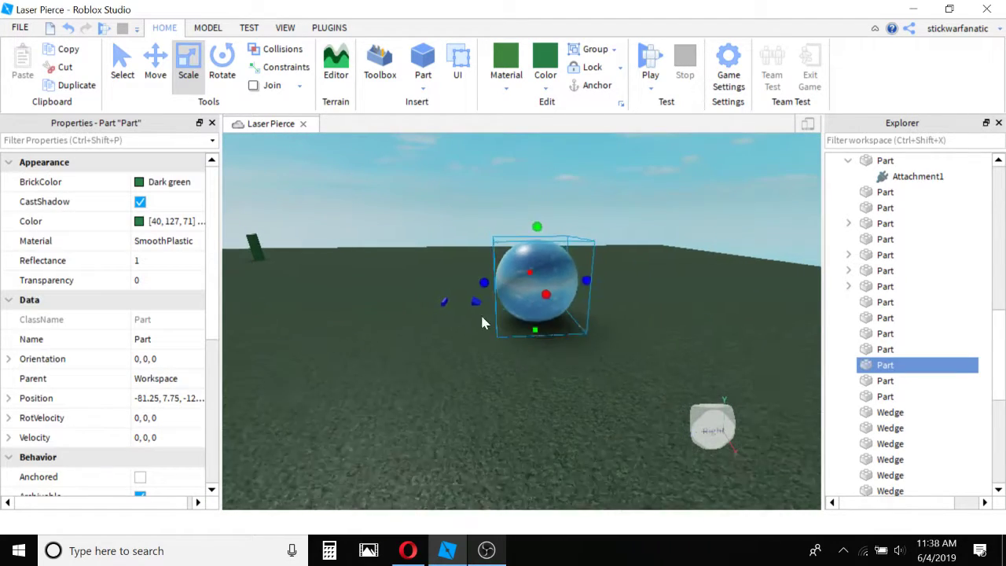
pyautogui.press('d')
pyautogui.moveTo(492, 259); pyautogui.dragTo(494, 287)
pyautogui.press('w')
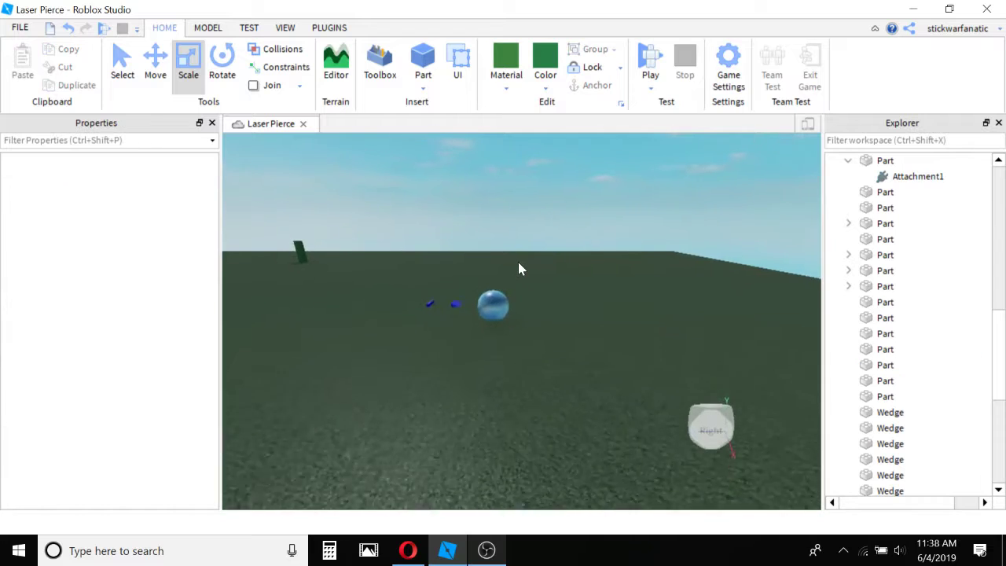
# Shrink the reflective sphere further until it is smaller than the blue wedge, and inspect it up close.
pyautogui.moveTo(431, 323); pyautogui.dragTo(445, 276)
pyautogui.moveTo(445, 276); pyautogui.dragTo(478, 267, button='right')
pyautogui.press('s')
pyautogui.moveTo(493, 229); pyautogui.dragTo(484, 403)
pyautogui.click(535, 367)
pyautogui.moveTo(535, 368); pyautogui.dragTo(537, 385, button='right')
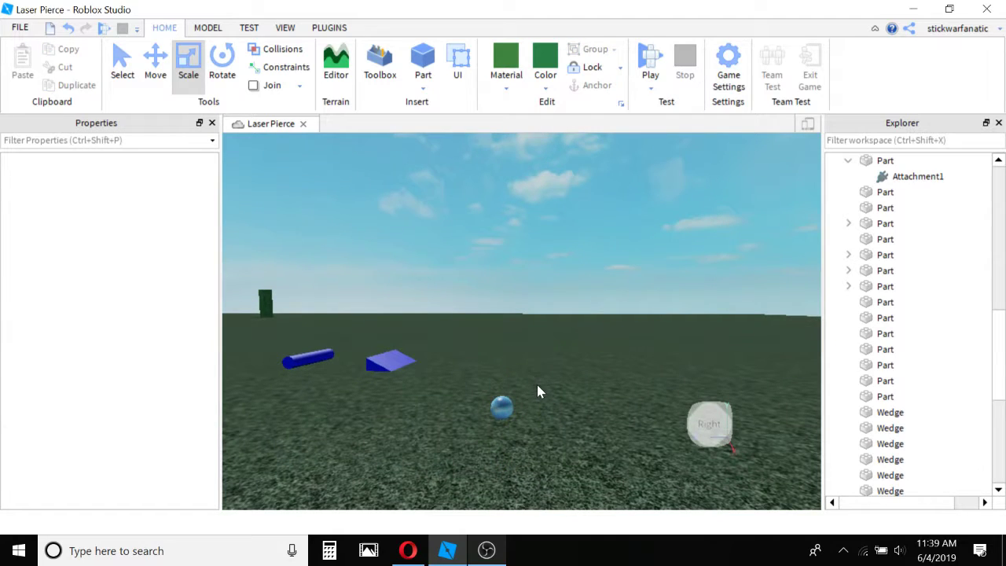
pyautogui.scroll(3, 537, 385)
pyautogui.moveTo(542, 349); pyautogui.dragTo(479, 404, button='right')
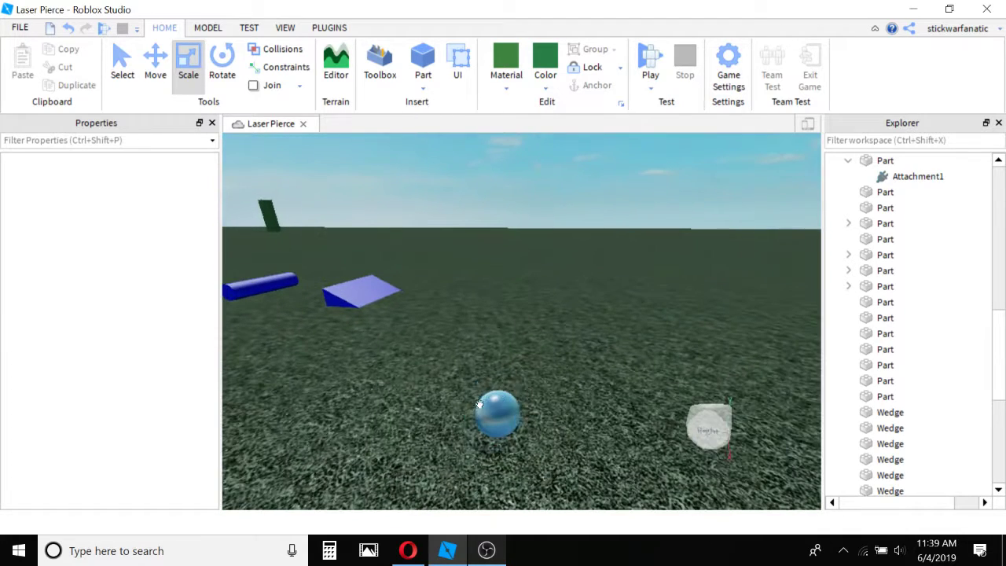
# Scale the small reflective sphere back up and bring it into focus in the viewport.
pyautogui.click(491, 398)
pyautogui.scroll(-5, 534, 217)
pyautogui.moveTo(498, 313); pyautogui.dragTo(629, 285)
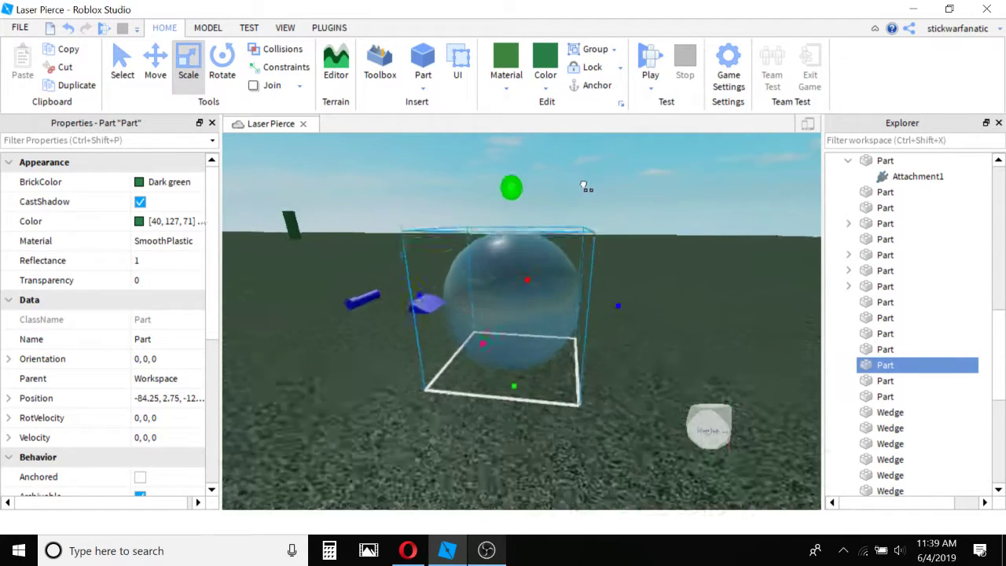
pyautogui.scroll(-7, 596, 195)
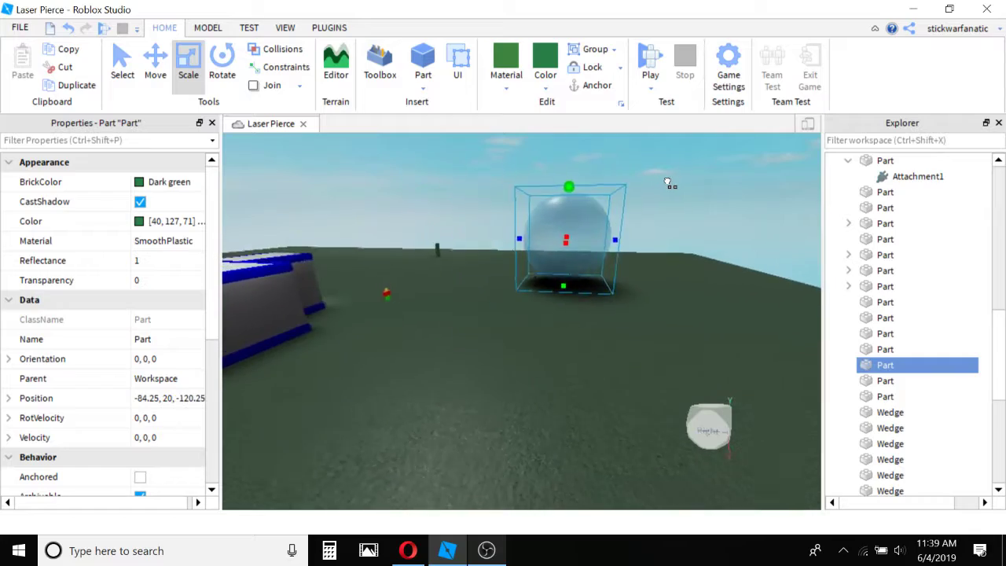
pyautogui.press('f')
pyautogui.click(598, 319)
pyautogui.scroll(4, 596, 317)
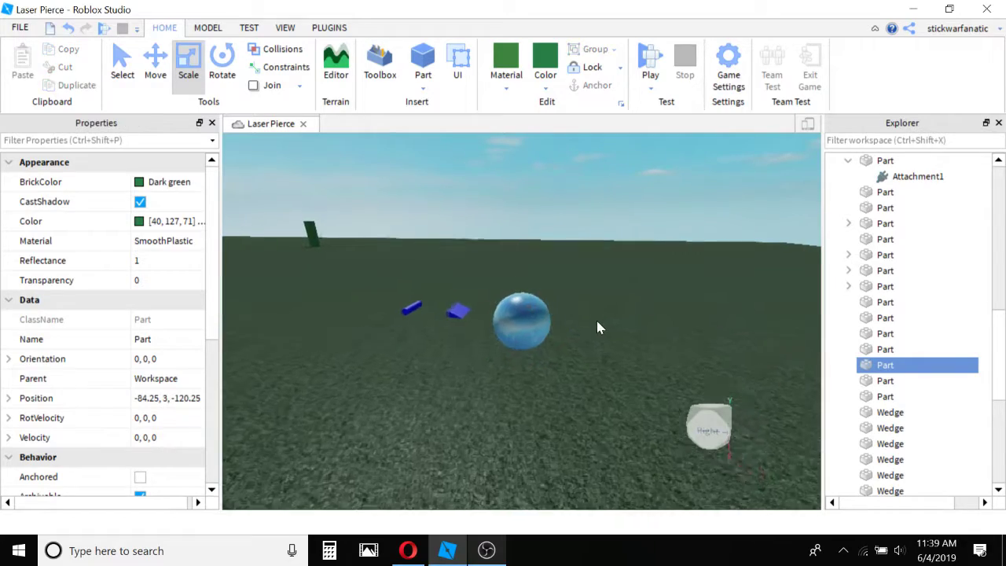
# Reduce the reflective sphere's size slightly and clear the selection.
pyautogui.click(527, 271)
pyautogui.moveTo(530, 213); pyautogui.dragTo(534, 264)
pyautogui.click(457, 241)
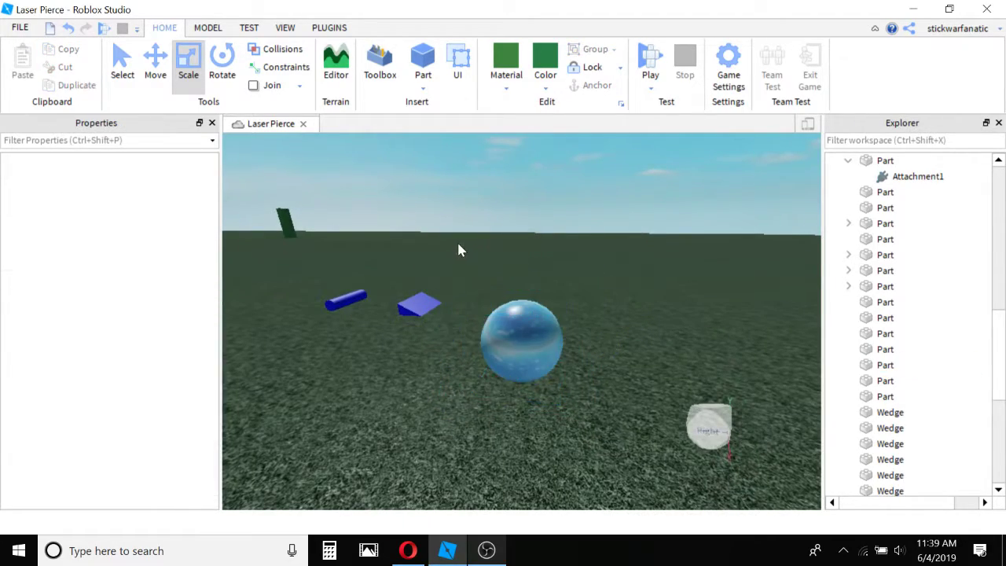
pyautogui.moveTo(456, 240); pyautogui.dragTo(464, 248, button='right')
pyautogui.scroll(4, 464, 248)
pyautogui.scroll(-10, 465, 250)
# Open the Toolbox and browse the marketplace models listed for "shift".
pyautogui.click(380, 76)
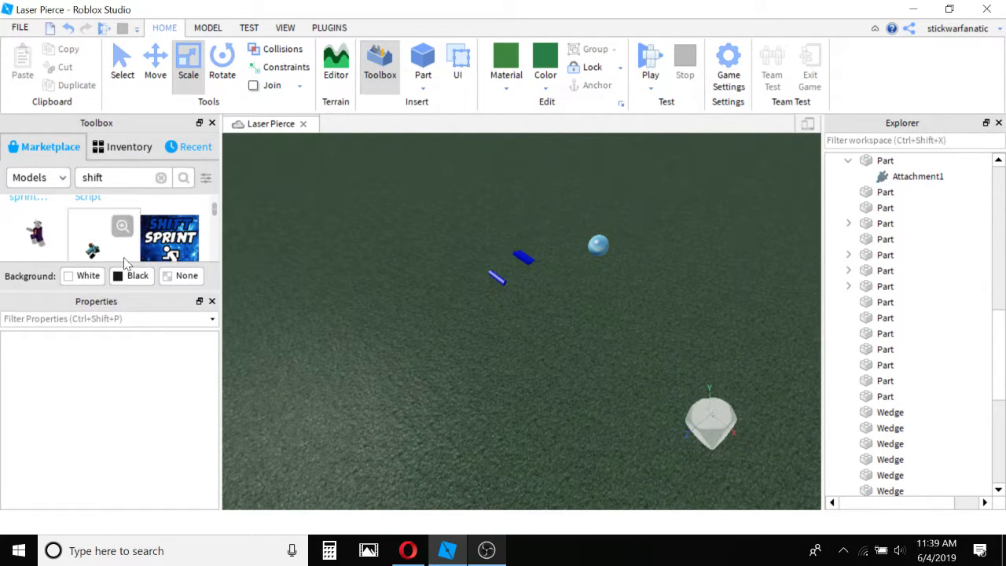
pyautogui.scroll(-2, 140, 252)
pyautogui.moveTo(392, 303); pyautogui.dragTo(397, 296, button='right')
pyautogui.press('w')
pyautogui.moveTo(476, 304); pyautogui.dragTo(480, 303, button='right')
# Look through the Explorer's services, including StarterPack, and return to the list of parts.
pyautogui.scroll(-3, 921, 351)
pyautogui.scroll(-4, 923, 355)
pyautogui.press('s')
pyautogui.press('a')
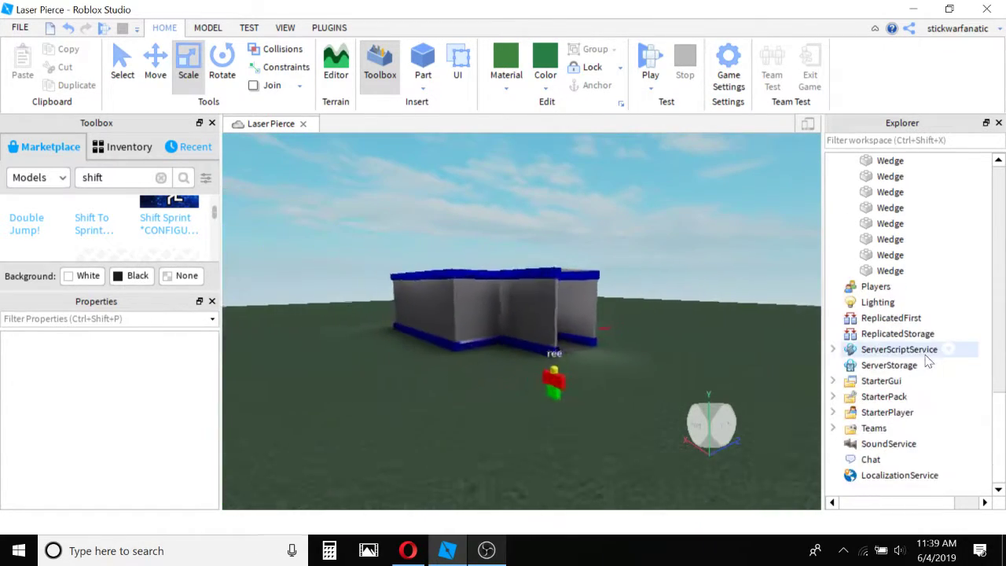
pyautogui.click(833, 399)
pyautogui.scroll(3, 894, 356)
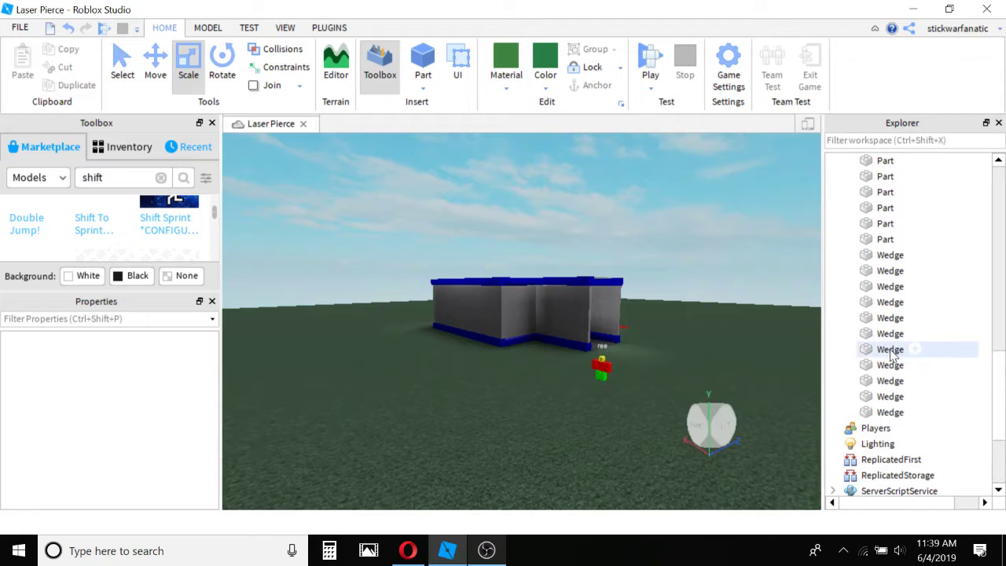
pyautogui.scroll(5, 892, 355)
# Check the Toolbox's asset categories, keep Models, and close the Toolbox.
pyautogui.moveTo(472, 366); pyautogui.dragTo(472, 367, button='right')
pyautogui.press('s')
pyautogui.press('w')
pyautogui.press('d')
pyautogui.press('s')
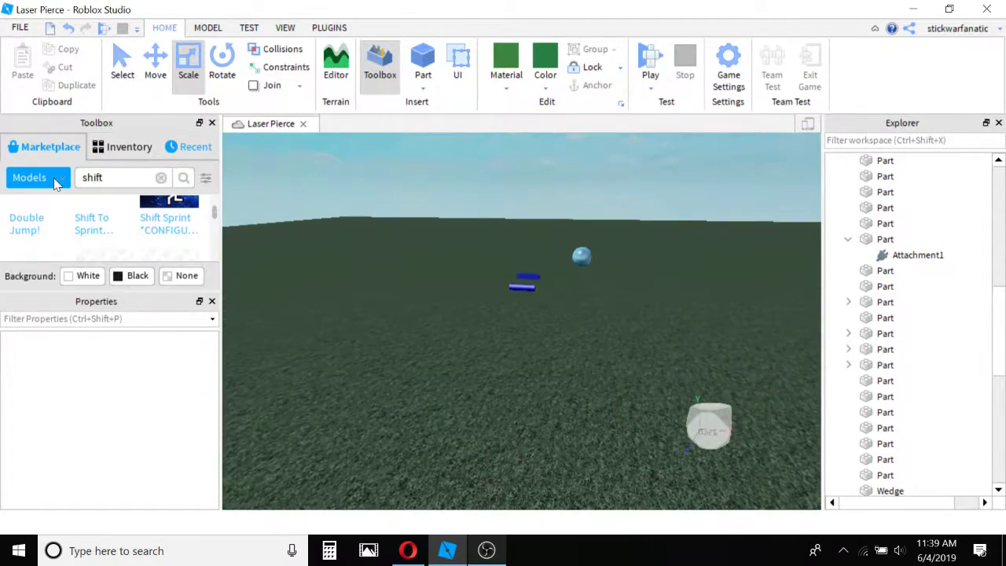
pyautogui.click(38, 178)
pyautogui.click(45, 203)
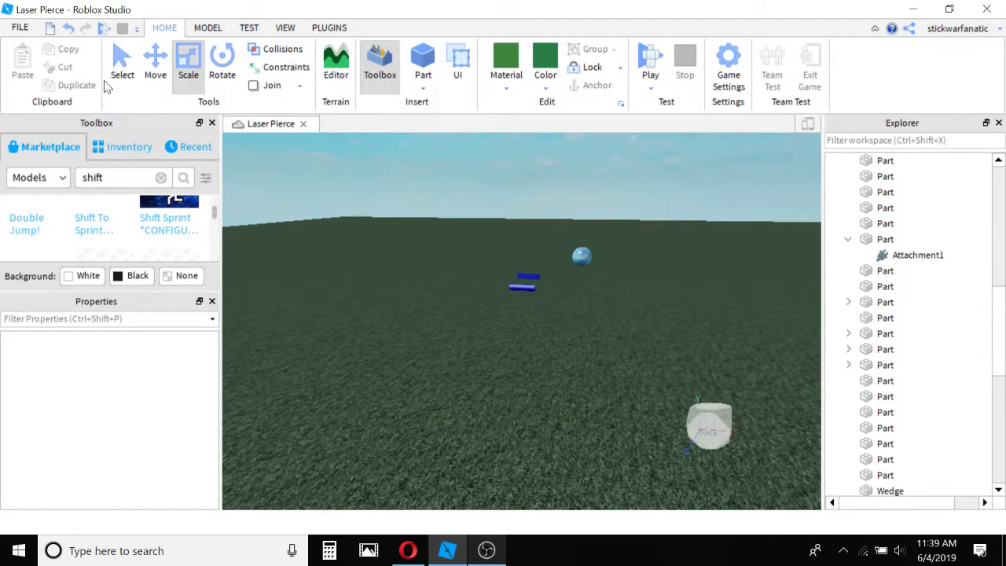
pyautogui.click(212, 125)
# Review the options for saving the place and publishing it to Roblox, without choosing any.
pyautogui.moveTo(379, 239); pyautogui.dragTo(379, 239, button='right')
pyautogui.press('s')
pyautogui.click(20, 26)
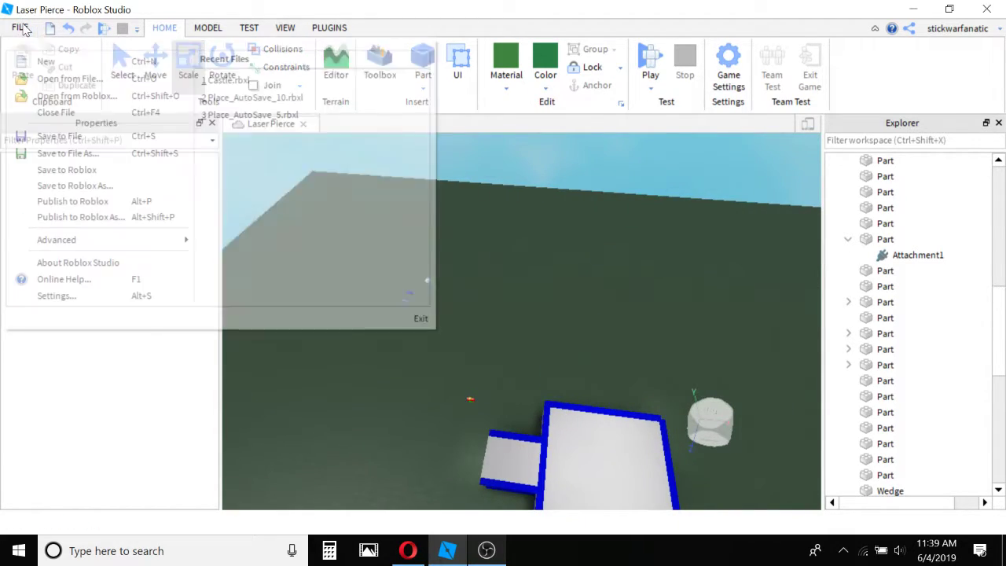
pyautogui.click(25, 29)
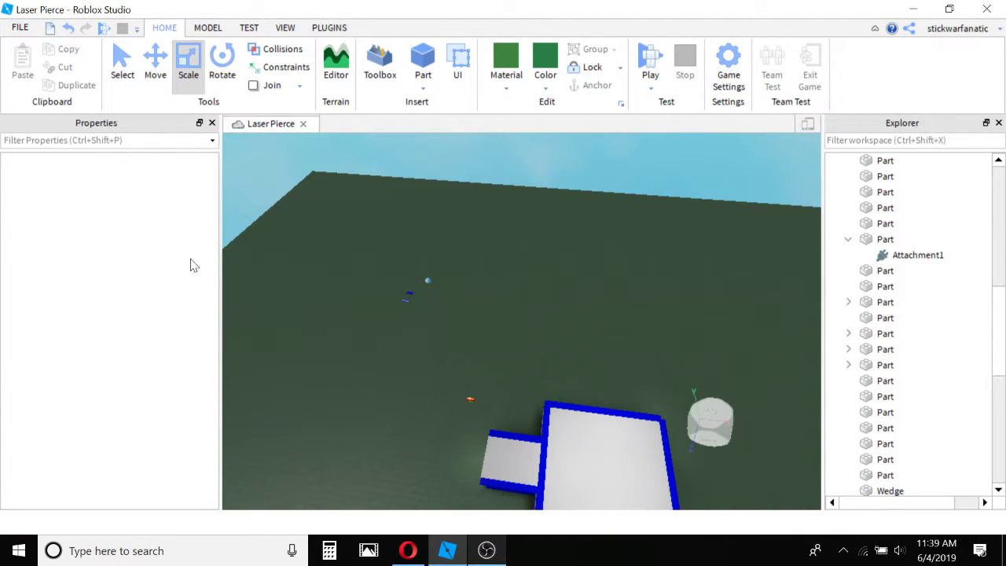
pyautogui.click(21, 29)
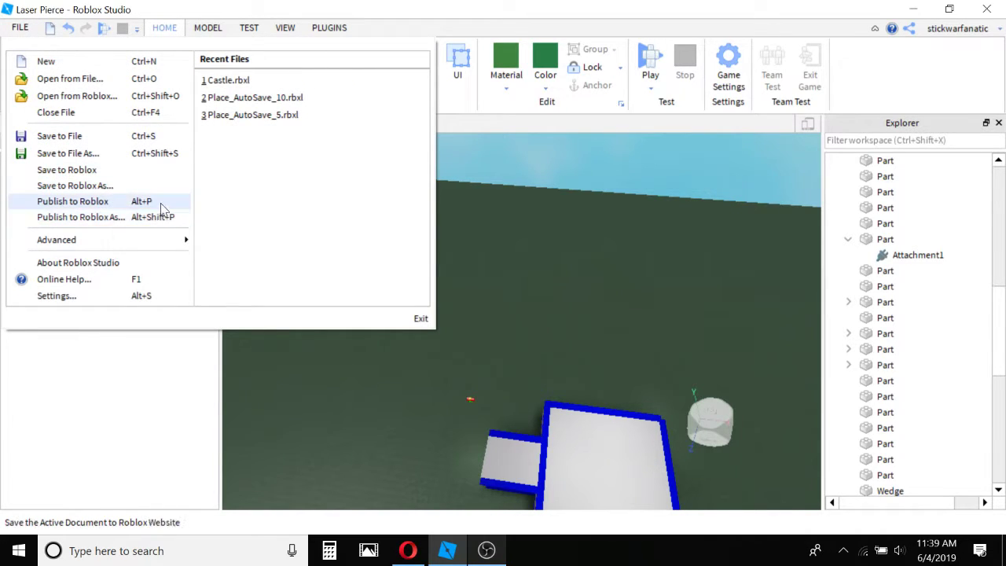
pyautogui.click(519, 206)
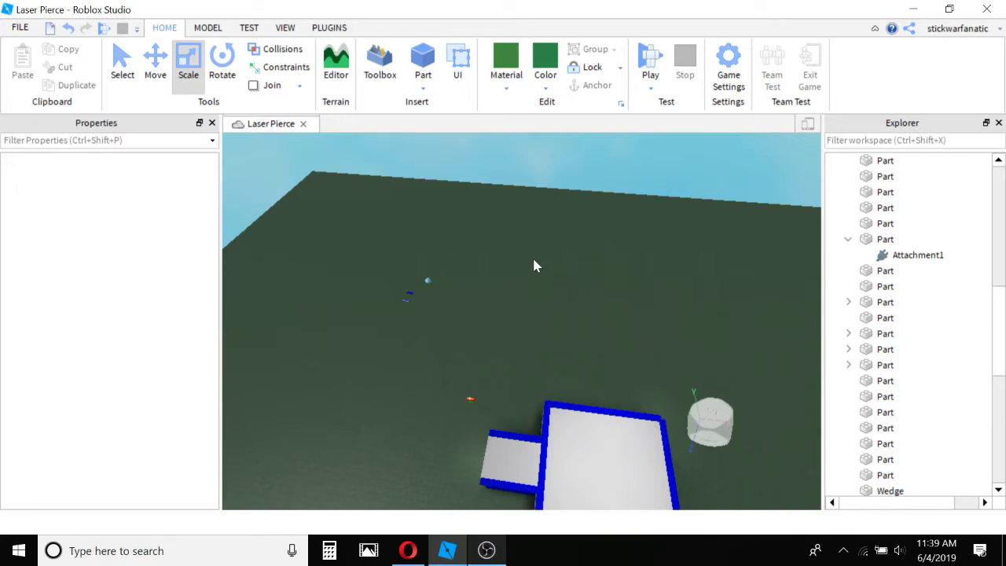